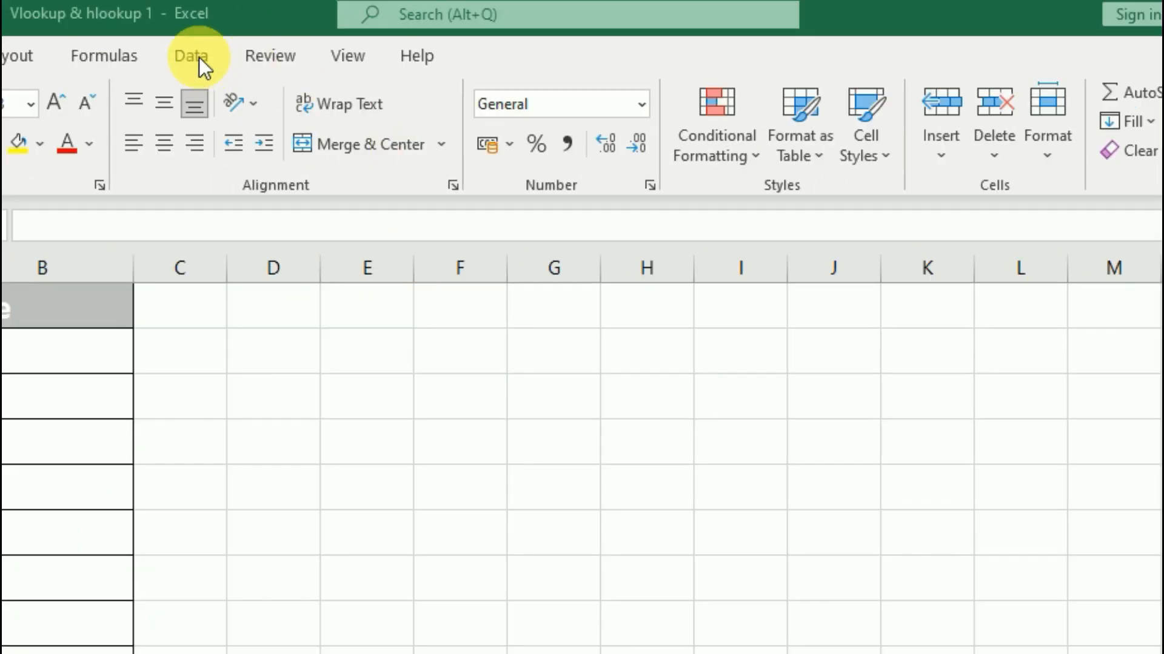
- Examine the data validation types available for cell B2, including the criteria for whole numbers, then close the settings without applying them
{"action": "left_click", "coordinate": [199, 57]}
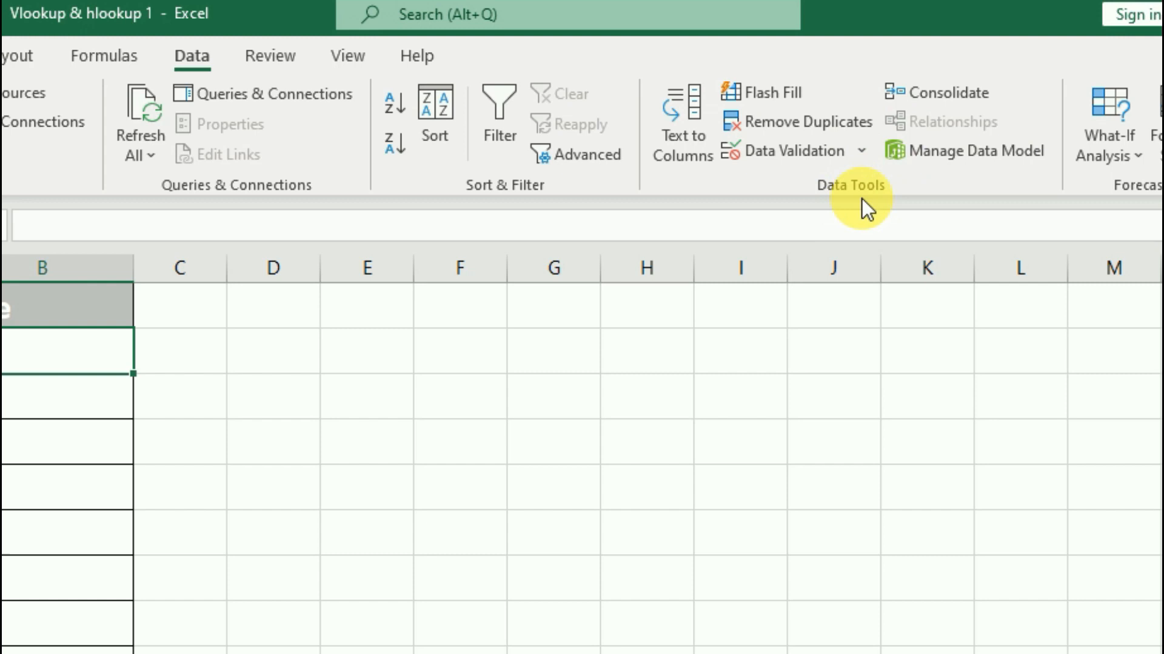
{"action": "left_click", "coordinate": [865, 154]}
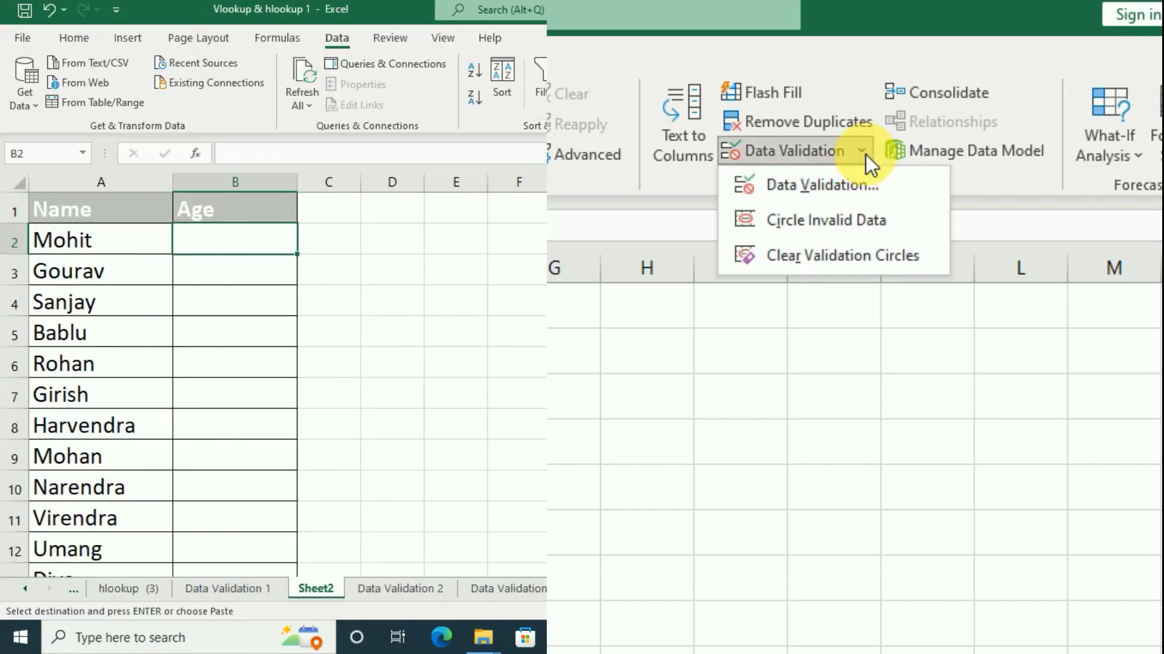
{"action": "left_click", "coordinate": [705, 420]}
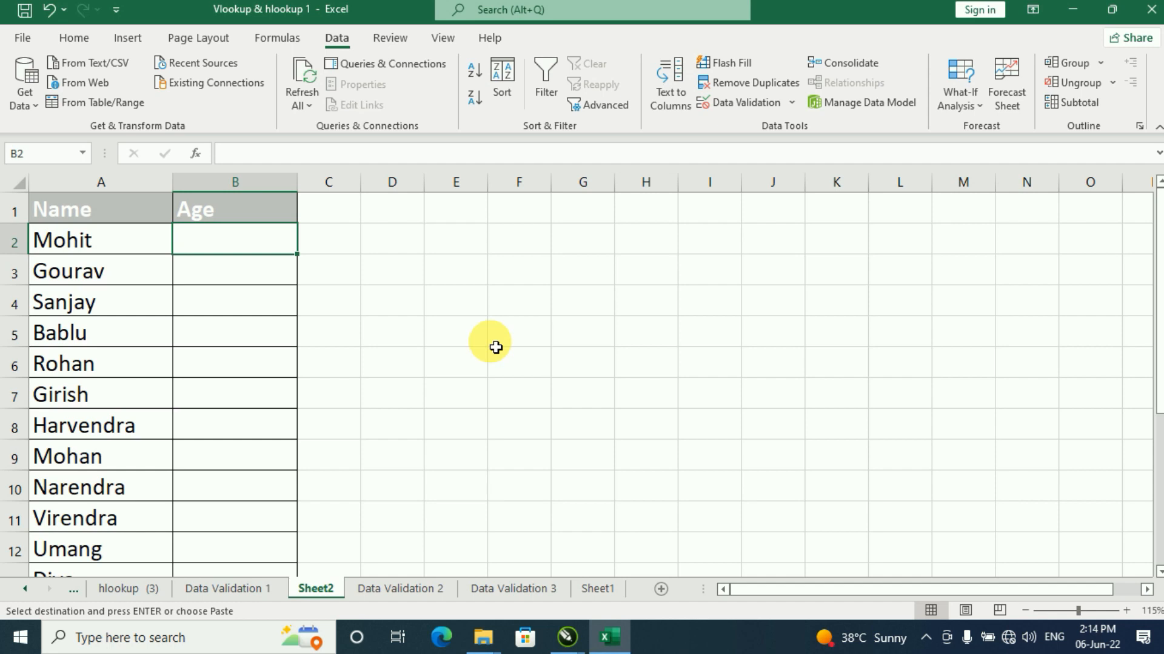
{"action": "left_click", "coordinate": [790, 102]}
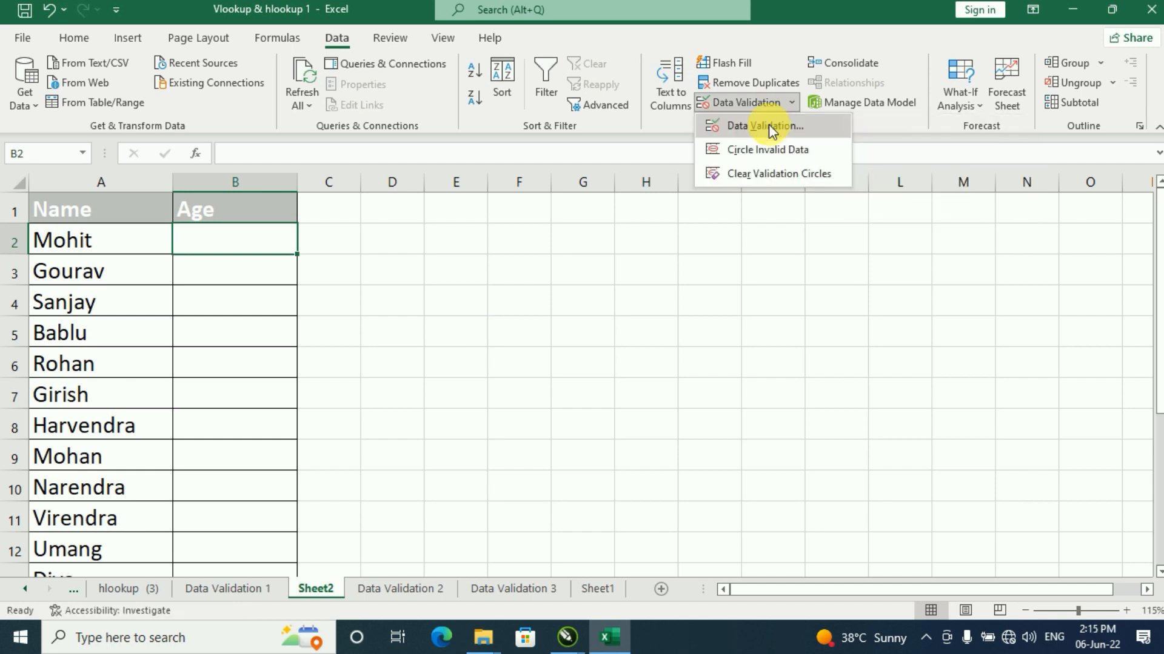
{"action": "left_click", "coordinate": [766, 131]}
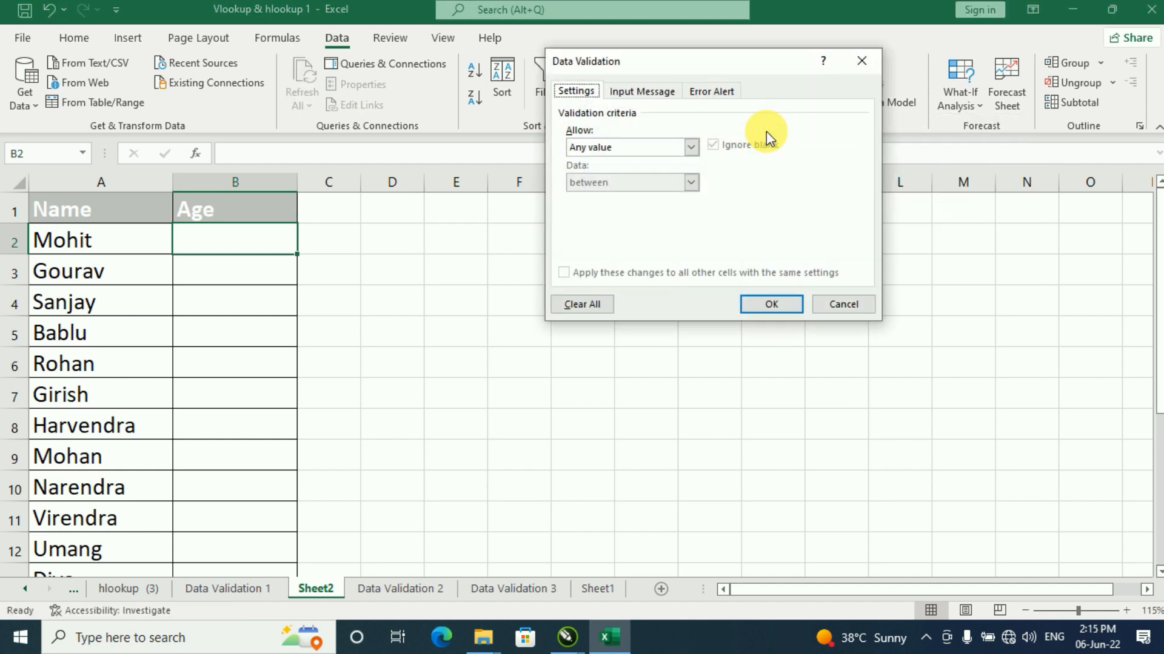
{"action": "left_click", "coordinate": [690, 147]}
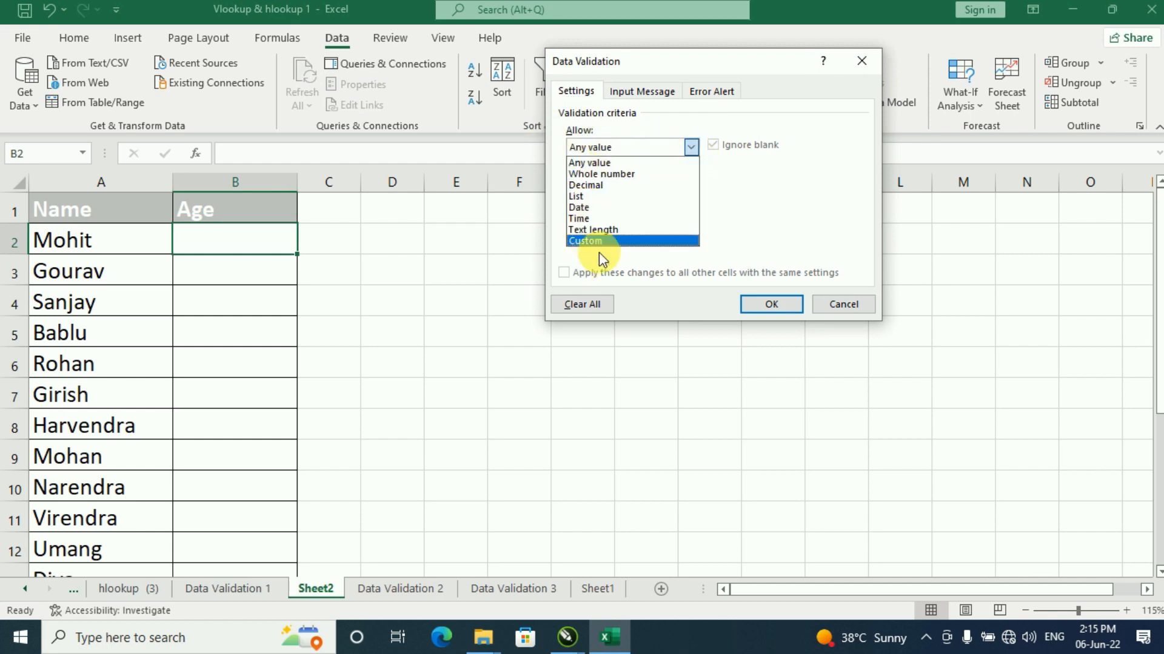
{"action": "left_click", "coordinate": [779, 181]}
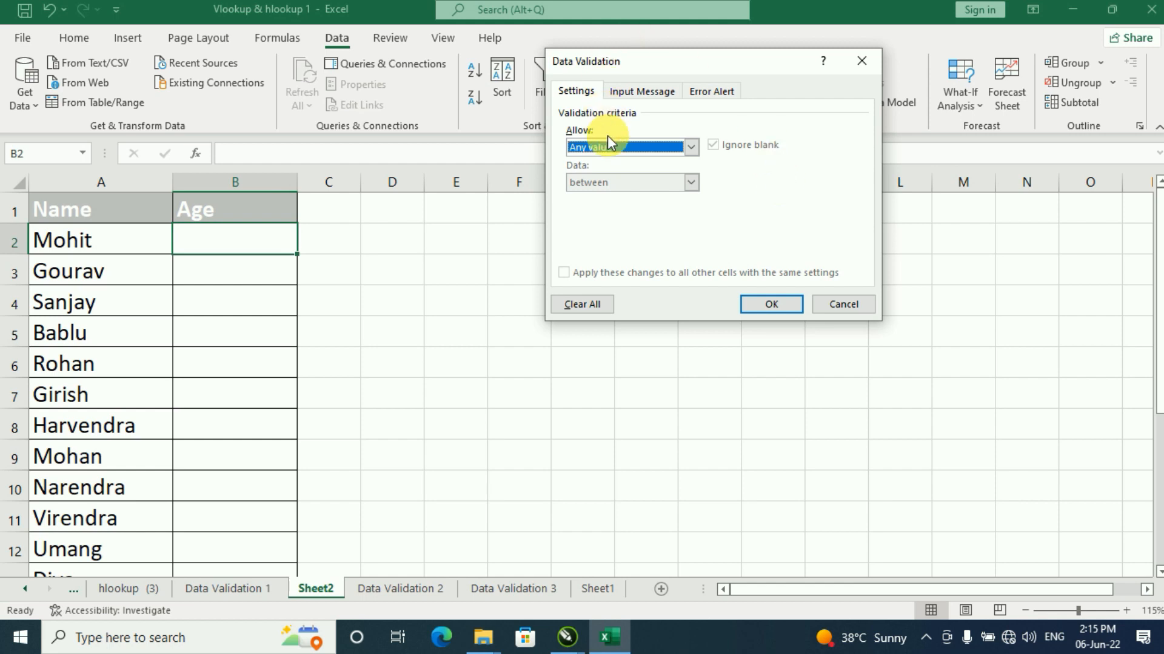
{"action": "left_click", "coordinate": [690, 148]}
{"action": "left_click", "coordinate": [638, 175]}
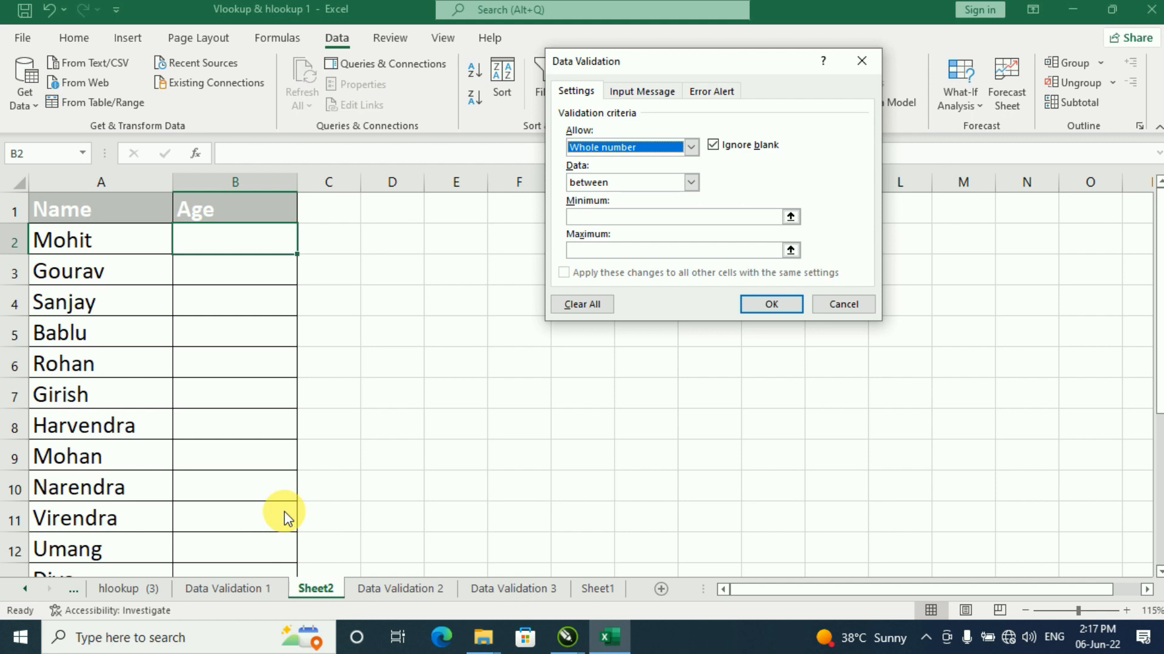
{"action": "left_click", "coordinate": [854, 308]}
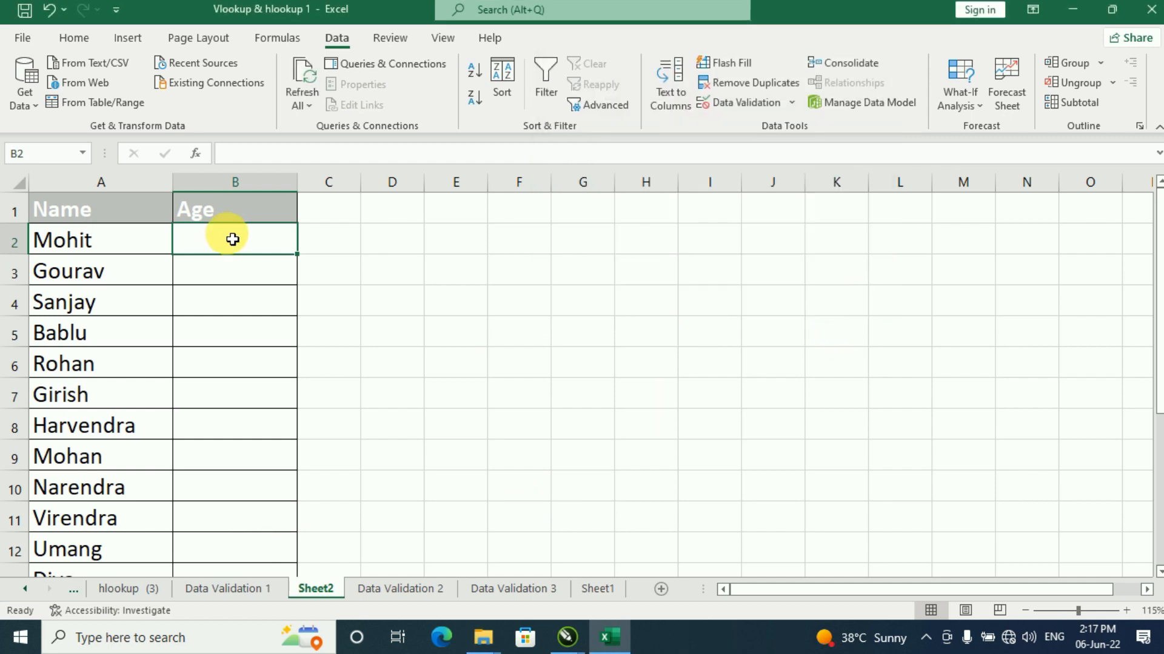
- Apply data validation to the Age cells B2:B12, allowing only whole numbers between 20 and 40
{"action": "mouse_move", "coordinate": [234, 244]}
{"action": "left_mouse_down"}
{"action": "mouse_move", "coordinate": [231, 551]}
{"action": "mouse_move", "coordinate": [241, 546]}
{"action": "left_mouse_up"}
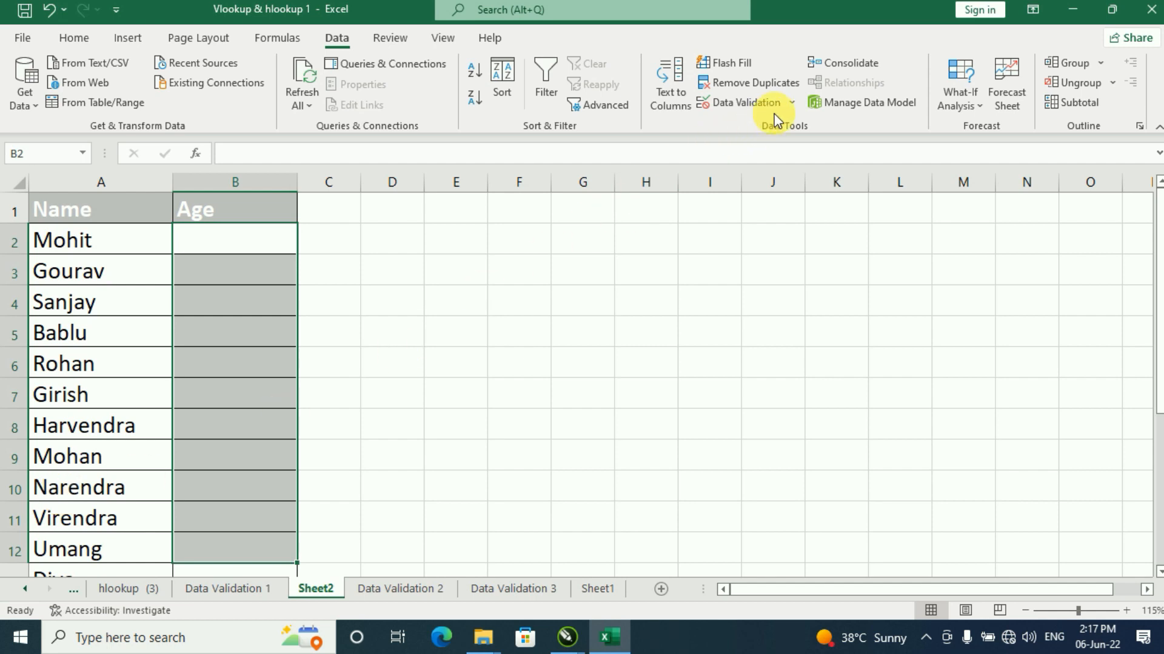
{"action": "left_click", "coordinate": [792, 107]}
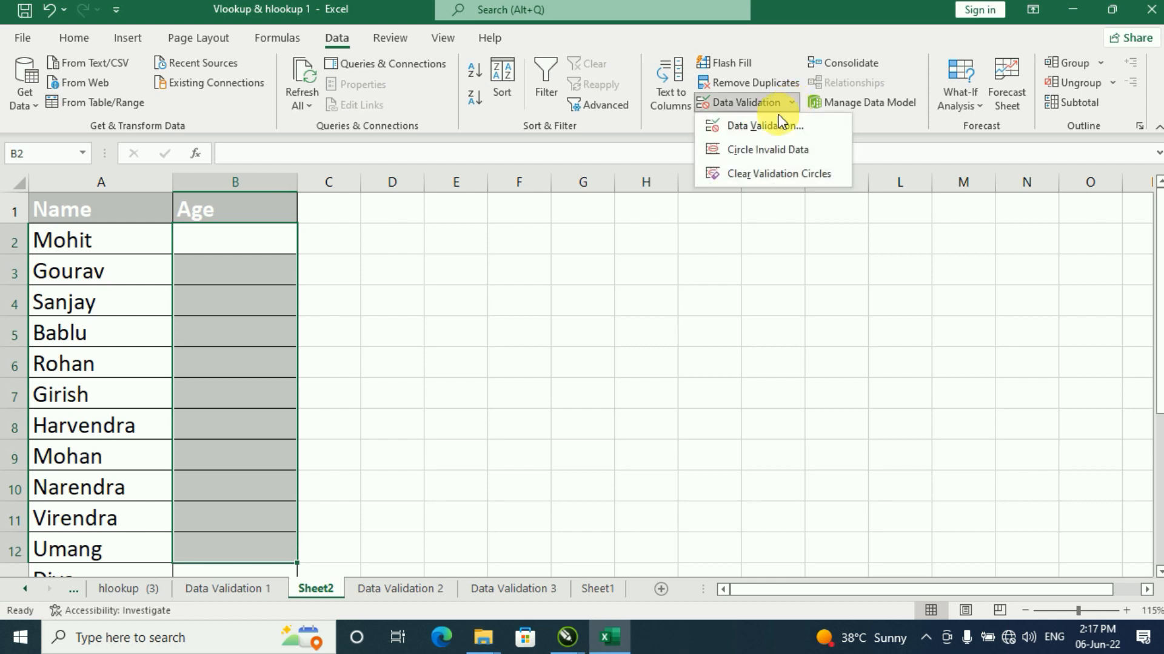
{"action": "left_click", "coordinate": [760, 130]}
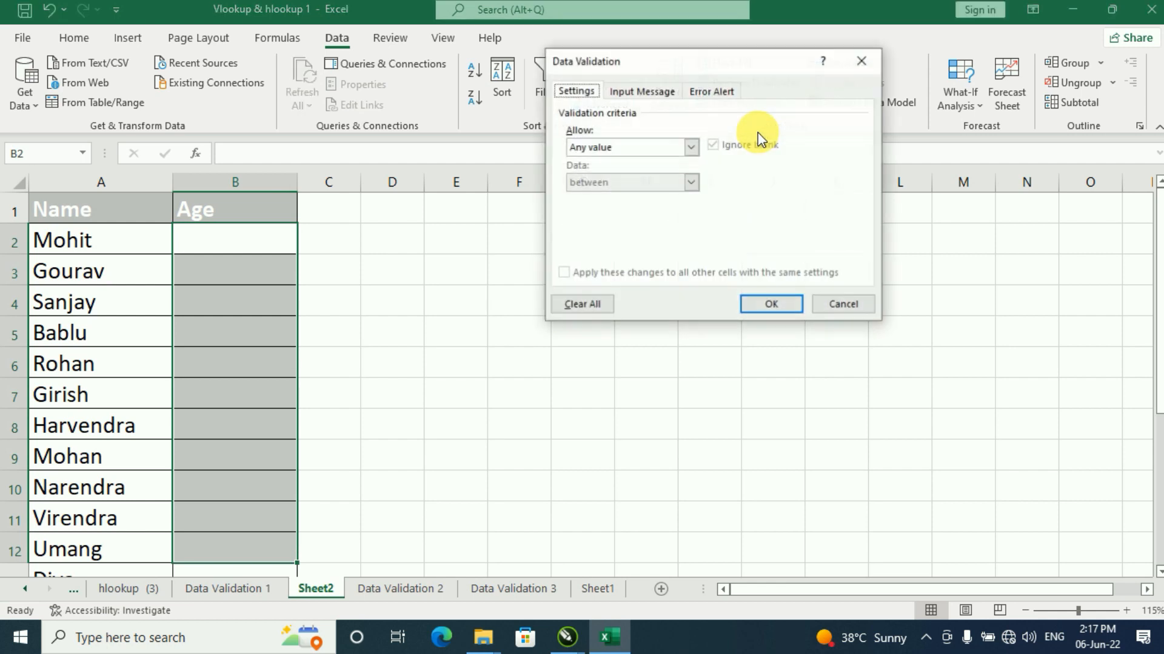
{"action": "left_click", "coordinate": [694, 153]}
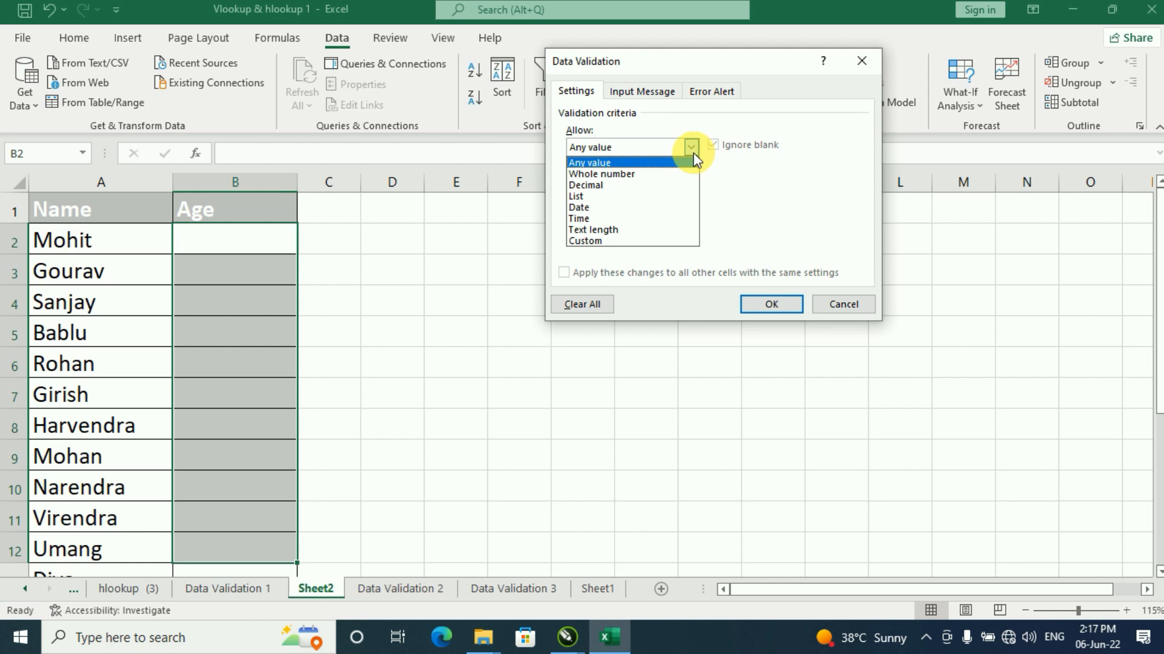
{"action": "left_click", "coordinate": [606, 174]}
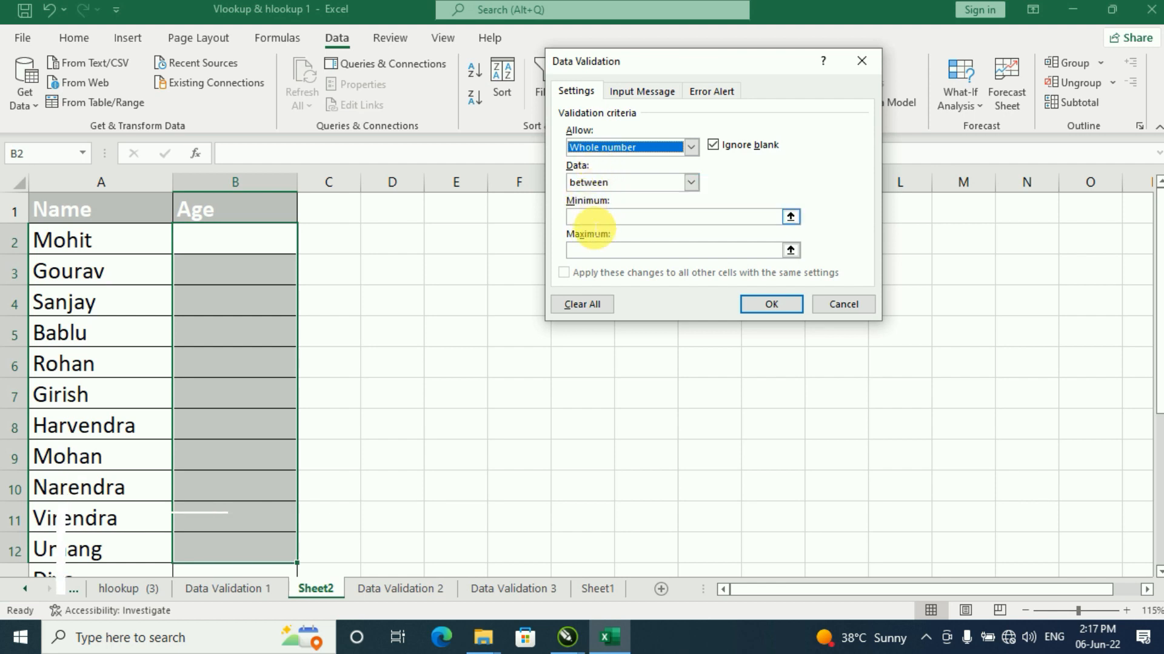
{"action": "left_click", "coordinate": [586, 219]}
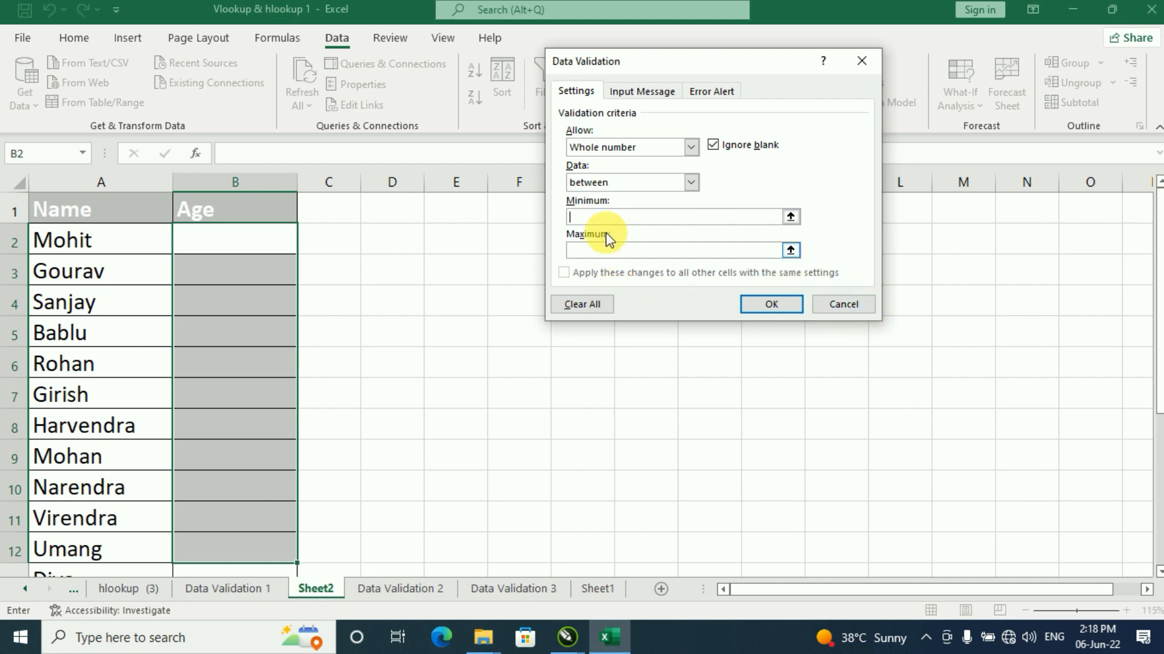
{"action": "type", "text": "20"}
{"action": "key", "text": "Tab"}
{"action": "type", "text": "40"}
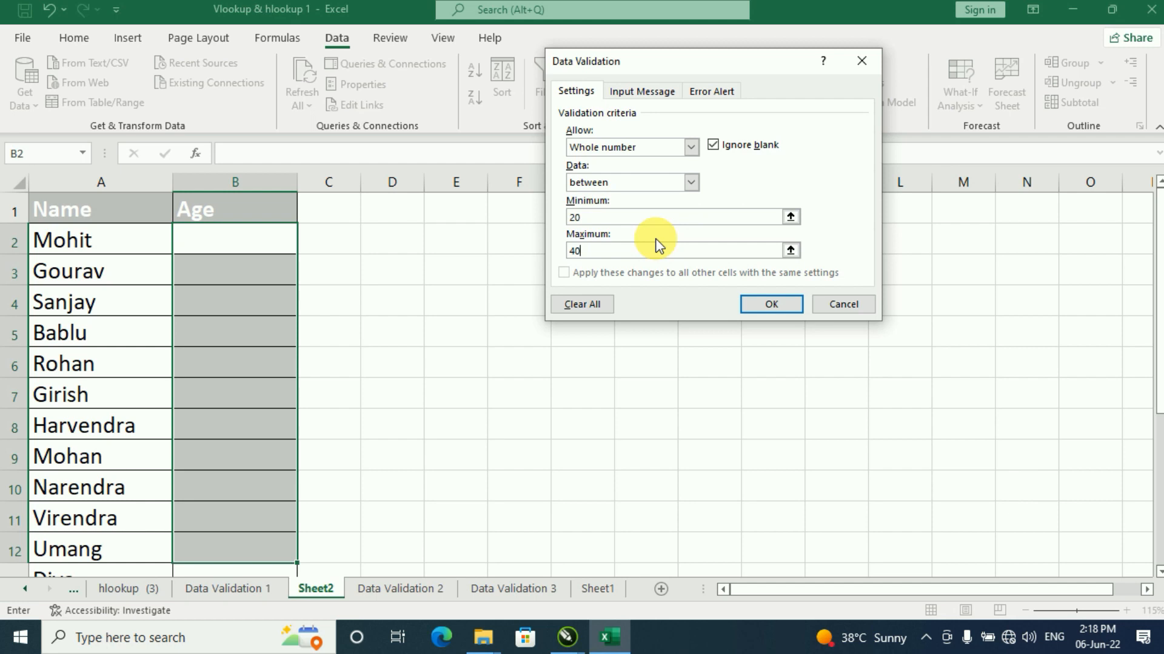
{"action": "left_click", "coordinate": [792, 308]}
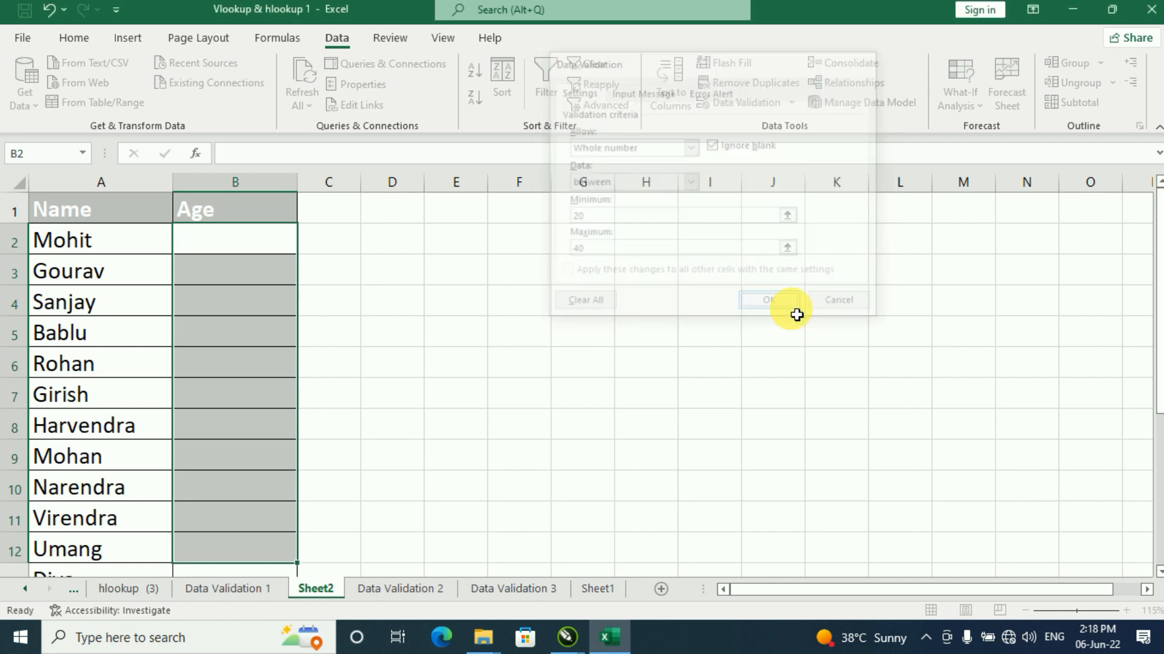
- Enter the ages 20, 25 and 30 in cells B2 to B4
{"action": "left_click", "coordinate": [245, 246]}
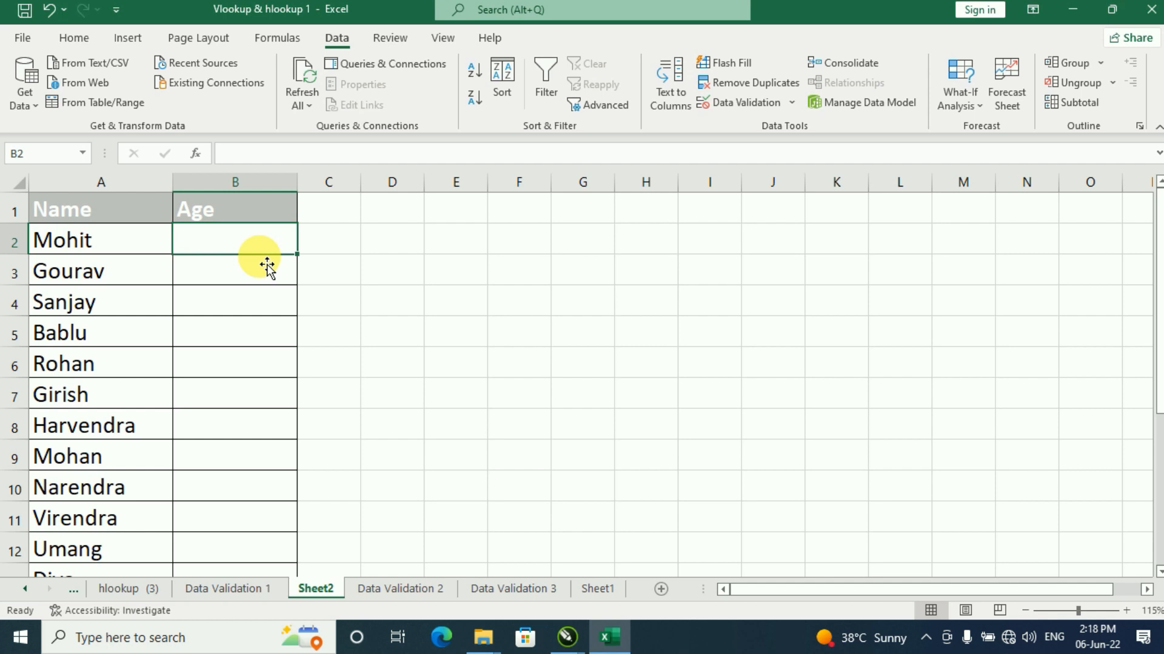
{"action": "type", "text": "20"}
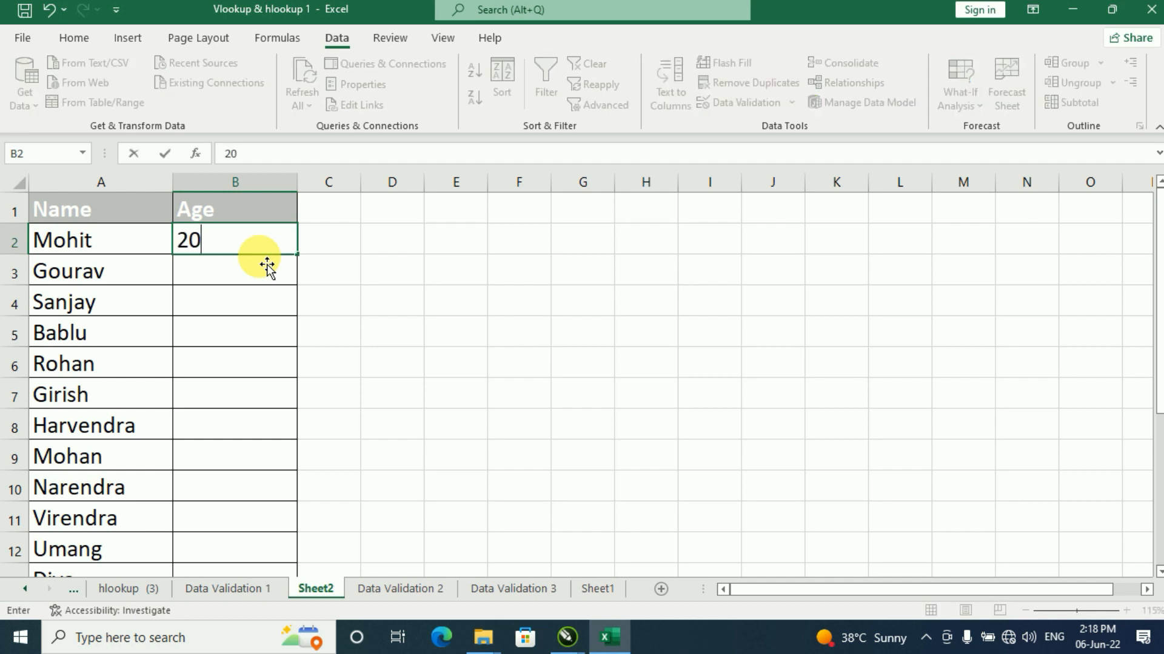
{"action": "key", "text": "Return"}
{"action": "type", "text": "25"}
{"action": "key", "text": "Return"}
{"action": "type", "text": "30"}
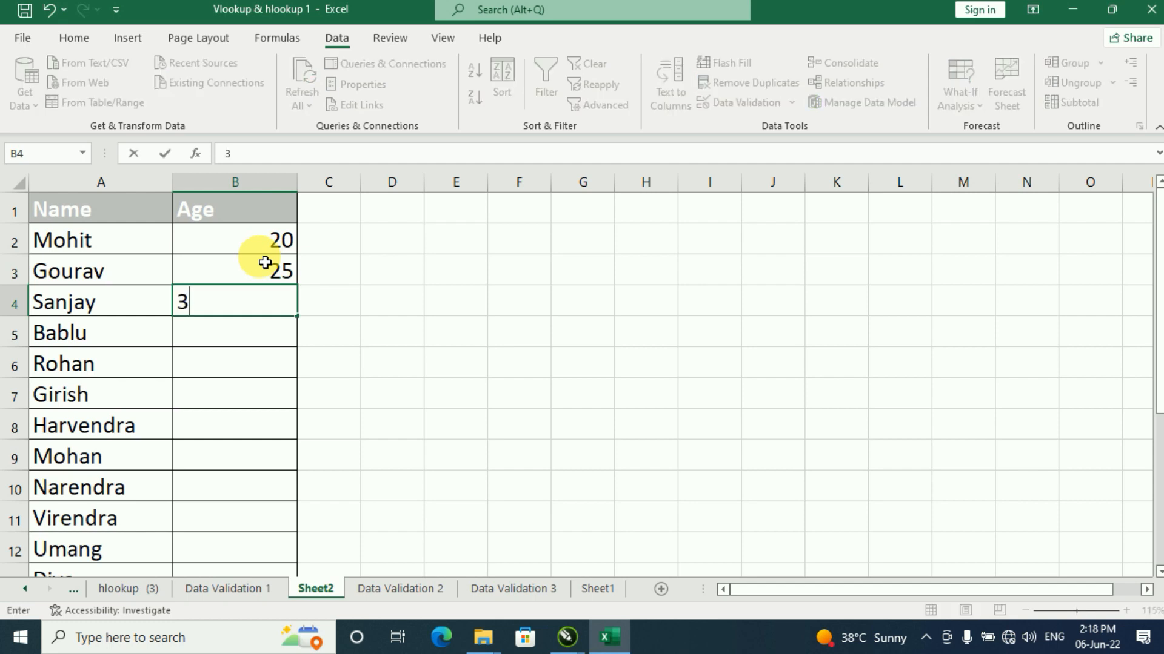
{"action": "key", "text": "Return"}
- Try the age 68 in cell B5, cancel that entry and enter 40 instead
{"action": "type", "text": "68"}
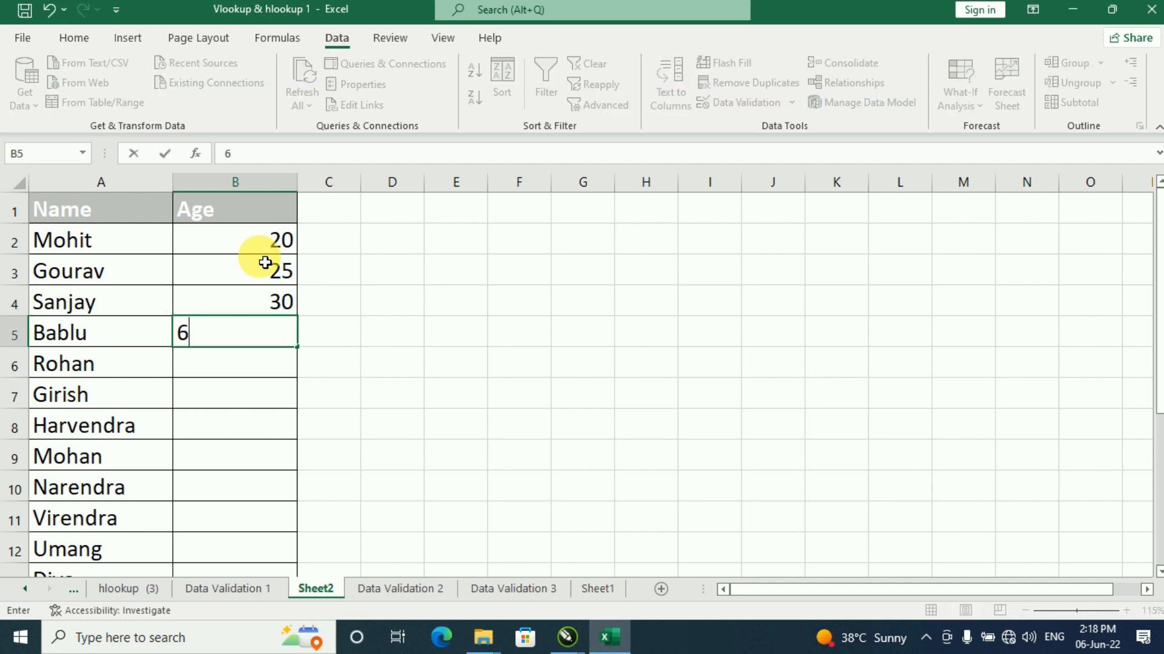
{"action": "key", "text": "Return"}
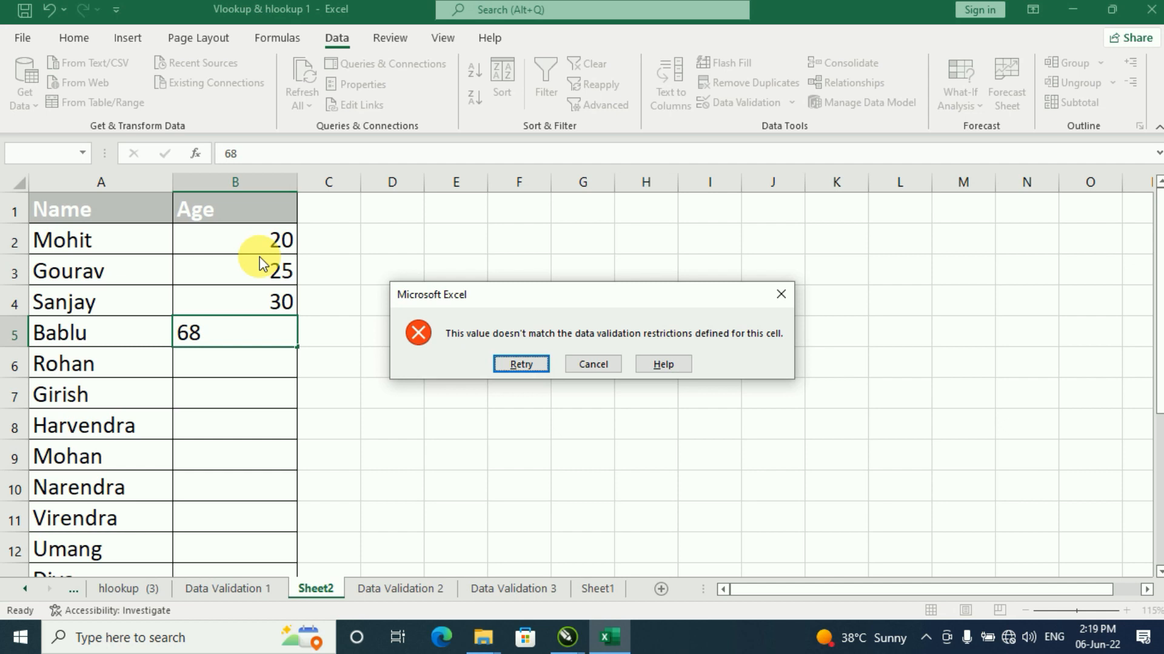
{"action": "key", "text": "Escape"}
{"action": "type", "text": "40"}
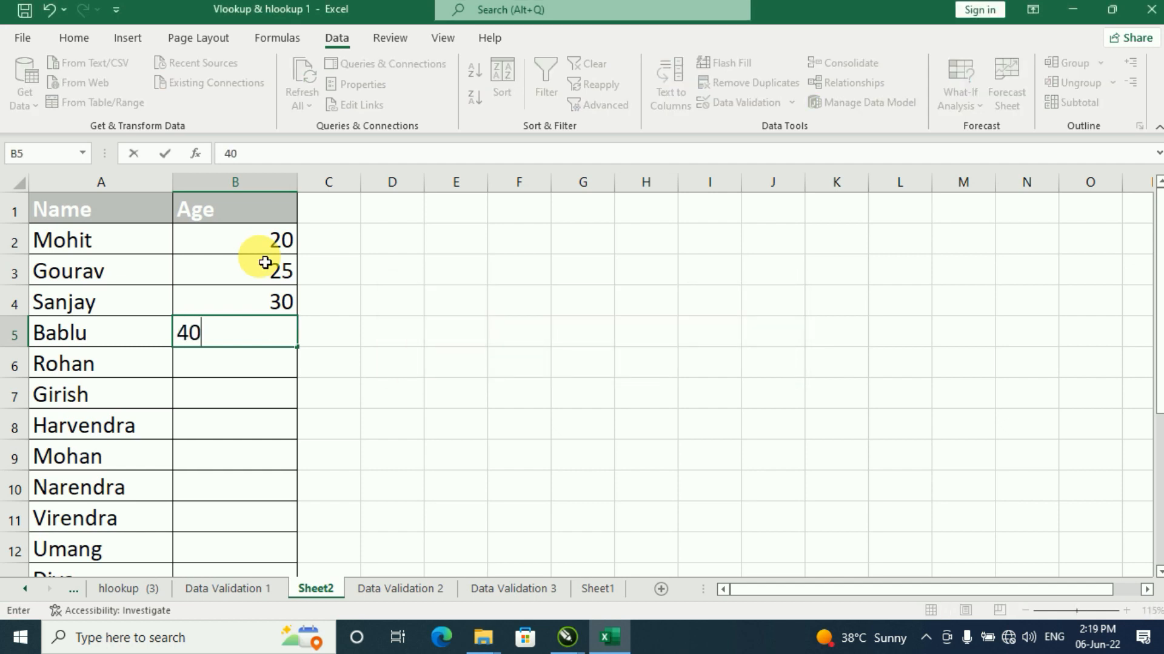
{"action": "key", "text": "Return"}
- Try to enter the out-of-range age 42 in cell B6, and cancel the entry
{"action": "type", "text": "42"}
{"action": "key", "text": "Return"}
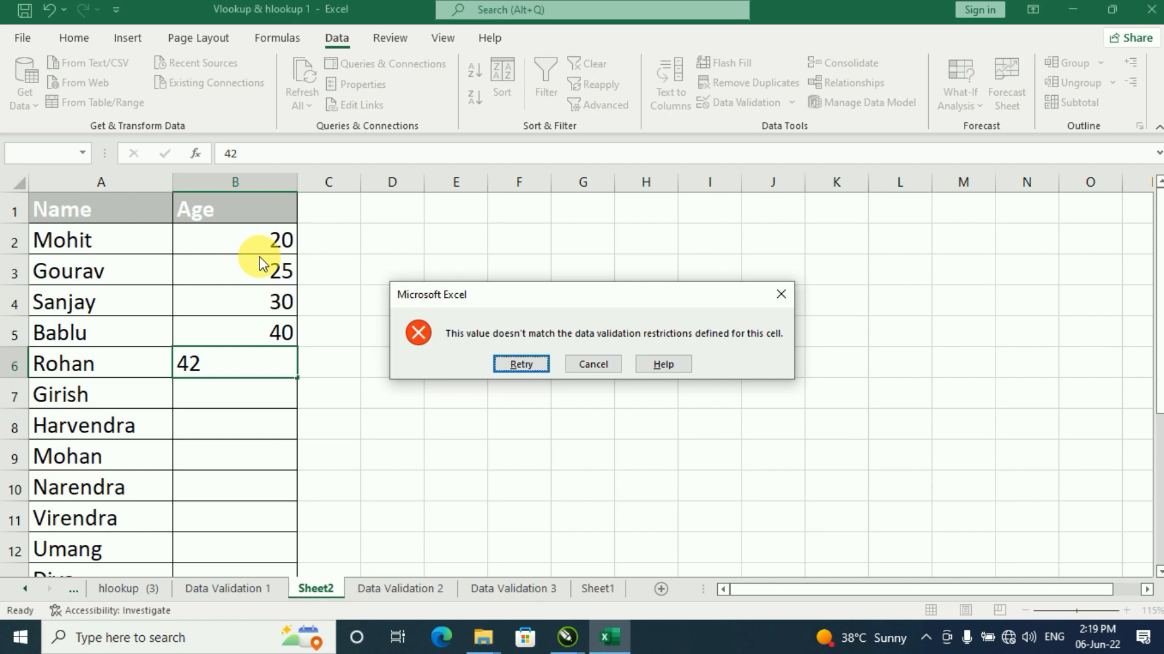
{"action": "key", "text": "Escape"}
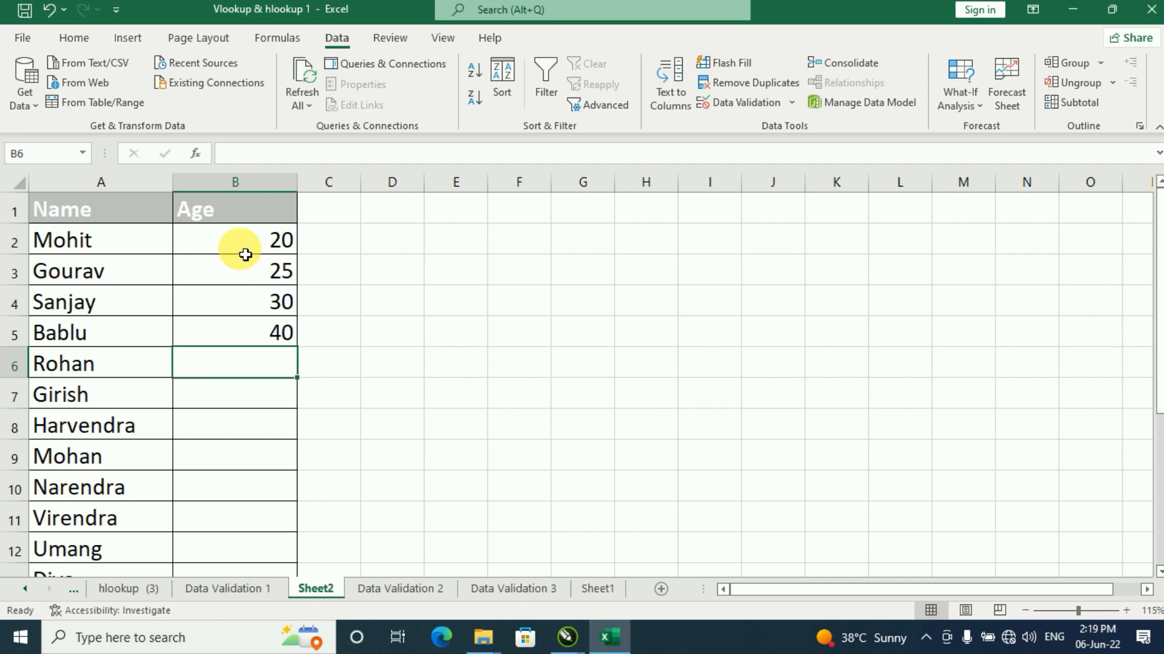
- Clear all data validation settings from the Age cells B2:B12
{"action": "left_click_drag", "start_coordinate": [242, 239], "coordinate": [294, 538]}
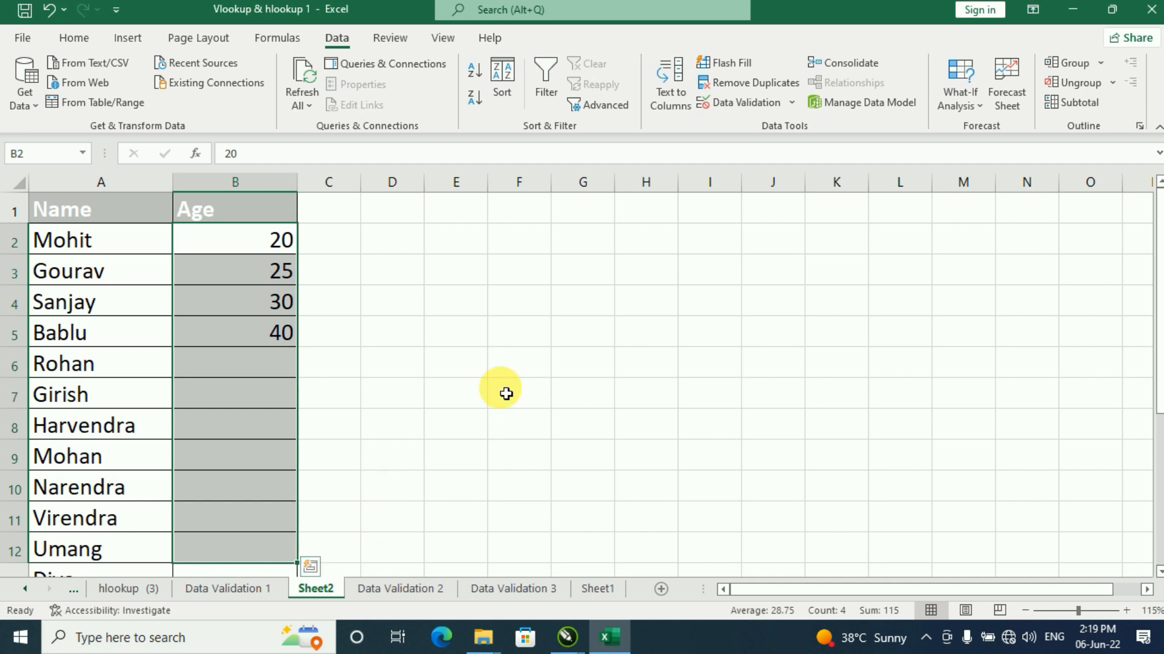
{"action": "left_click", "coordinate": [790, 103]}
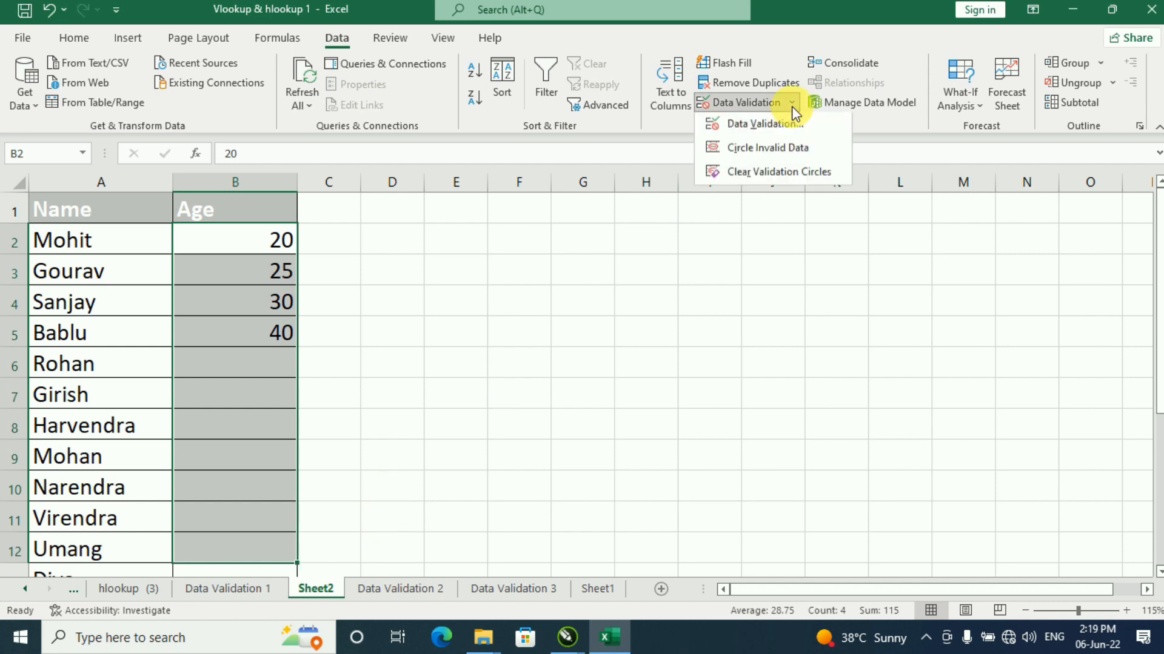
{"action": "left_click", "coordinate": [758, 124]}
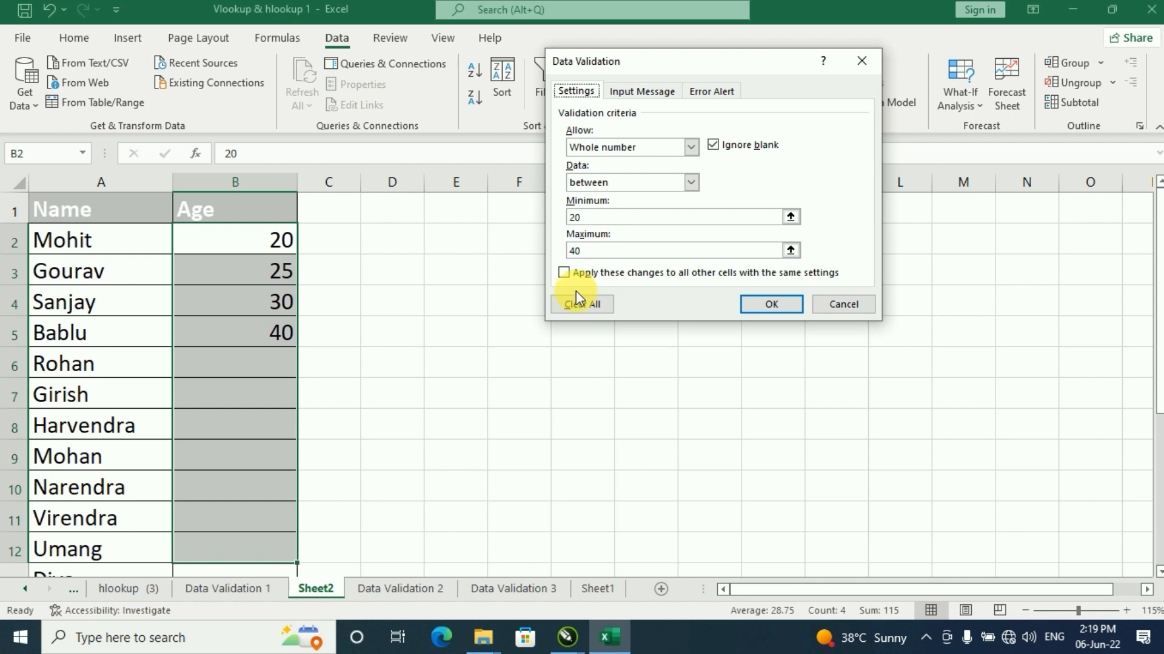
{"action": "left_click", "coordinate": [584, 304]}
{"action": "left_click", "coordinate": [767, 303]}
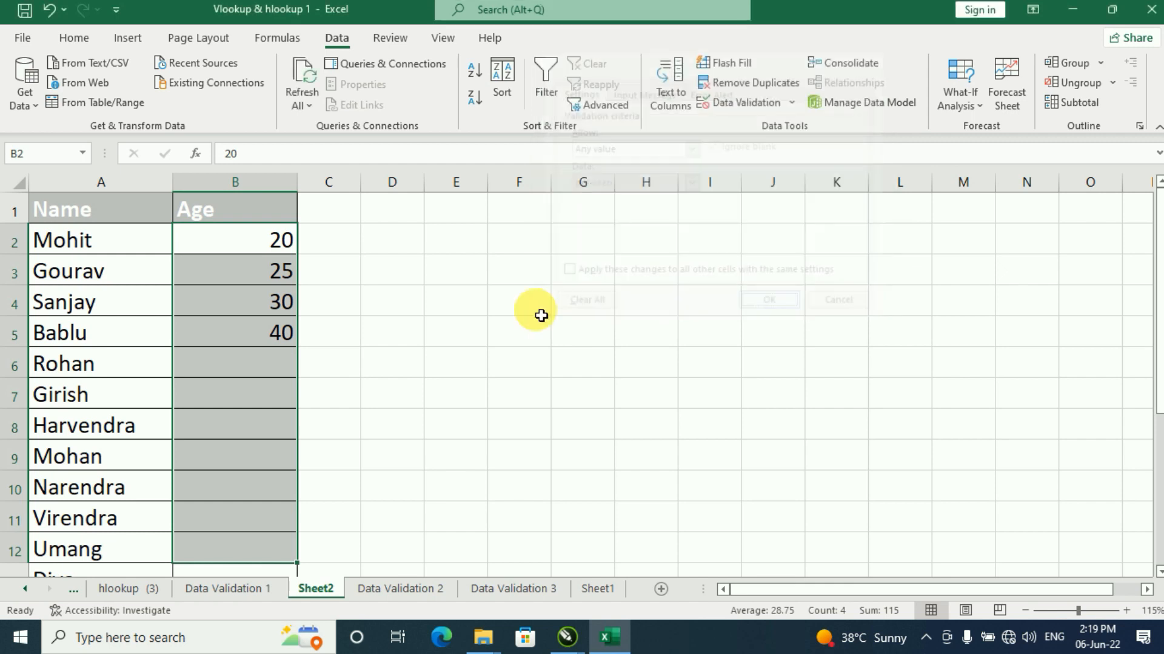
- Enter the age 96 in cell B6 to test the column without validation
{"action": "left_click", "coordinate": [224, 367]}
{"action": "left_click", "coordinate": [270, 235]}
{"action": "left_click", "coordinate": [269, 360]}
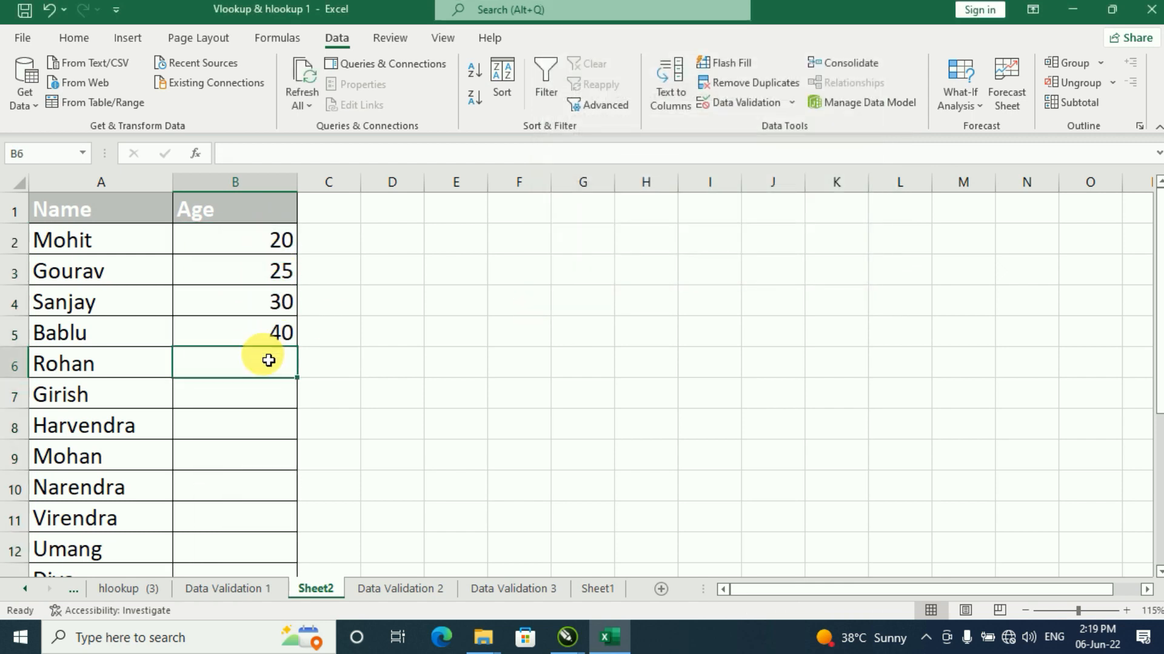
{"action": "type", "text": "96"}
{"action": "key", "text": "Return"}
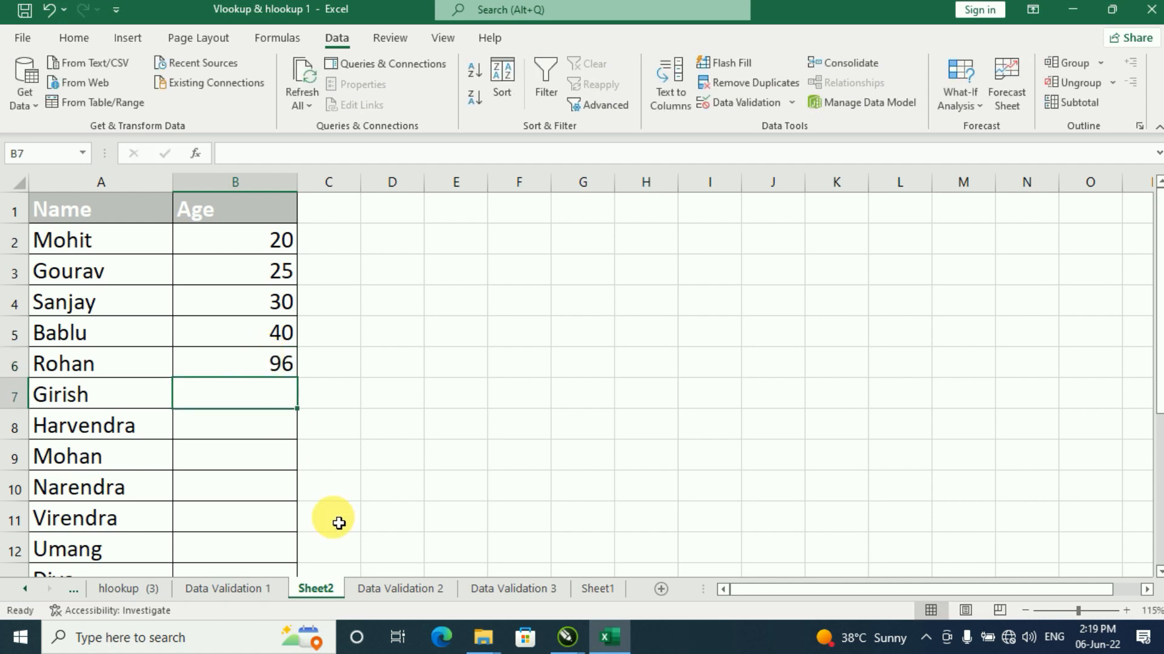
- Delete the ages entered in cells B2:B6
{"action": "left_click_drag", "start_coordinate": [242, 246], "coordinate": [242, 363]}
{"action": "key", "text": "Delete"}
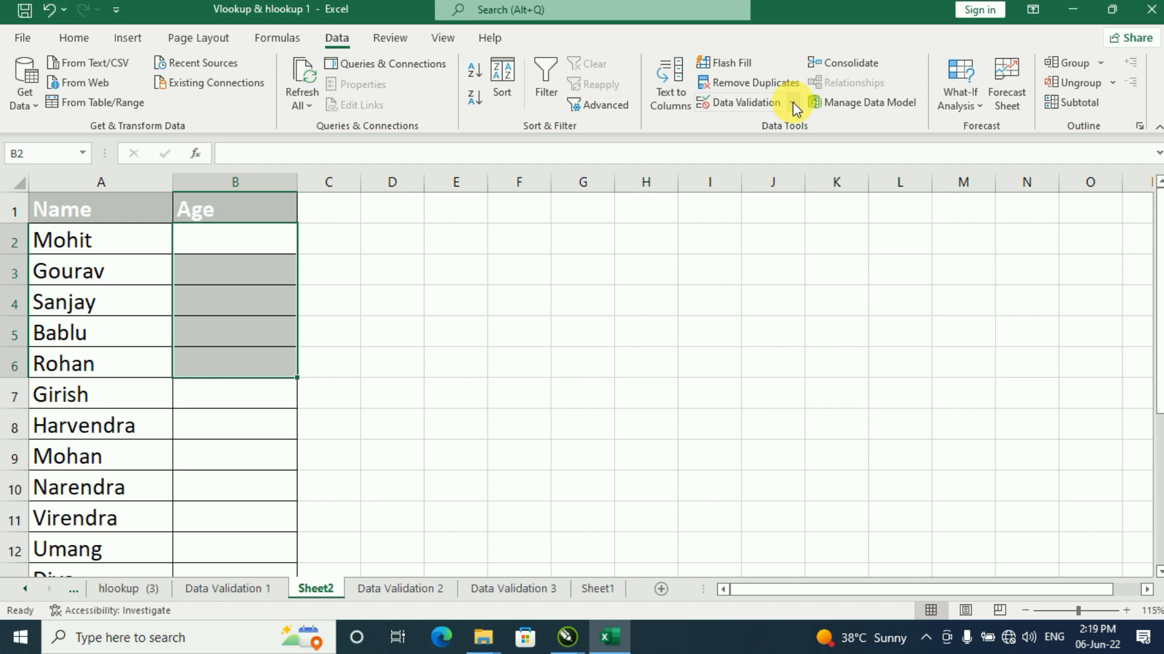
- Set a data validation rule on the Age cells B2:B6 allowing only whole numbers not between 20 and 40
{"action": "left_click", "coordinate": [792, 102]}
{"action": "left_click", "coordinate": [787, 125]}
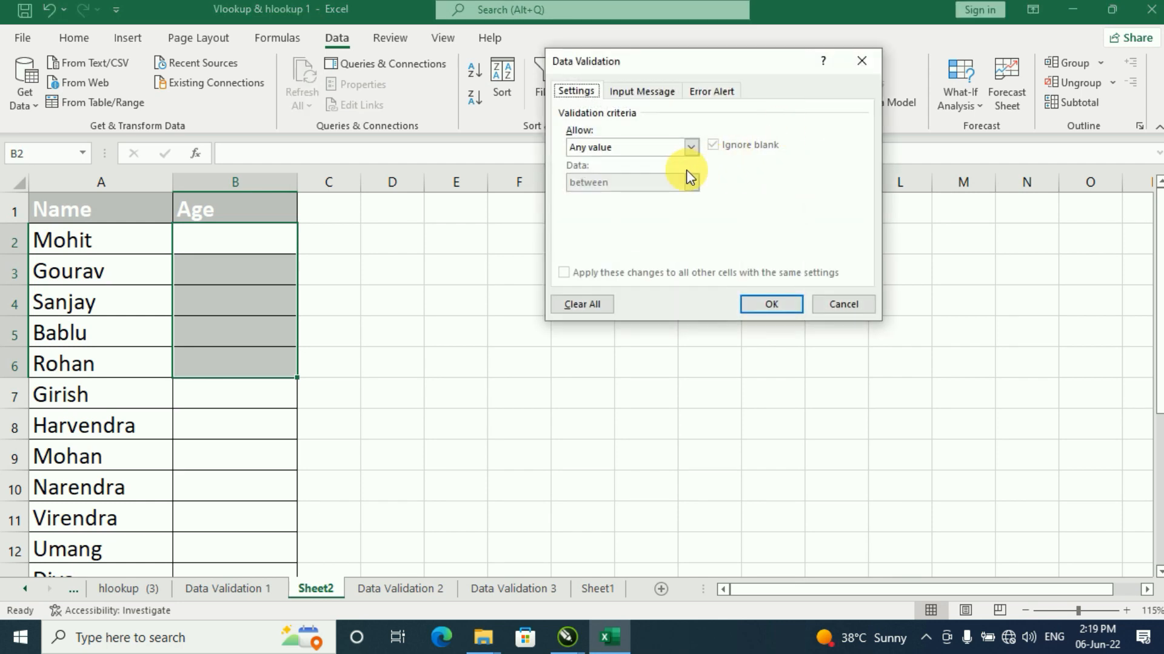
{"action": "left_click", "coordinate": [691, 148]}
{"action": "left_click", "coordinate": [619, 175]}
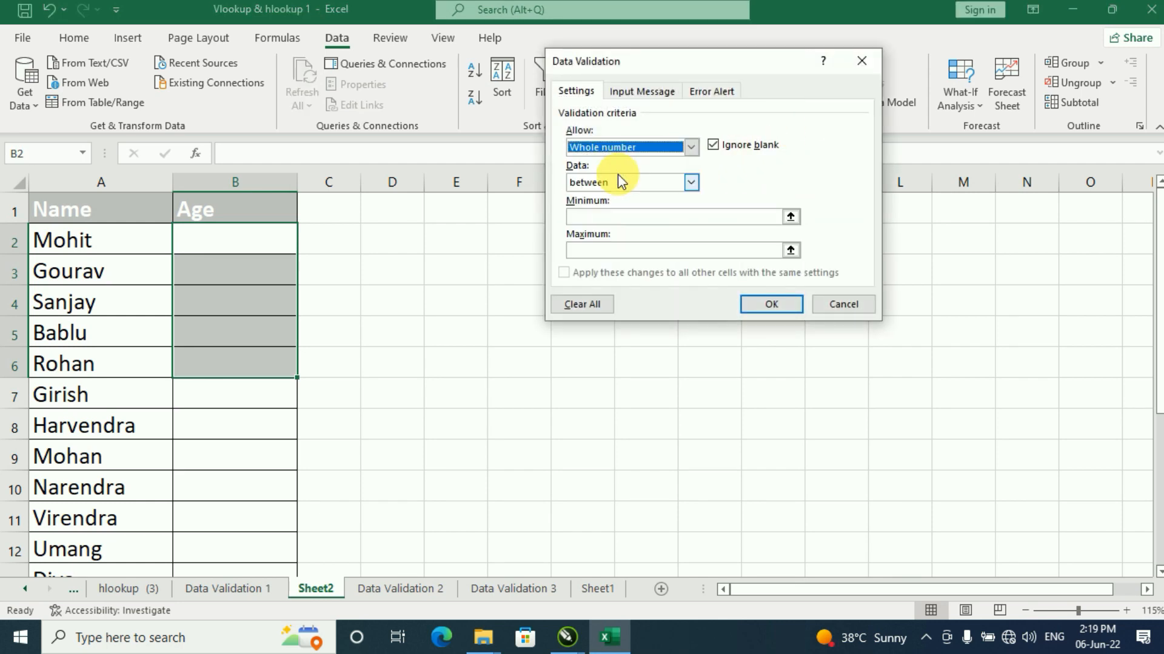
{"action": "left_click", "coordinate": [691, 183]}
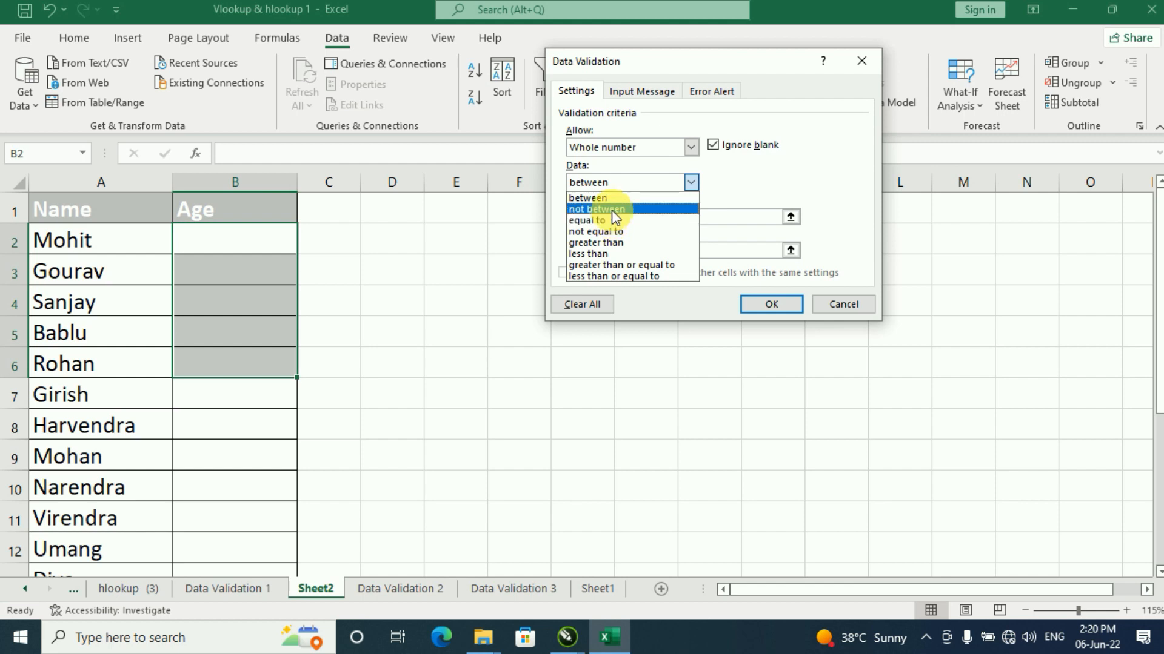
{"action": "left_click", "coordinate": [614, 210]}
{"action": "left_click", "coordinate": [612, 219]}
{"action": "type", "text": "20"}
{"action": "key", "text": "Tab"}
{"action": "type", "text": "40"}
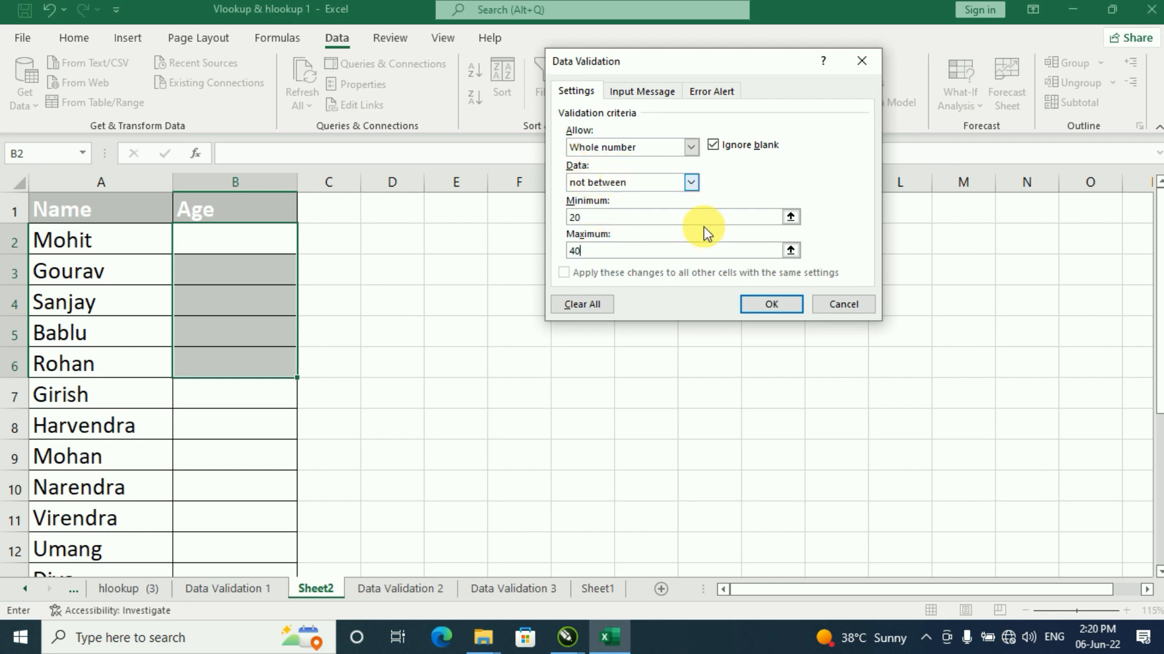
{"action": "left_click", "coordinate": [765, 306]}
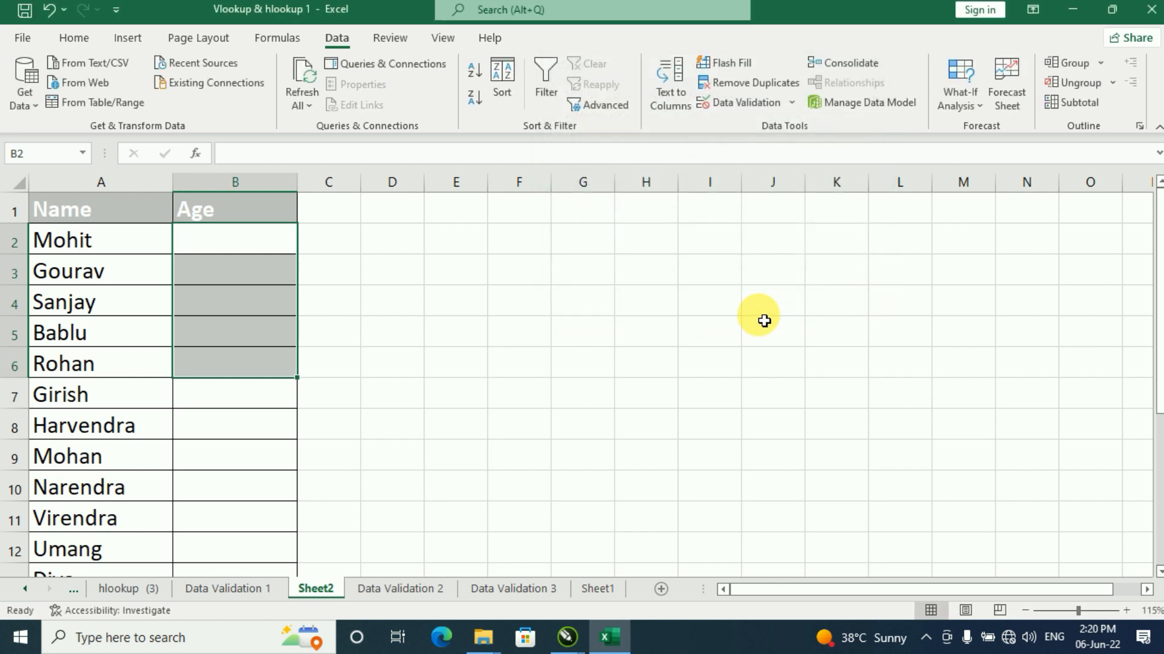
- Try the disallowed age 20 in cell B2, cancel it, and enter 19 instead
{"action": "left_click", "coordinate": [220, 243]}
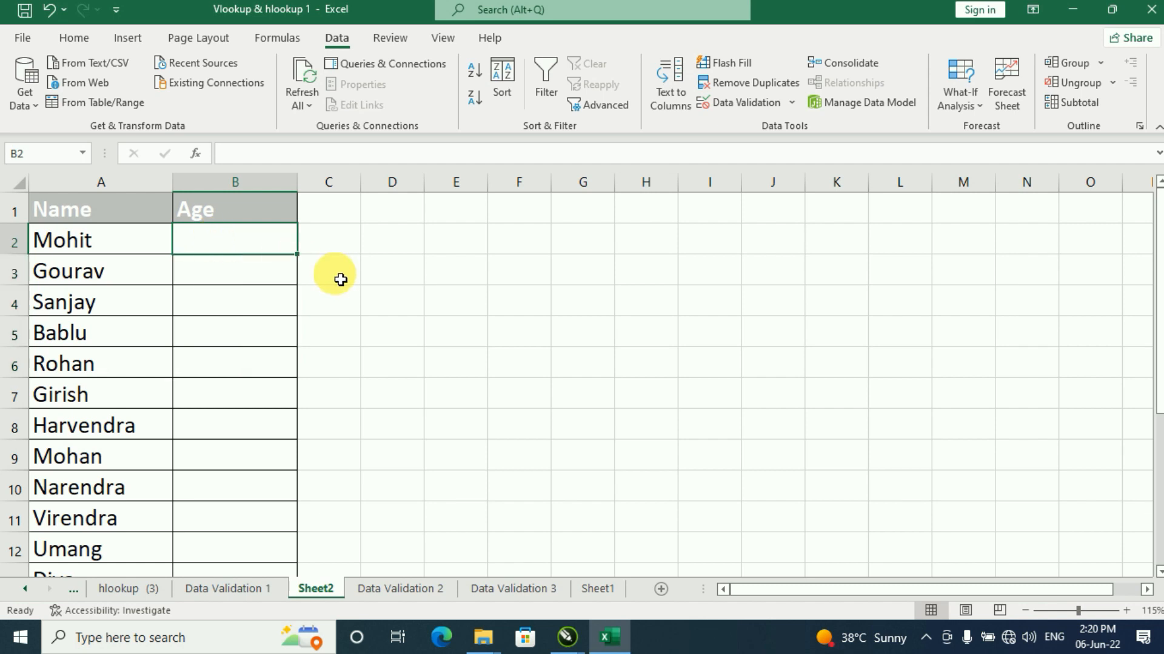
{"action": "type", "text": "20"}
{"action": "key", "text": "Return"}
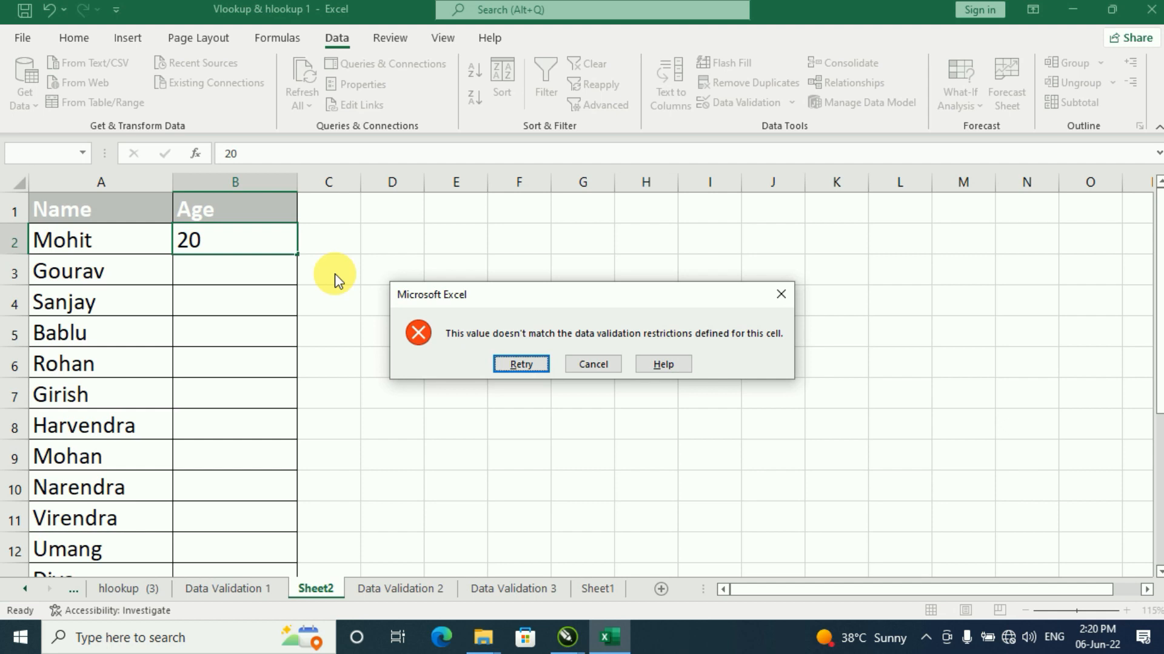
{"action": "key", "text": "Escape"}
{"action": "type", "text": "19"}
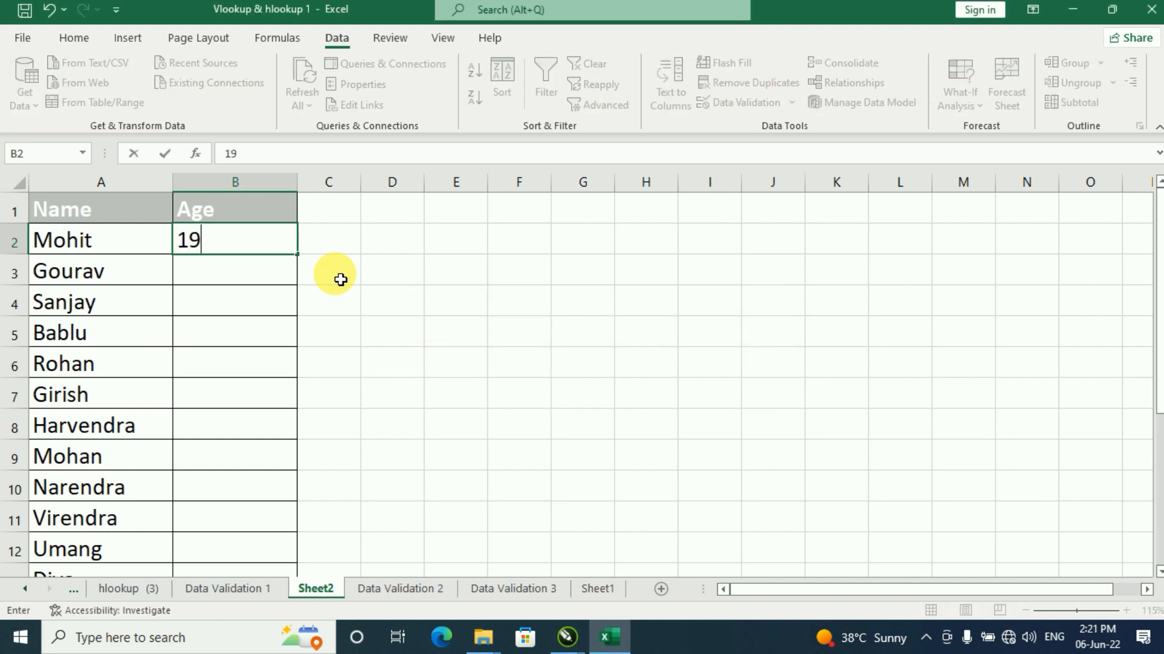
{"action": "key", "text": "Return"}
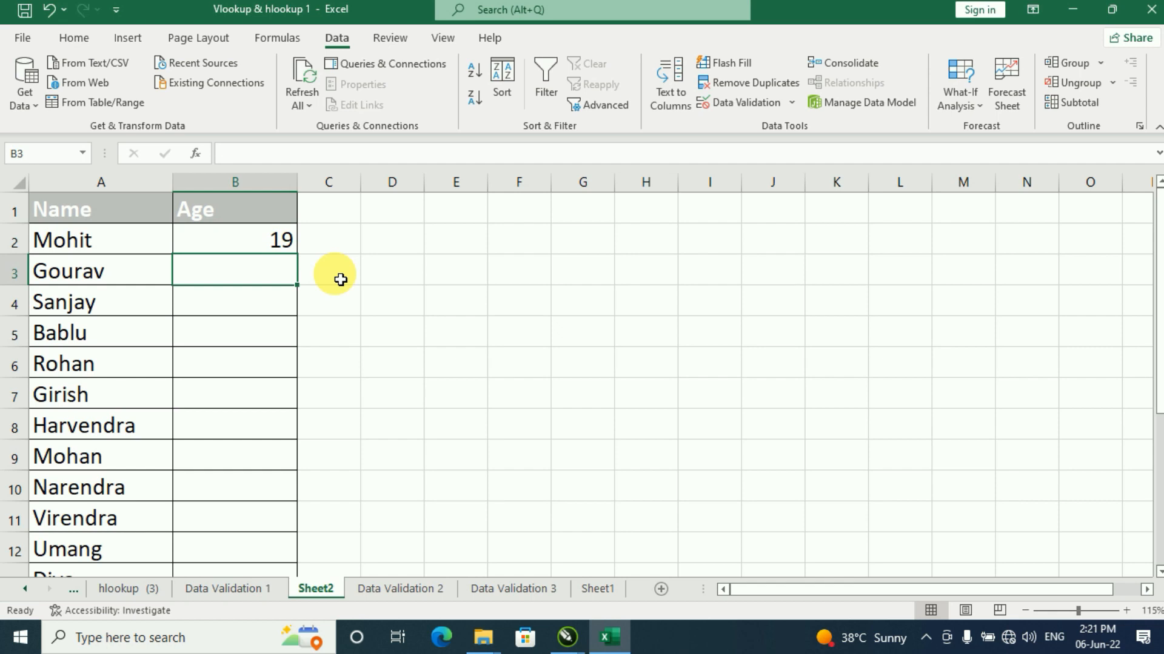
- Try the disallowed age 36 in cell B3, cancel it, and enter 45 instead
{"action": "type", "text": "36"}
{"action": "key", "text": "Return"}
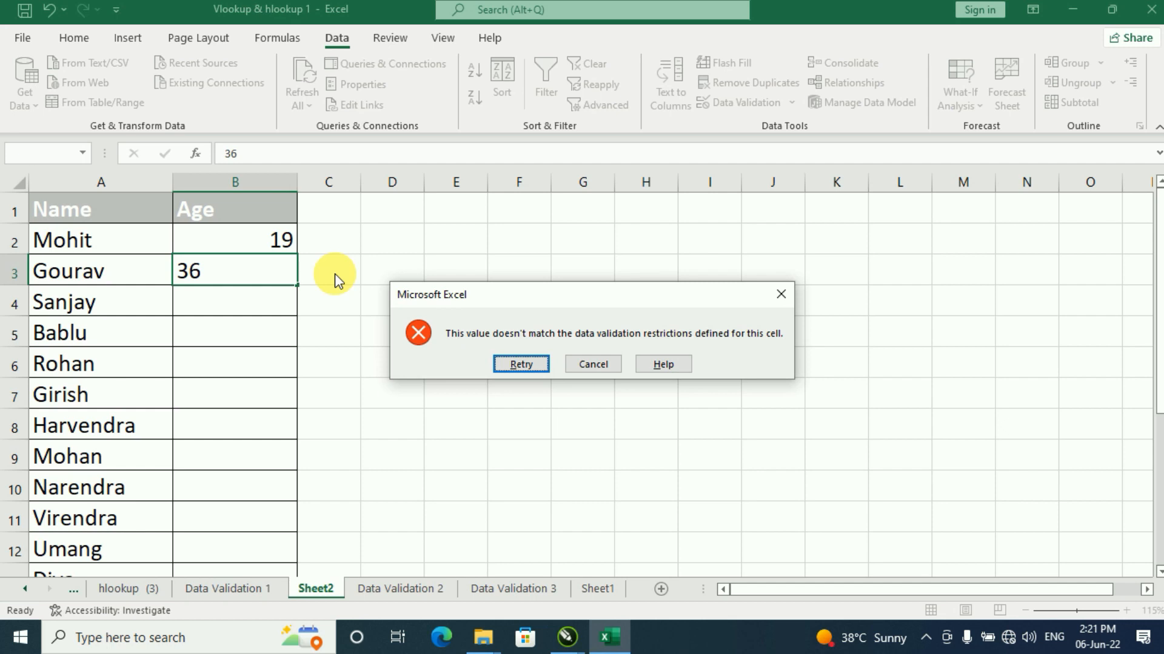
{"action": "key", "text": "Escape"}
{"action": "type", "text": "45"}
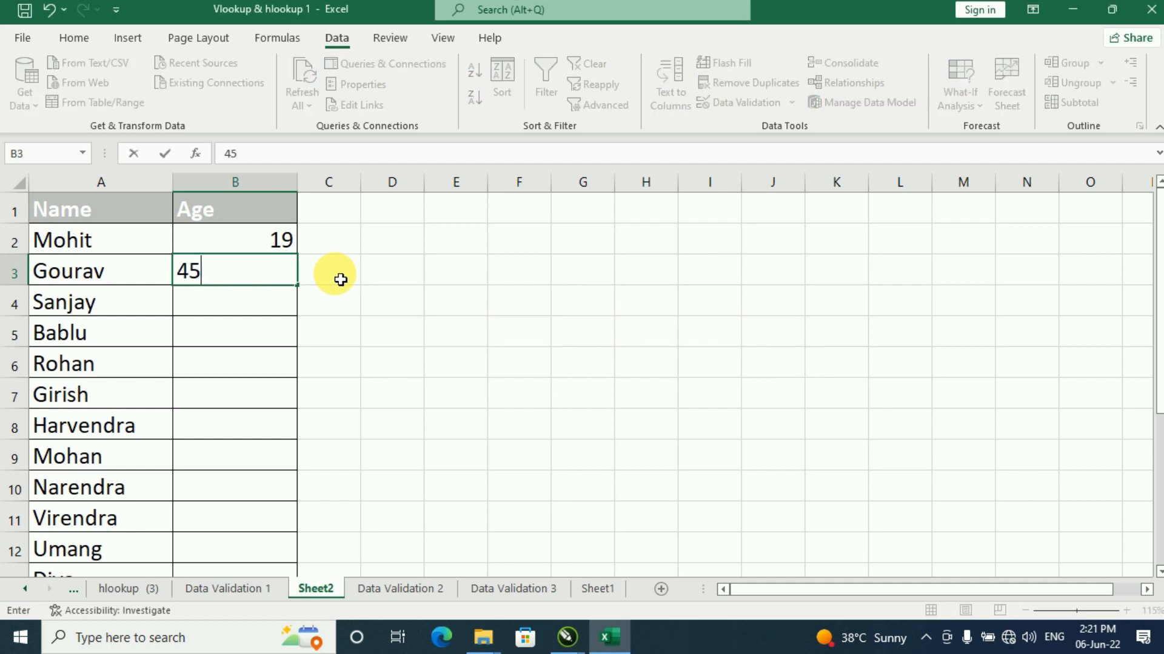
{"action": "key", "text": "Return"}
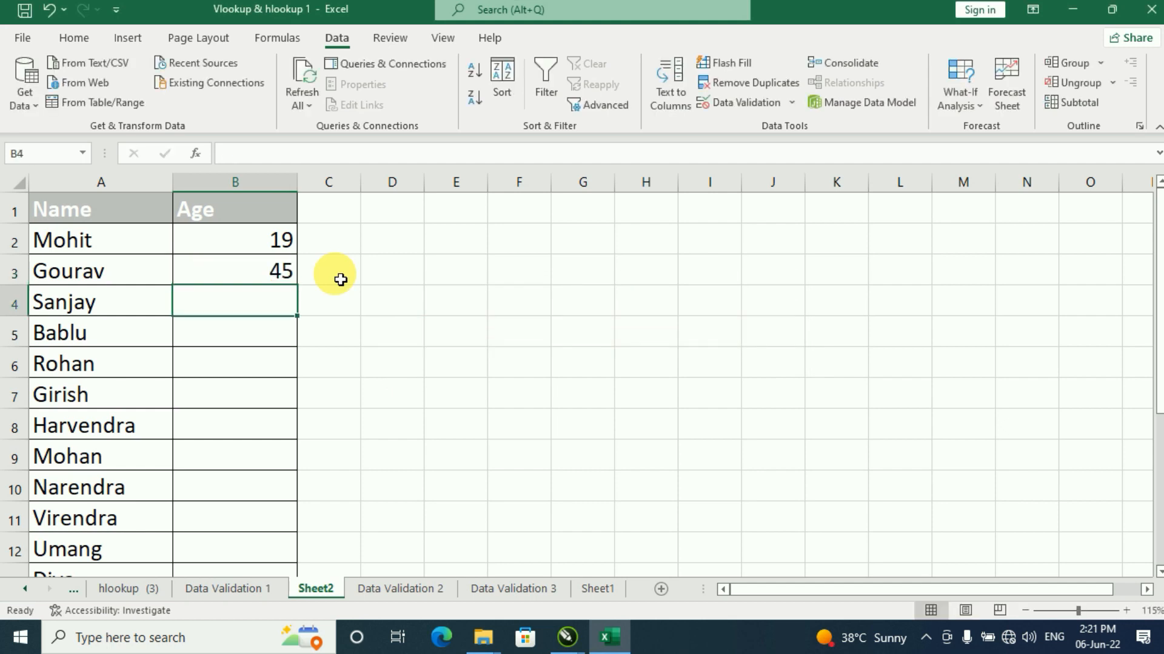
- Replace the data validation on the Age cells B2:B12 with a rule allowing only whole numbers equal to 25
{"action": "left_click_drag", "start_coordinate": [268, 238], "coordinate": [243, 549]}
{"action": "left_click", "coordinate": [798, 104]}
{"action": "left_click", "coordinate": [780, 124]}
{"action": "left_click", "coordinate": [532, 365]}
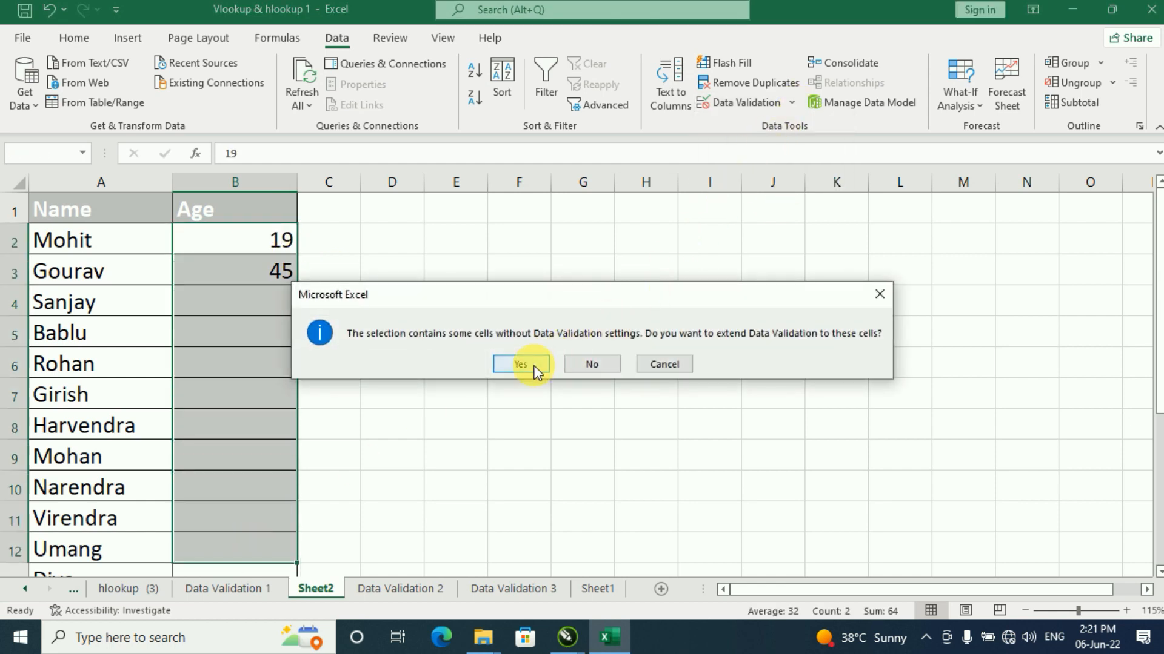
{"action": "left_click", "coordinate": [578, 305]}
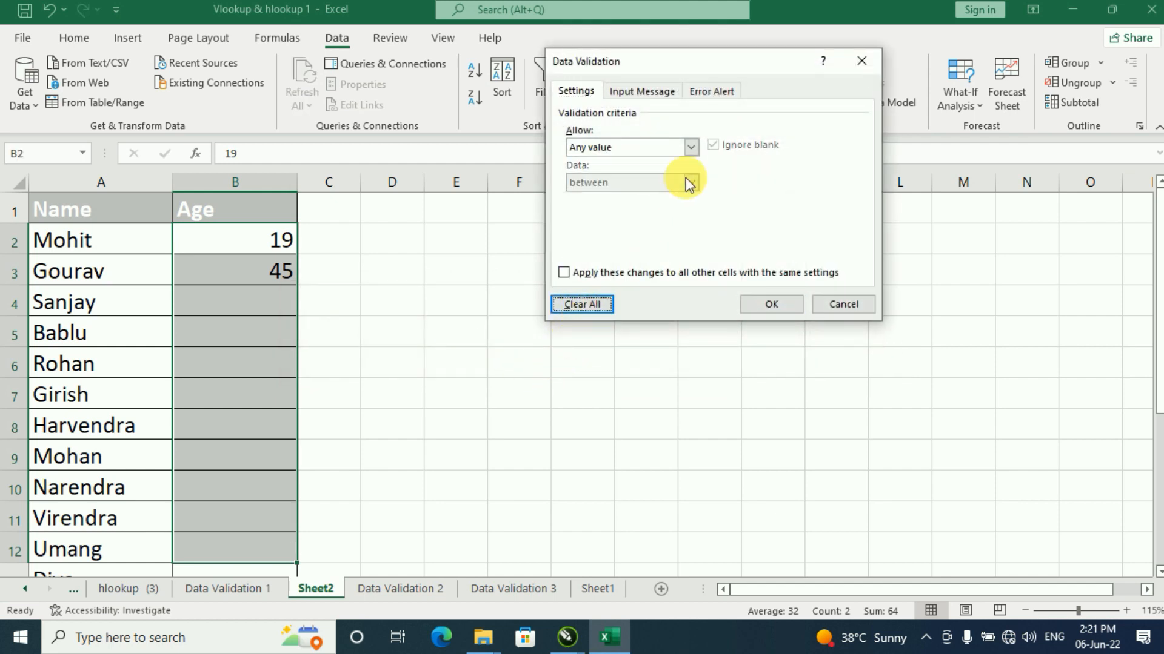
{"action": "left_click", "coordinate": [691, 148]}
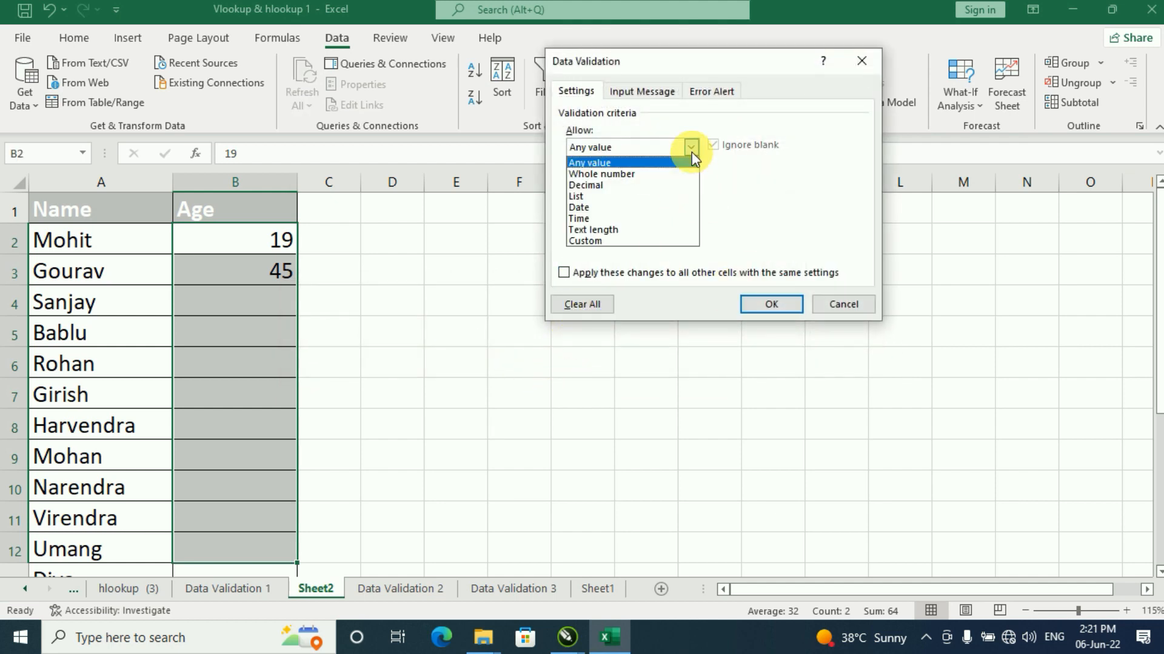
{"action": "left_click", "coordinate": [645, 176]}
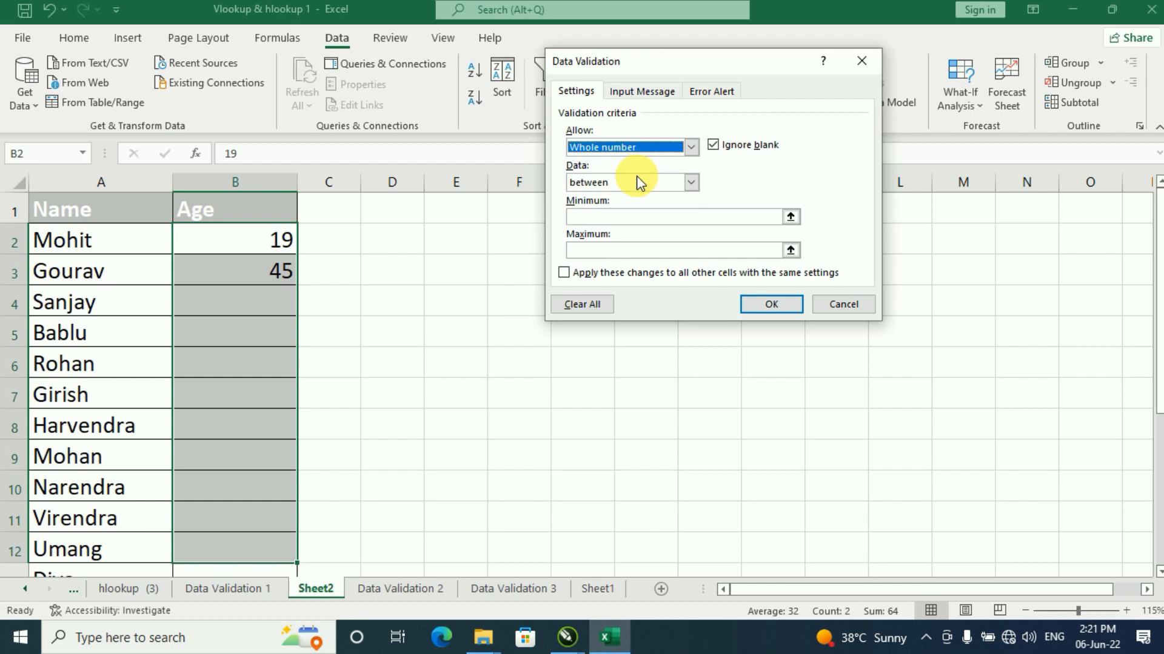
{"action": "left_click", "coordinate": [690, 183]}
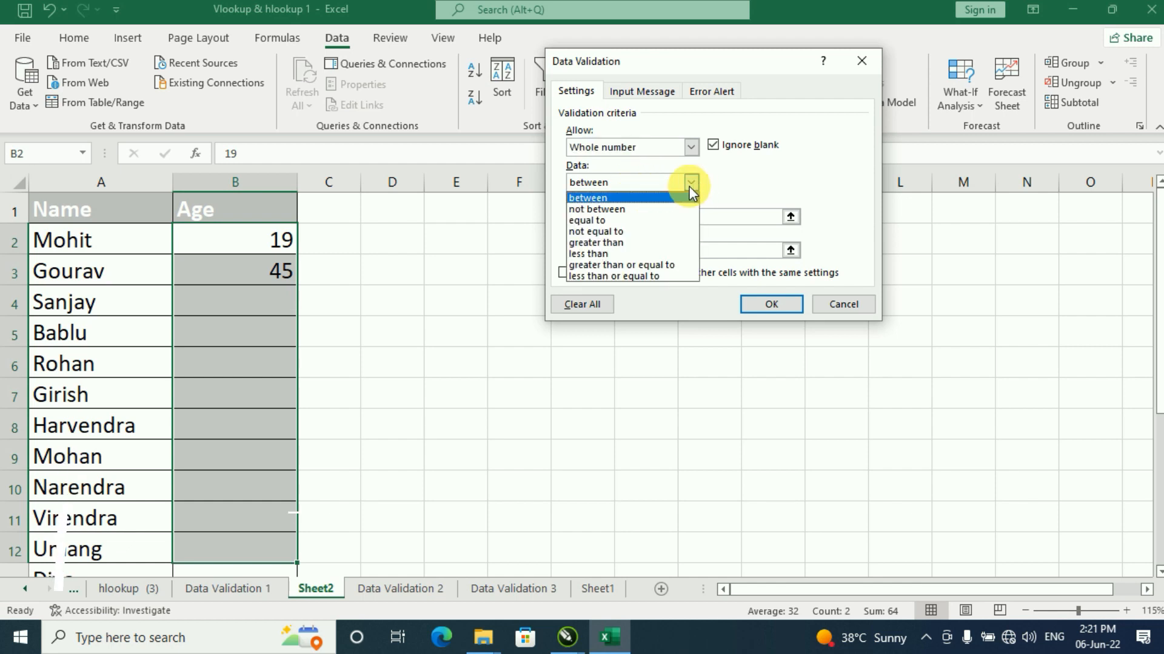
{"action": "left_click", "coordinate": [603, 221]}
{"action": "left_click", "coordinate": [606, 224]}
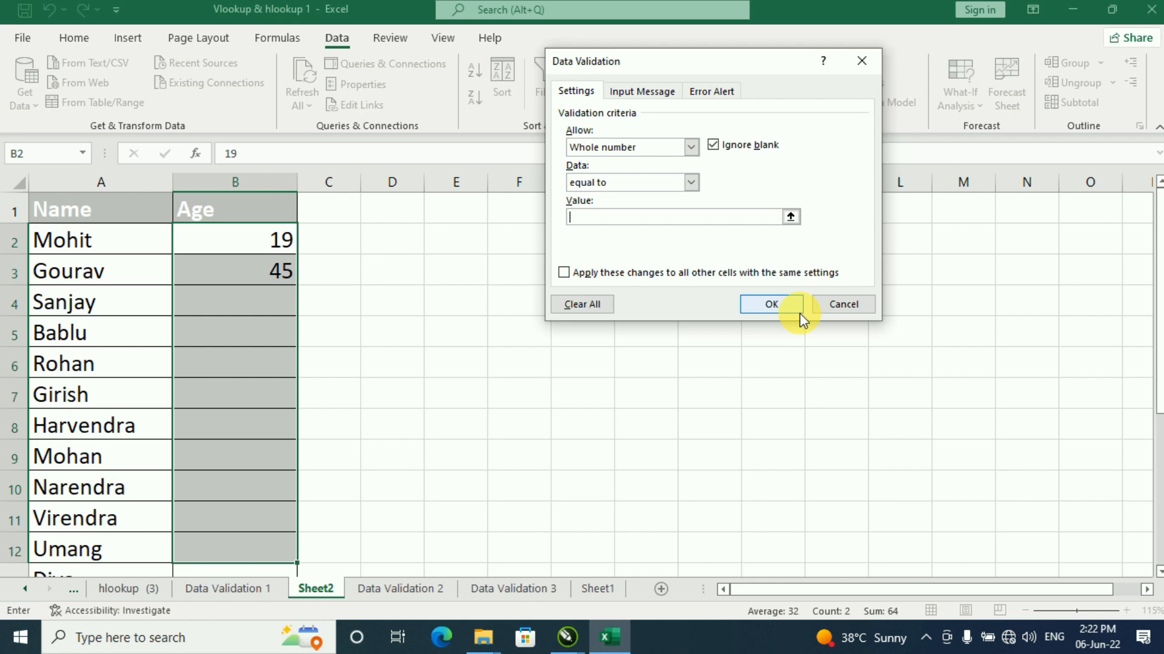
{"action": "type", "text": "25"}
{"action": "left_click", "coordinate": [798, 312]}
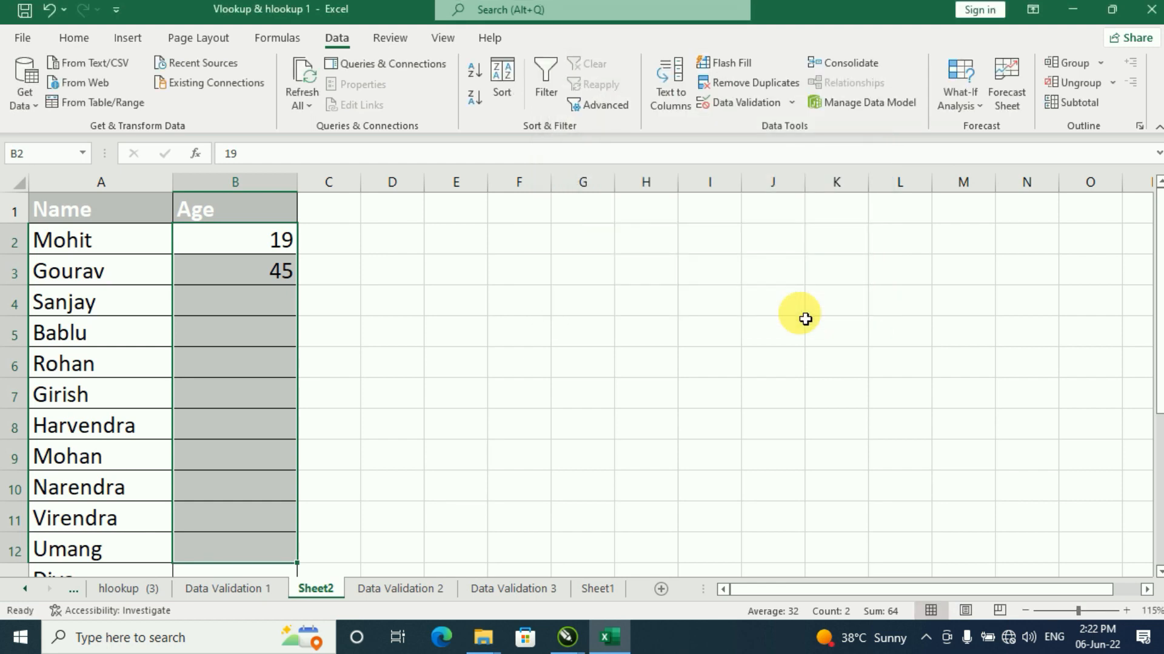
- Enter the permitted age 25 in cell B4
{"action": "left_click", "coordinate": [253, 309]}
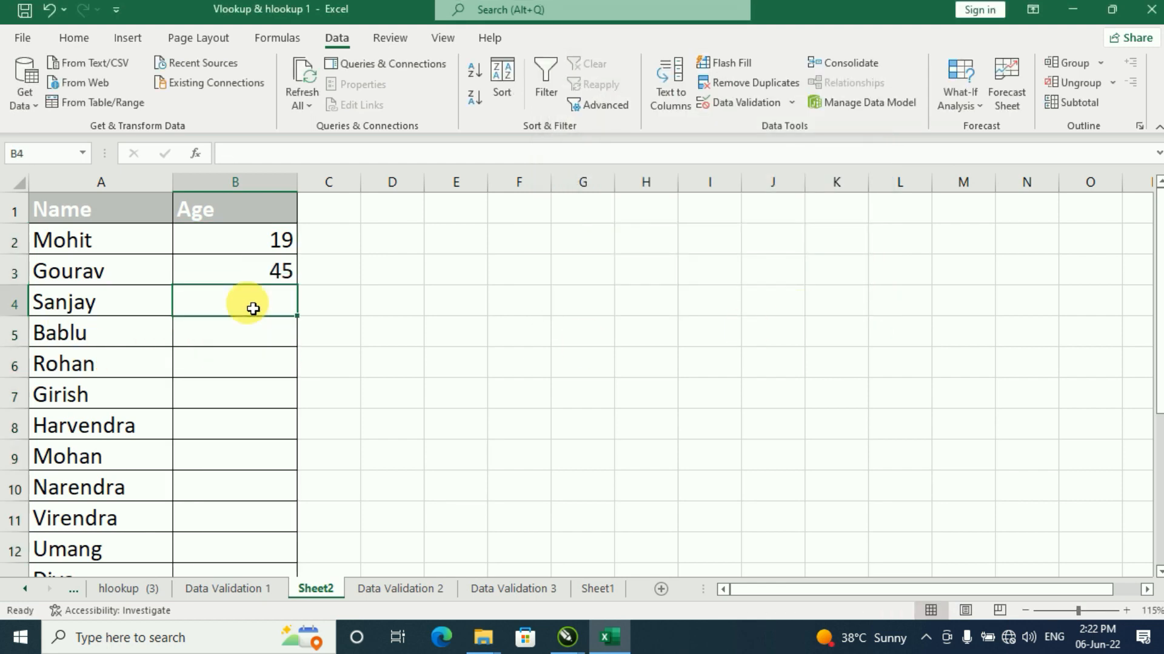
{"action": "type", "text": "5"}
{"action": "key", "text": "BackSpace"}
{"action": "type", "text": "25"}
{"action": "key", "text": "Return"}
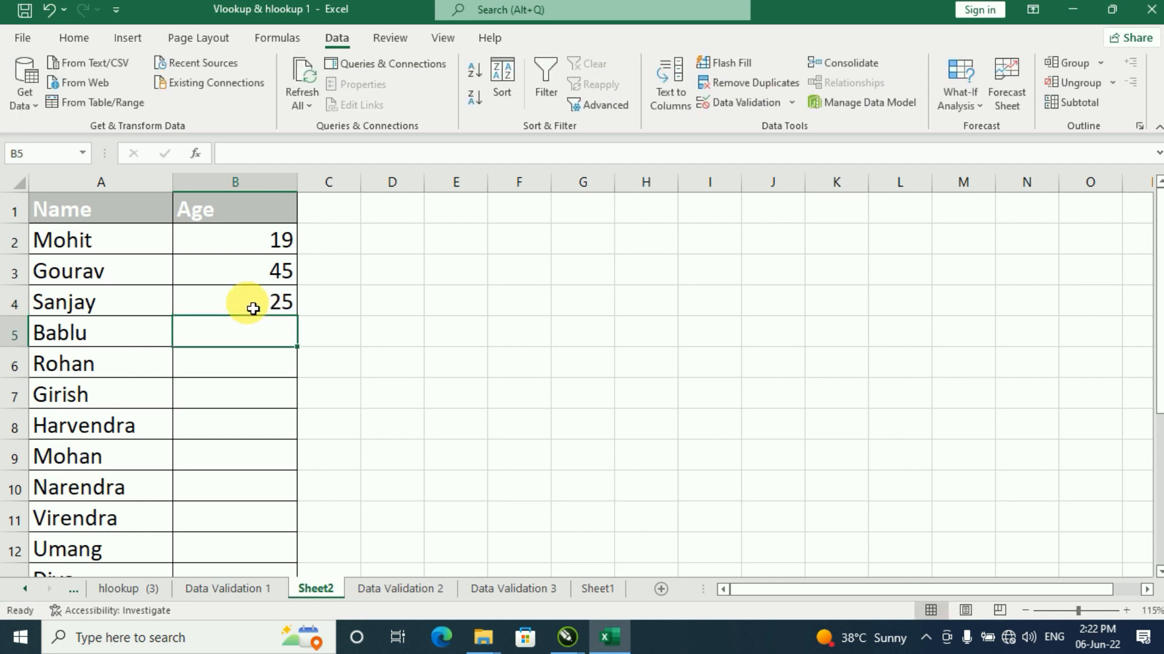
- Try the disallowed ages 30 and 55 in cell B5, cancelling each entry
{"action": "type", "text": "30"}
{"action": "key", "text": "Return"}
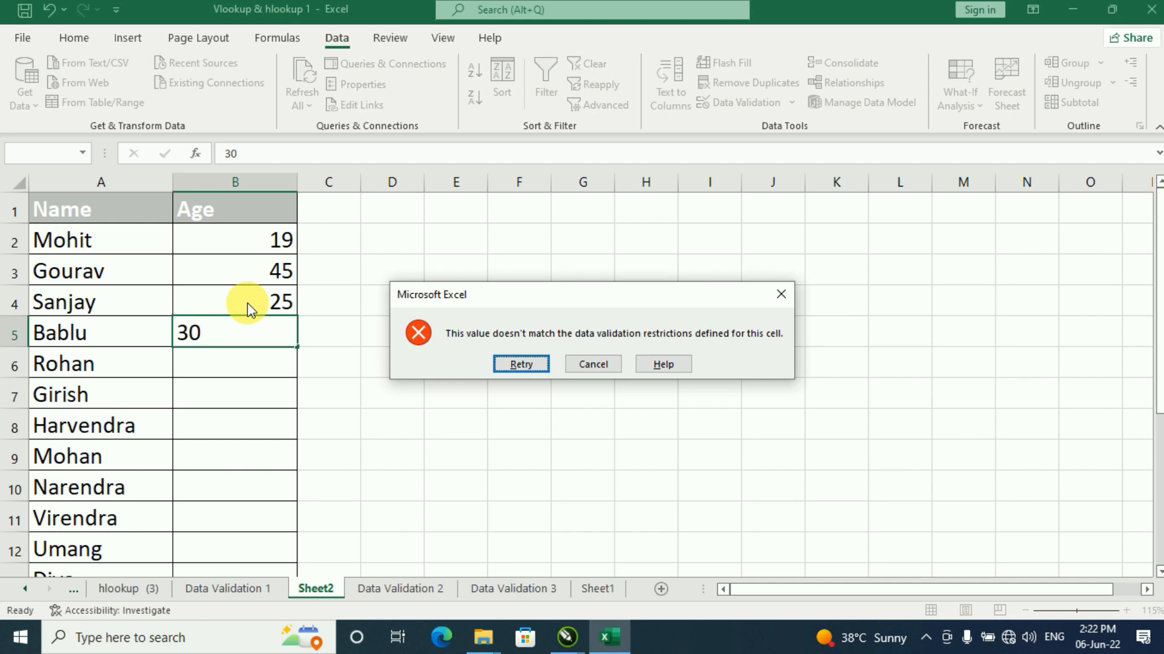
{"action": "key", "text": "Escape"}
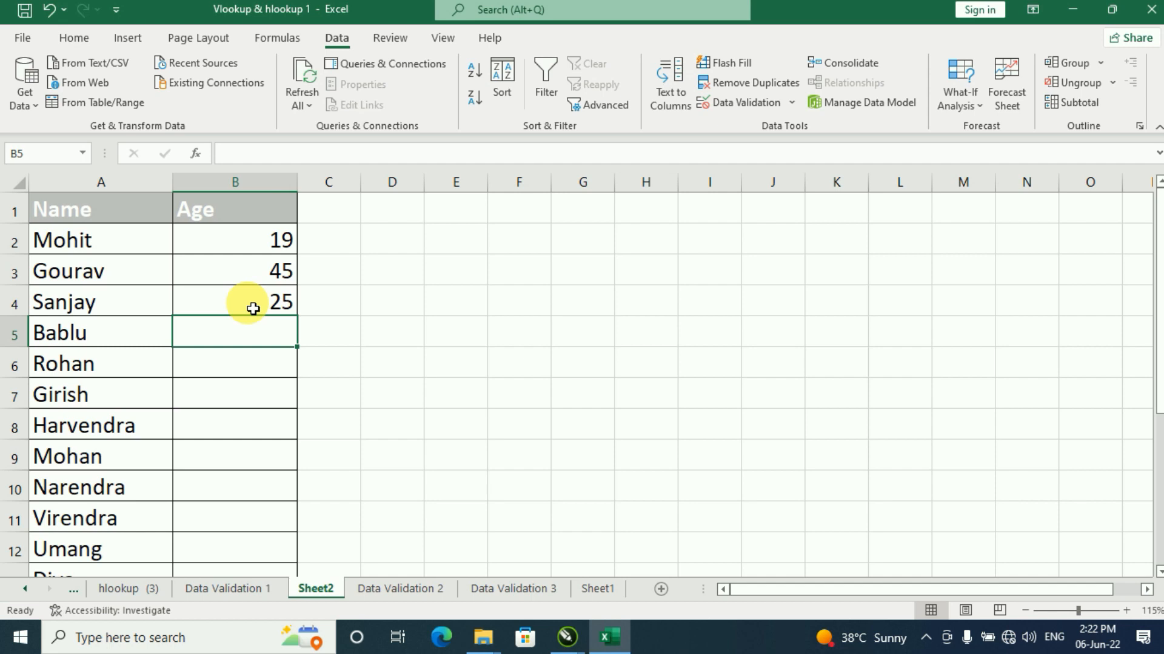
{"action": "type", "text": "55"}
{"action": "key", "text": "Return"}
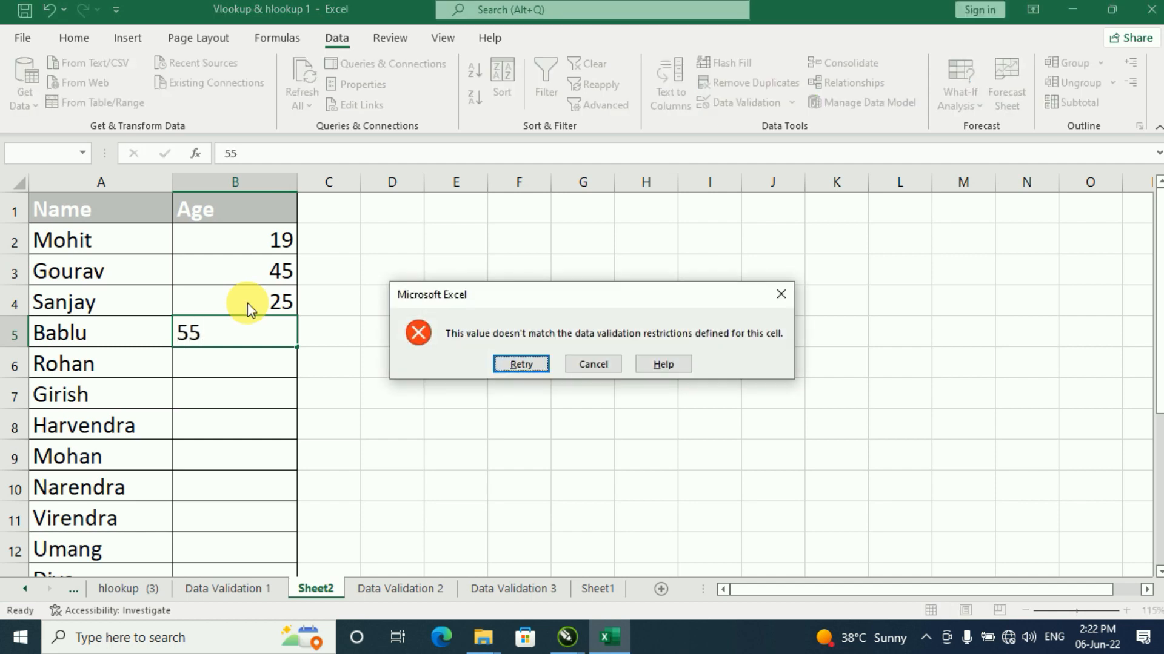
{"action": "key", "text": "Escape"}
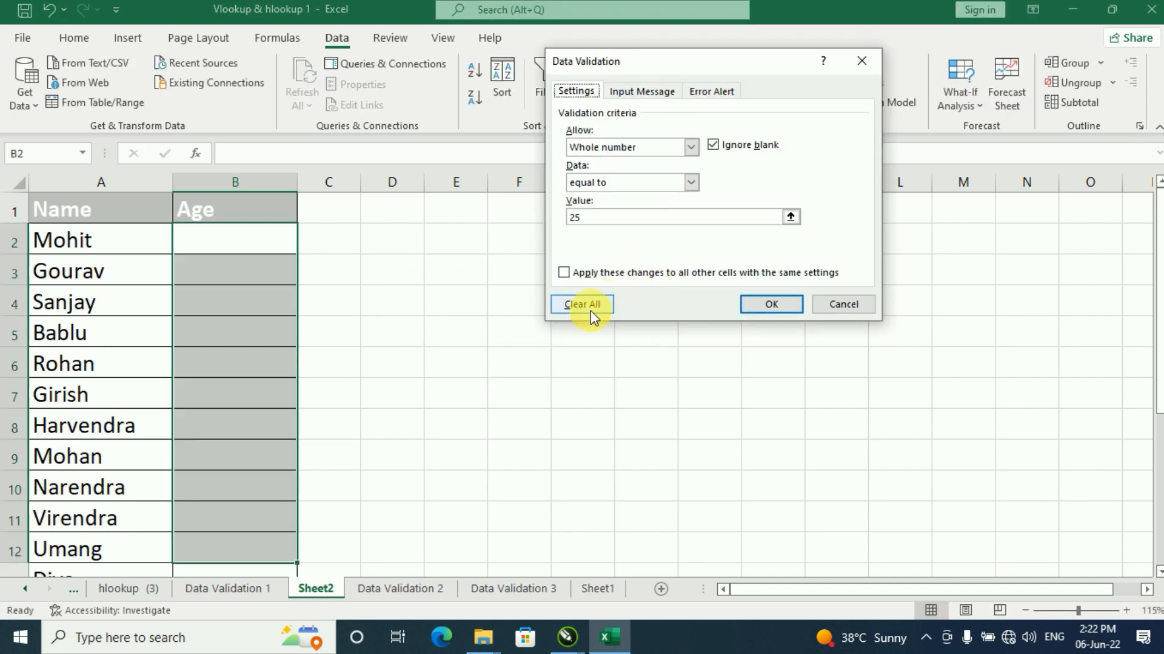
- Clear the current validation rule on B2:B12 and allow only whole numbers not equal to 25
{"action": "left_click", "coordinate": [590, 306]}
{"action": "left_click", "coordinate": [691, 148]}
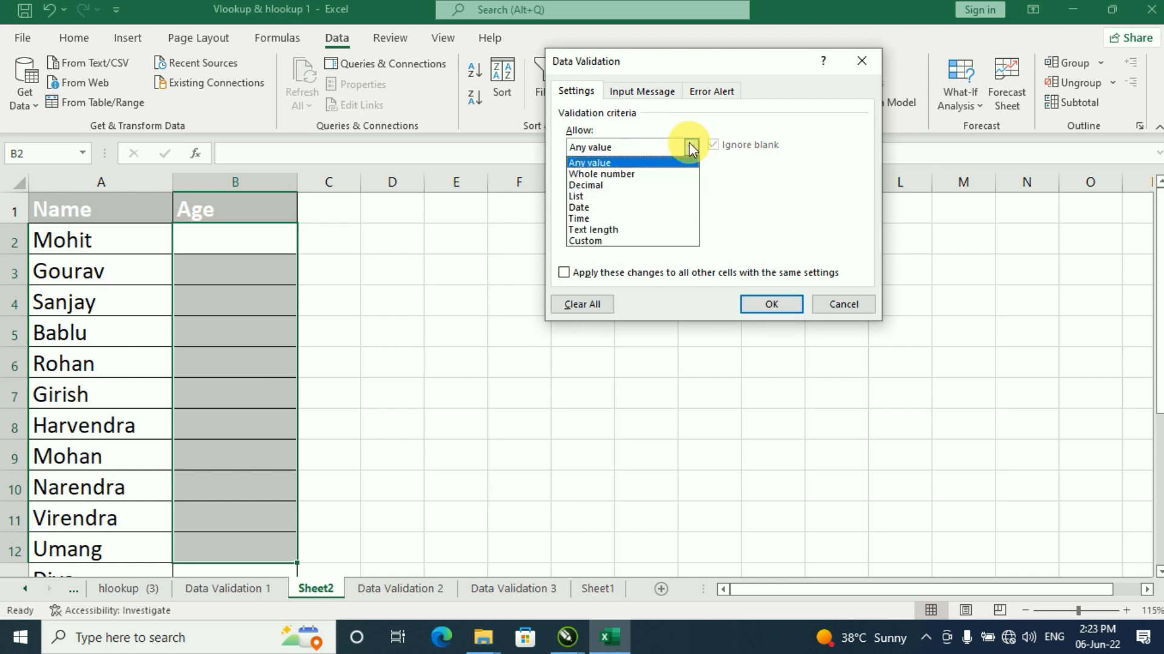
{"action": "left_click", "coordinate": [641, 175]}
{"action": "left_click", "coordinate": [690, 182]}
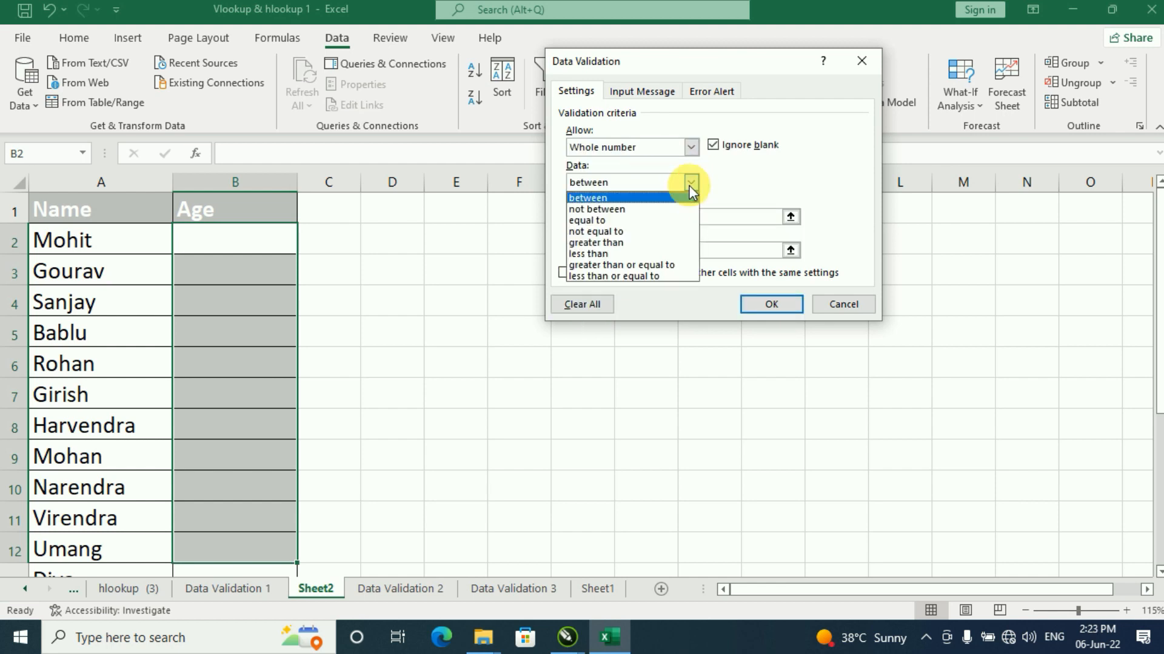
{"action": "left_click", "coordinate": [606, 232]}
{"action": "left_click", "coordinate": [604, 218]}
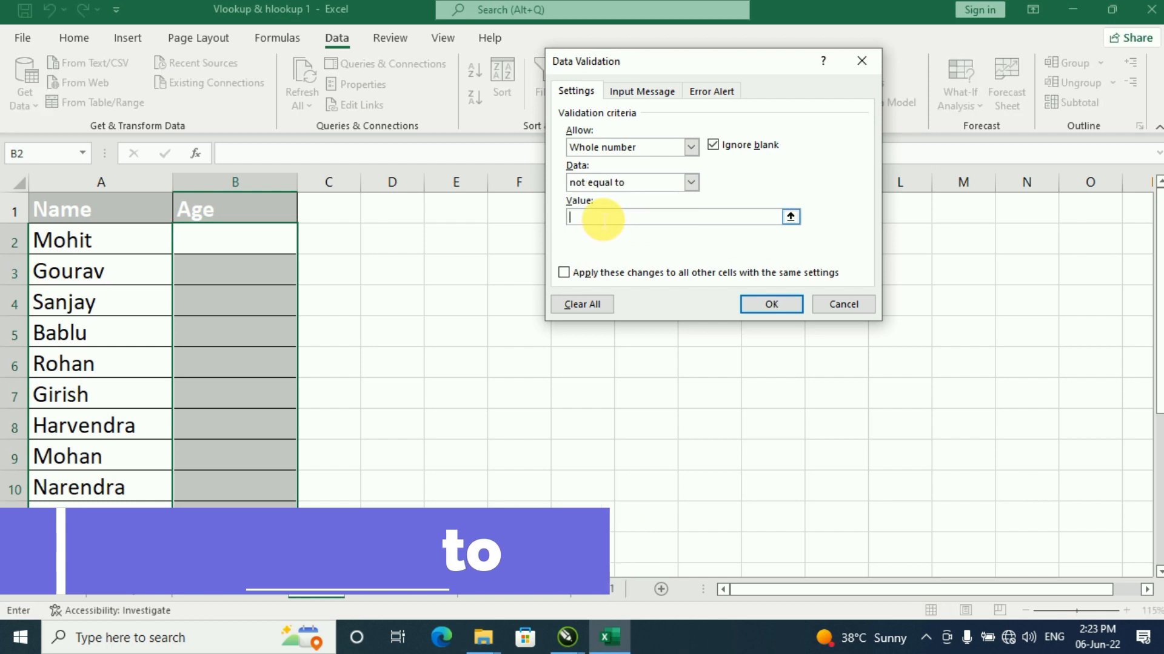
{"action": "type", "text": "25"}
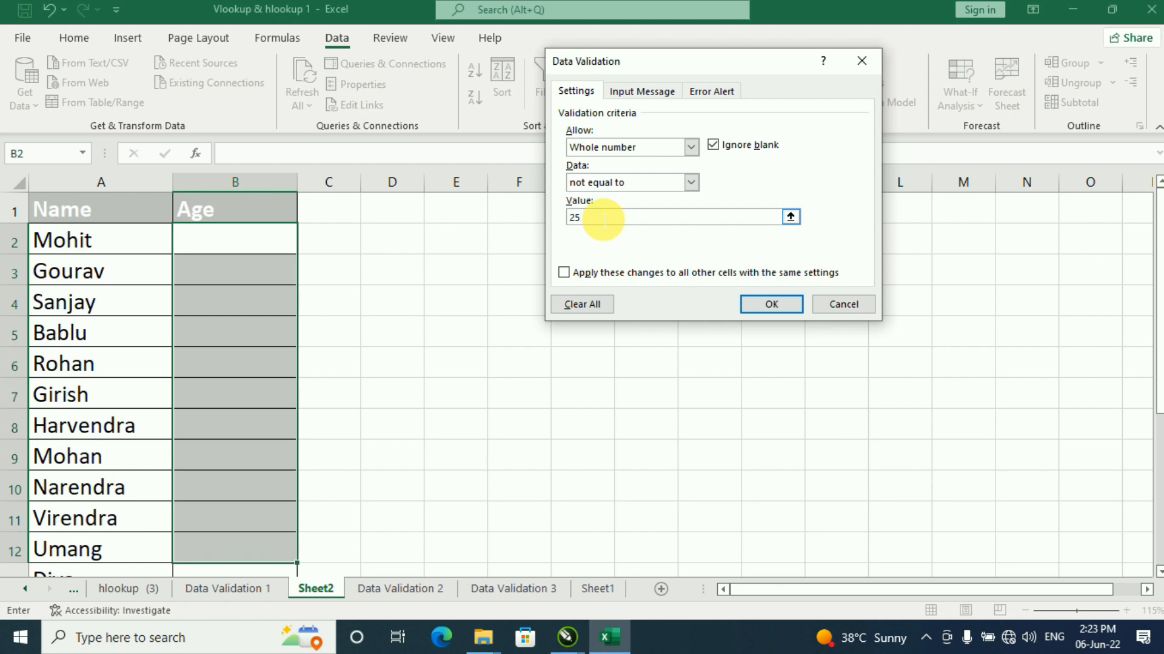
{"action": "left_click", "coordinate": [790, 312]}
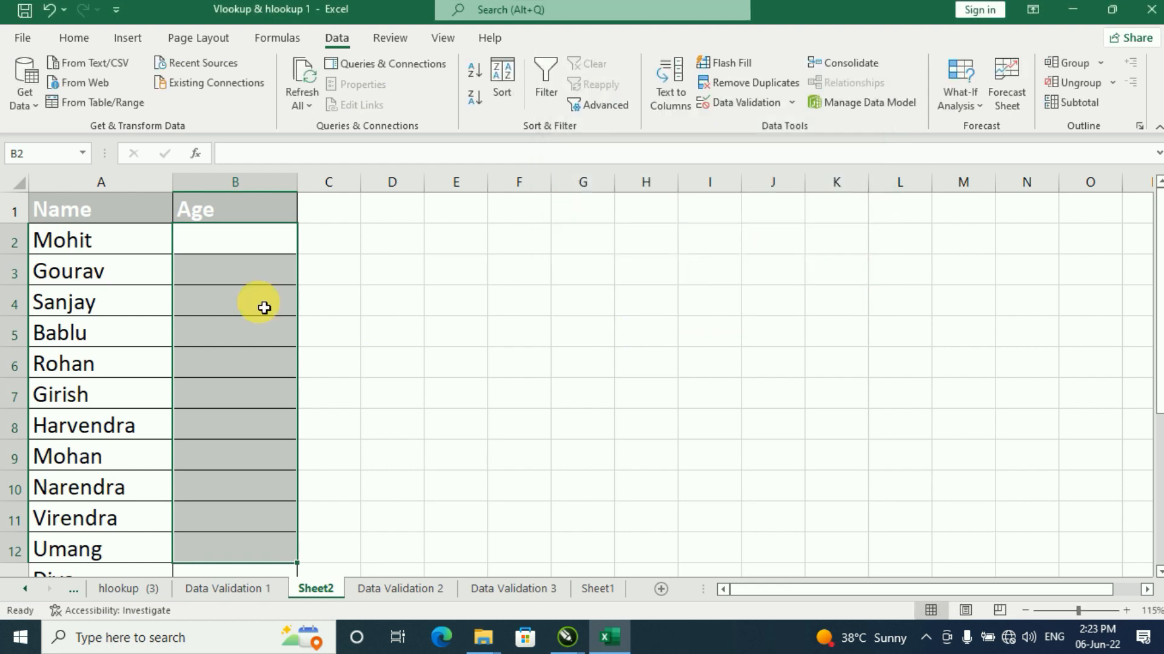
- Try the disallowed age 25 in cell B2, cancel it, and enter 32 instead
{"action": "left_click", "coordinate": [205, 245]}
{"action": "type", "text": "25"}
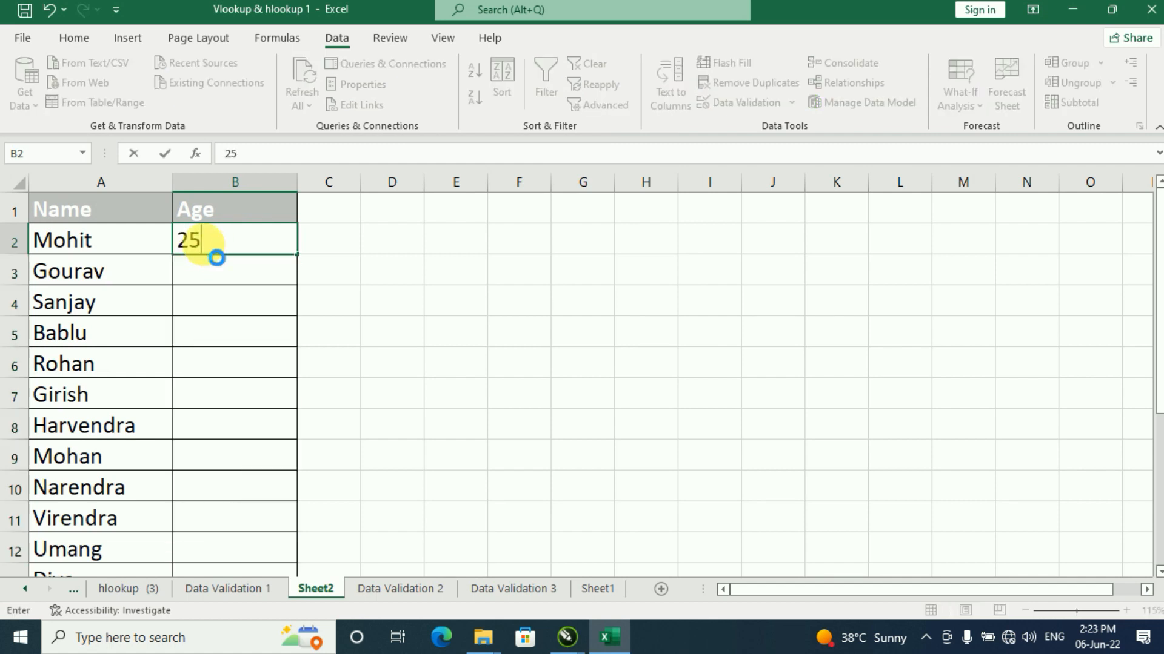
{"action": "key", "text": "Return"}
{"action": "key", "text": "Escape"}
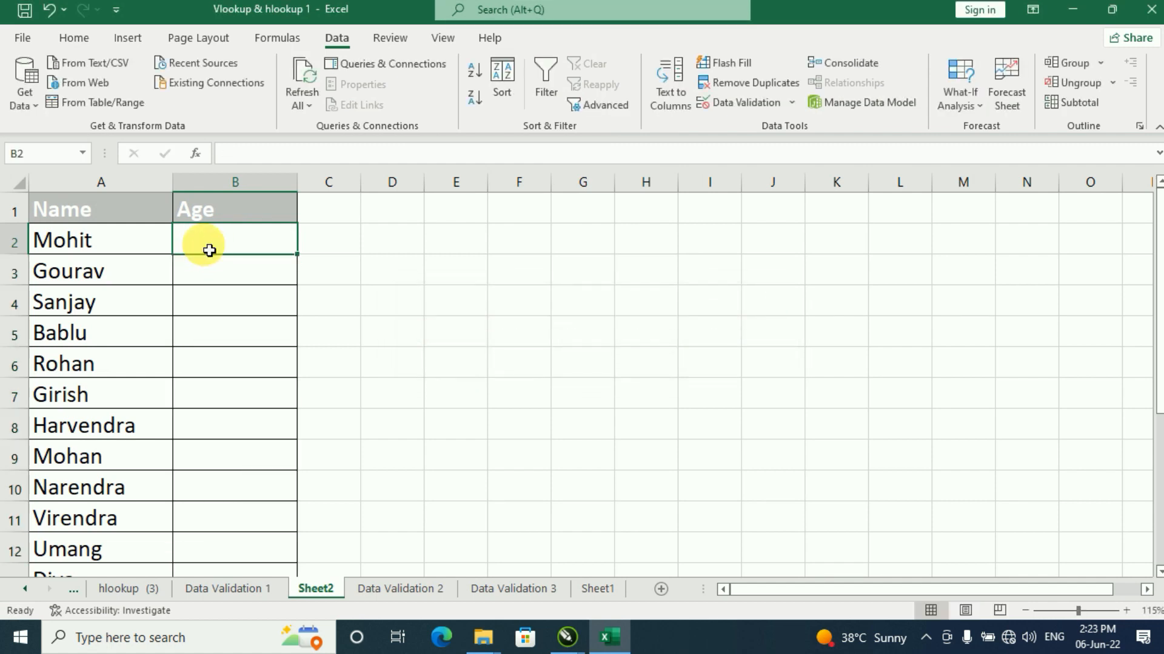
{"action": "type", "text": "32"}
{"action": "key", "text": "Return"}
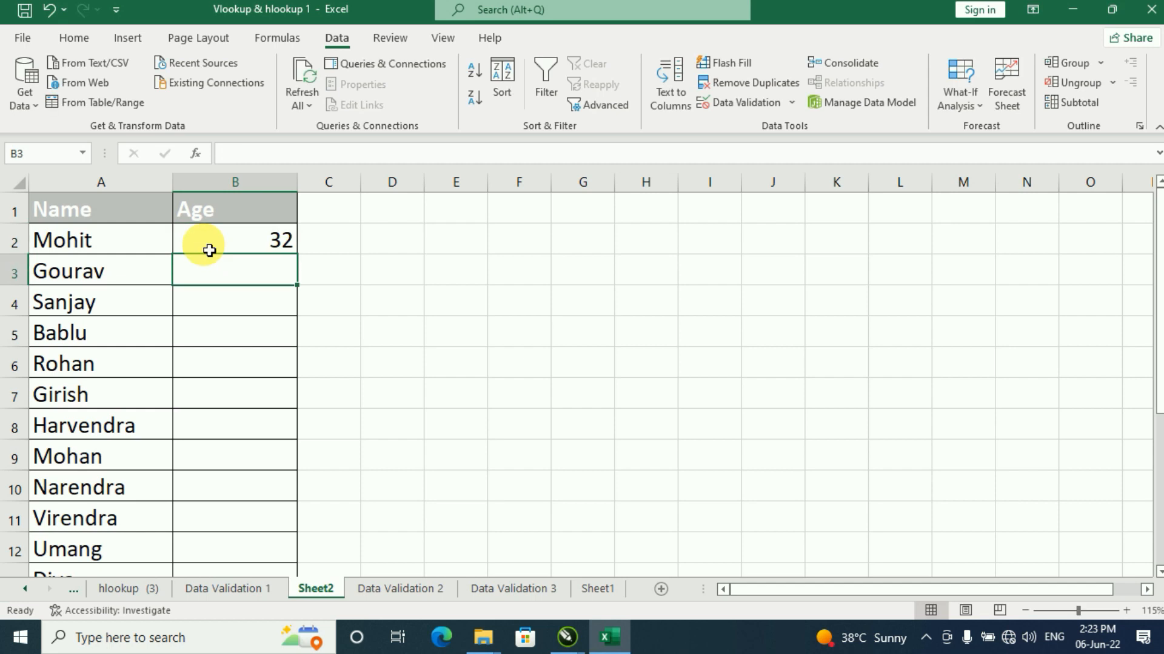
- Enter the permitted age 52 in cell B3, then try the disallowed age 25 in cell B4 and cancel it
{"action": "type", "text": "52"}
{"action": "key", "text": "Return"}
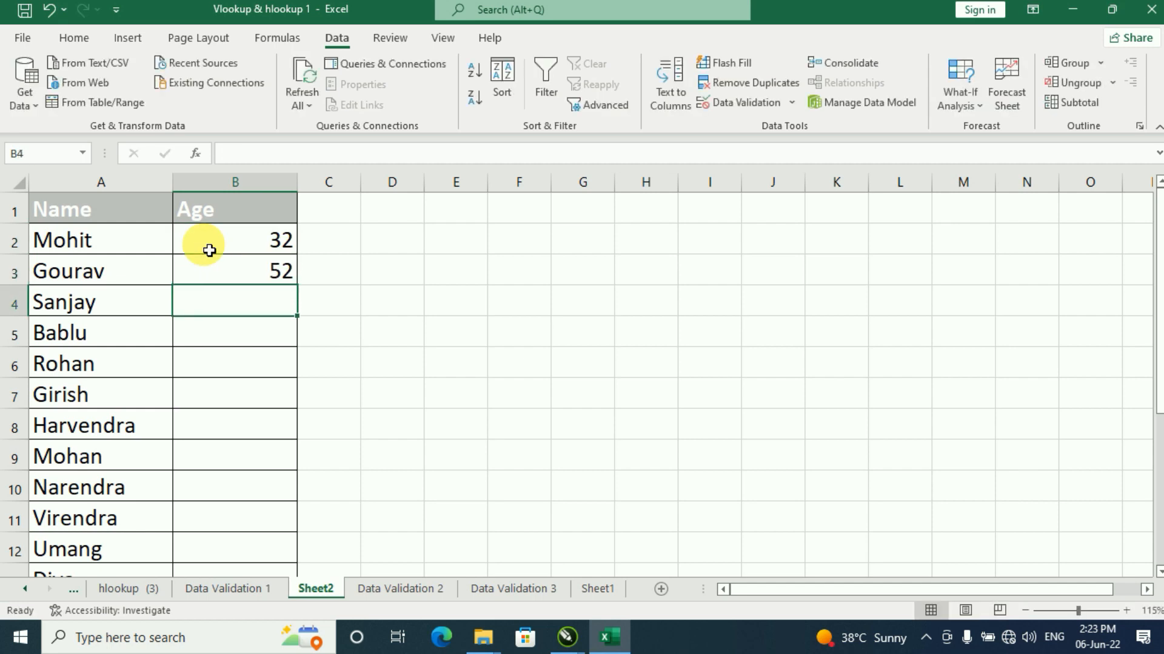
{"action": "type", "text": "25"}
{"action": "key", "text": "Return"}
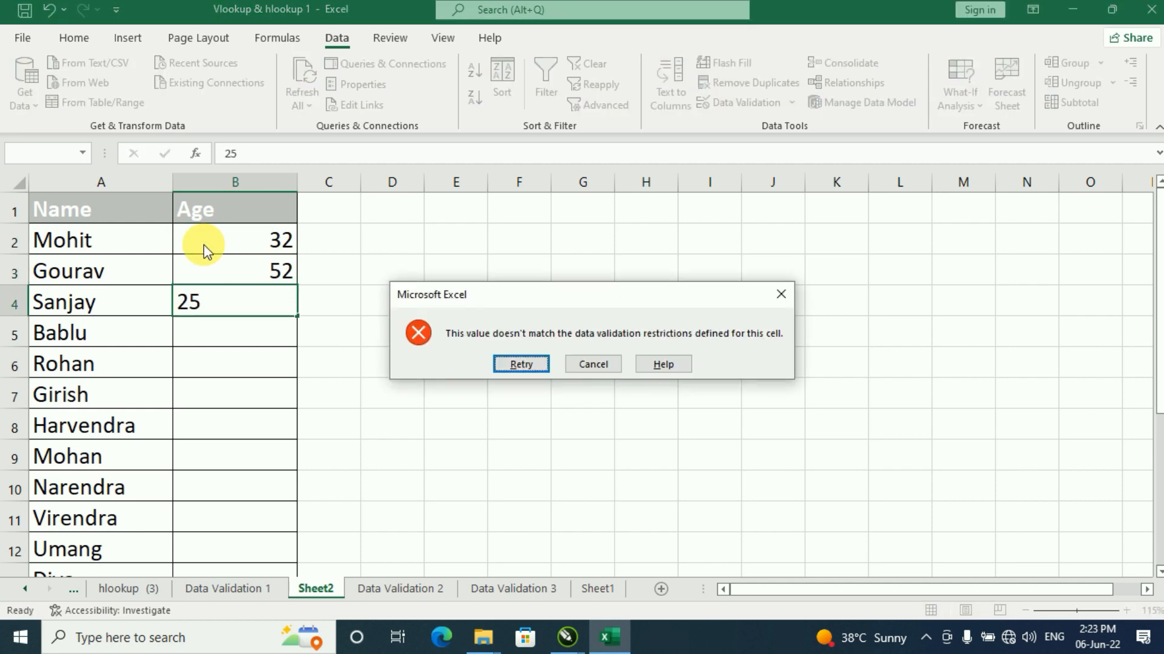
{"action": "key", "text": "Escape"}
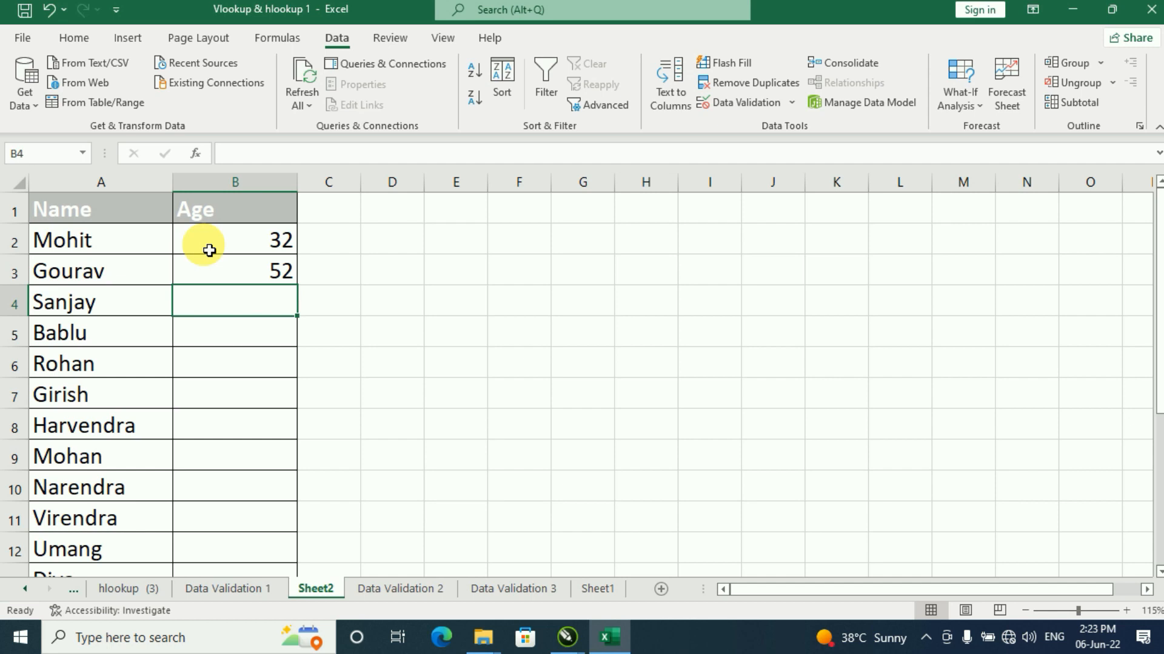
- Delete the test ages below the Age header and clear the validation rule on those cells
{"action": "left_click_drag", "start_coordinate": [203, 242], "coordinate": [286, 557]}
{"action": "key", "text": "Delete"}
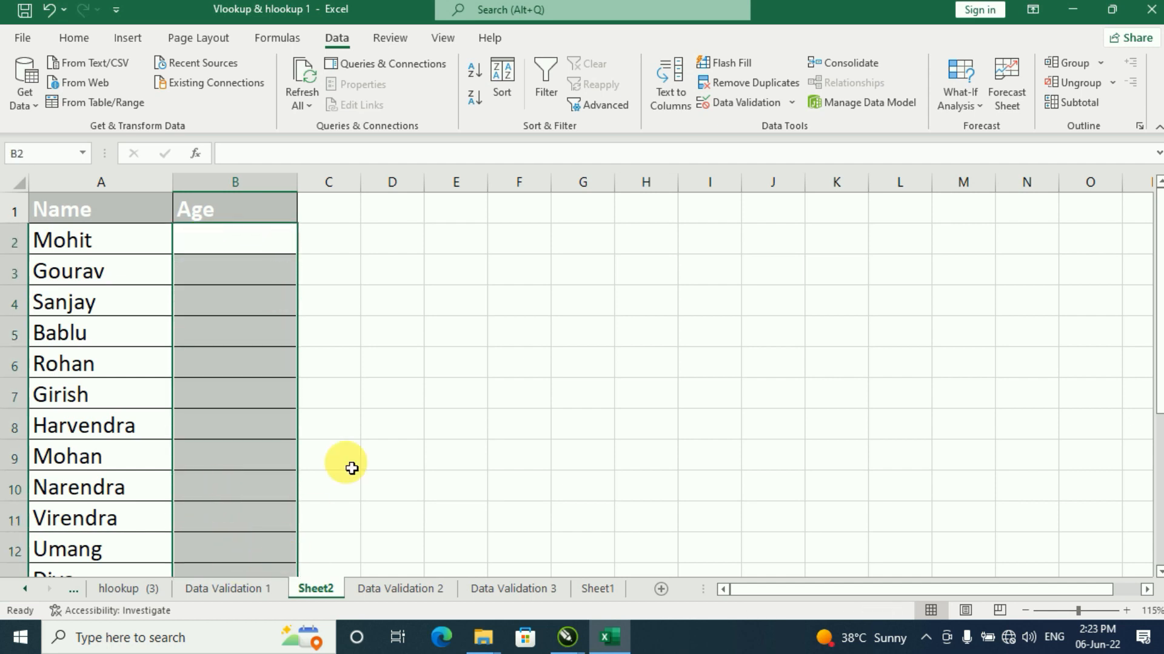
{"action": "left_click", "coordinate": [791, 103]}
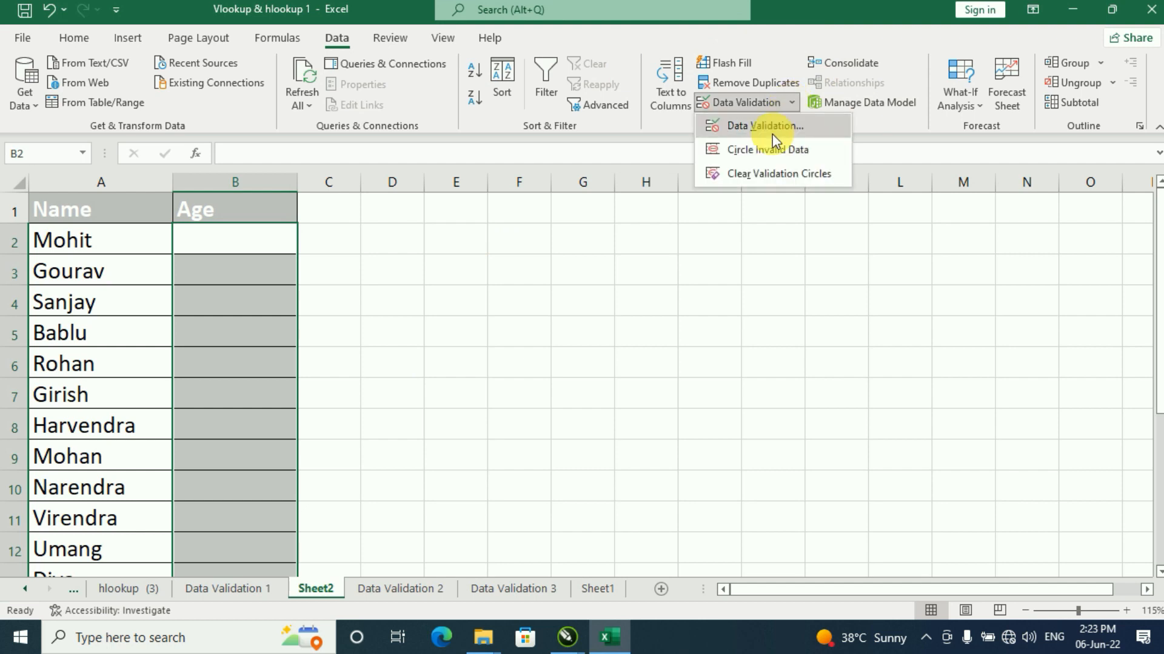
{"action": "left_click", "coordinate": [772, 128]}
{"action": "left_click", "coordinate": [540, 367]}
{"action": "left_click", "coordinate": [581, 304]}
- Set the data validation on the selected Age cells to allow only whole numbers greater than 25
{"action": "left_click", "coordinate": [691, 147]}
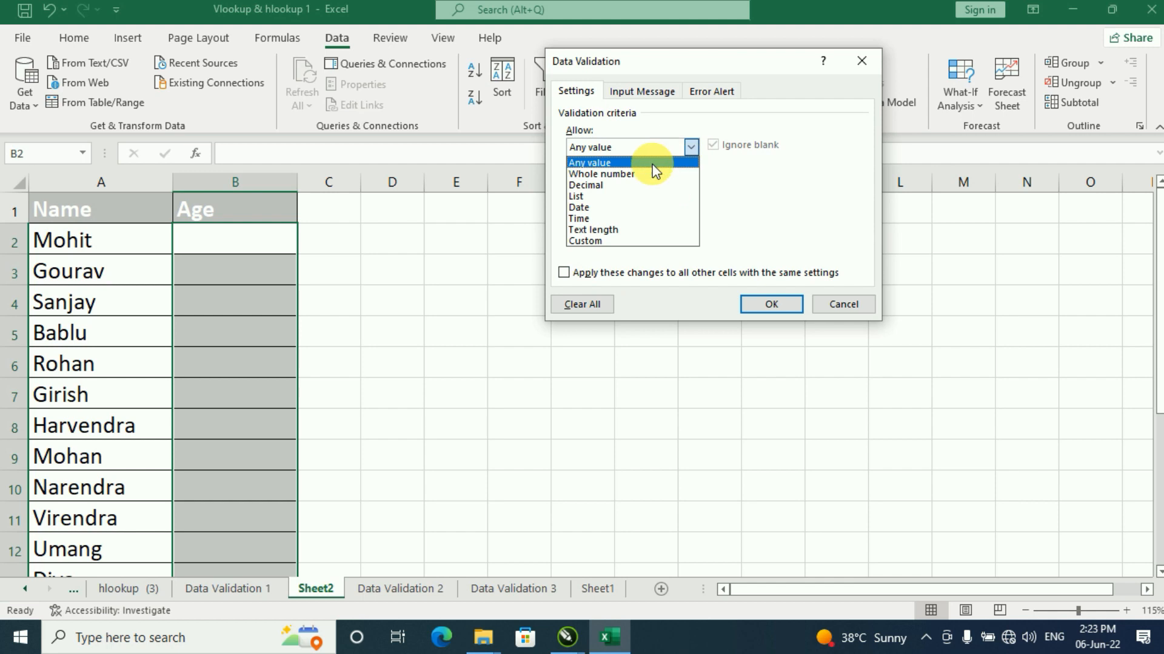
{"action": "left_click", "coordinate": [600, 174]}
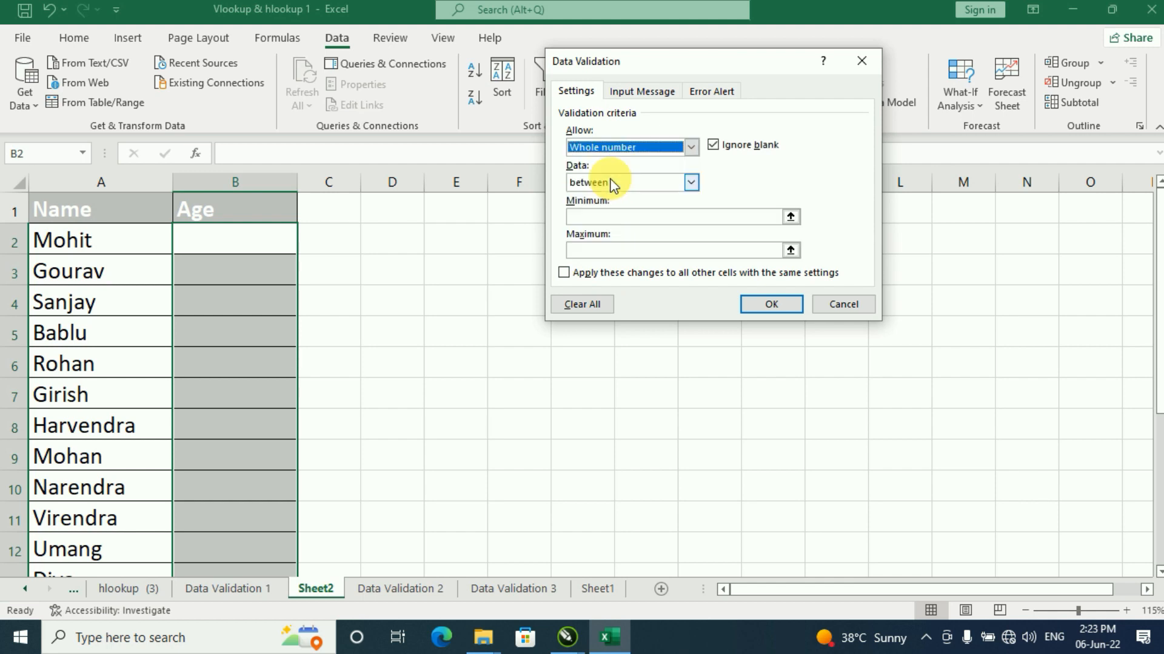
{"action": "left_click", "coordinate": [690, 183]}
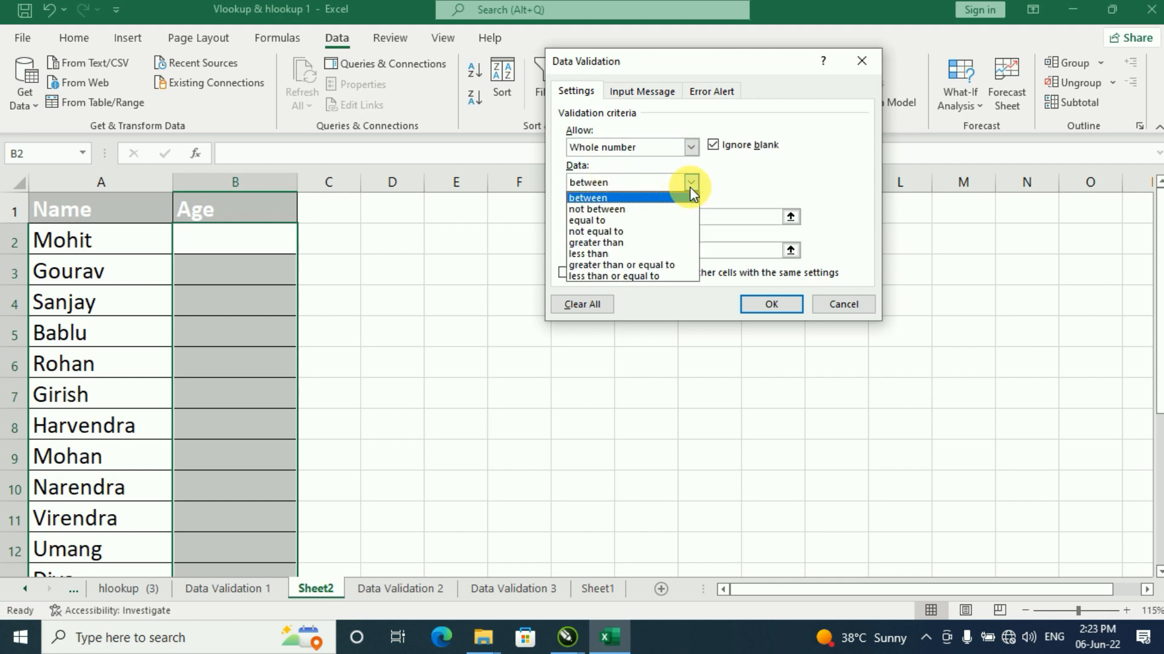
{"action": "left_click", "coordinate": [579, 243]}
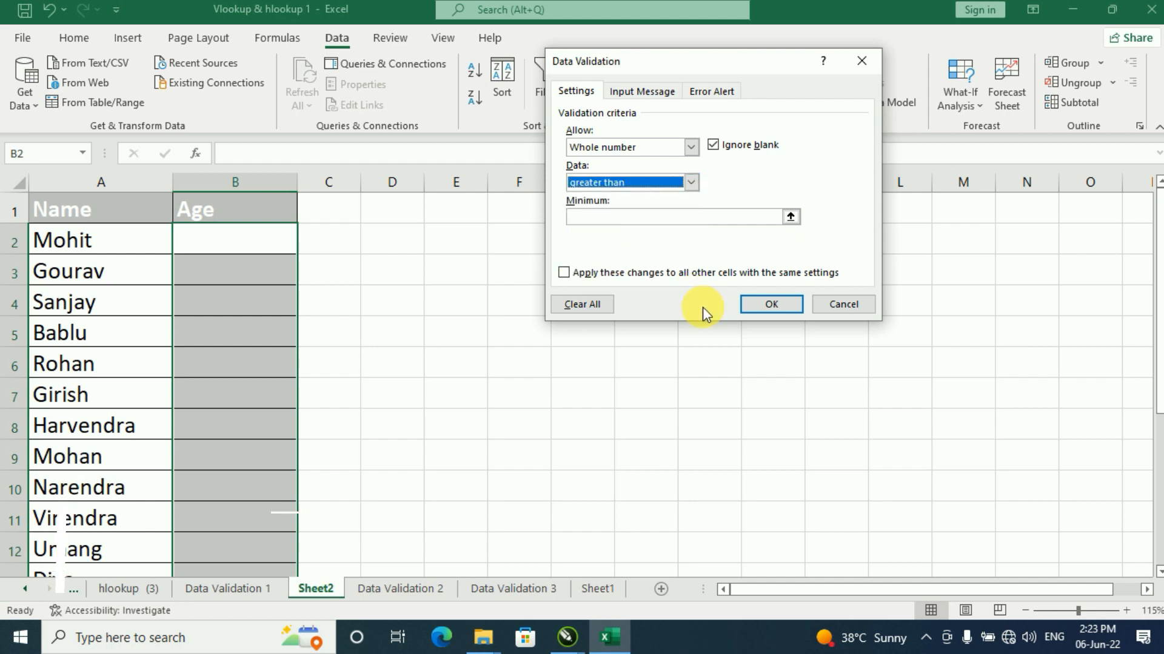
{"action": "left_click", "coordinate": [609, 224]}
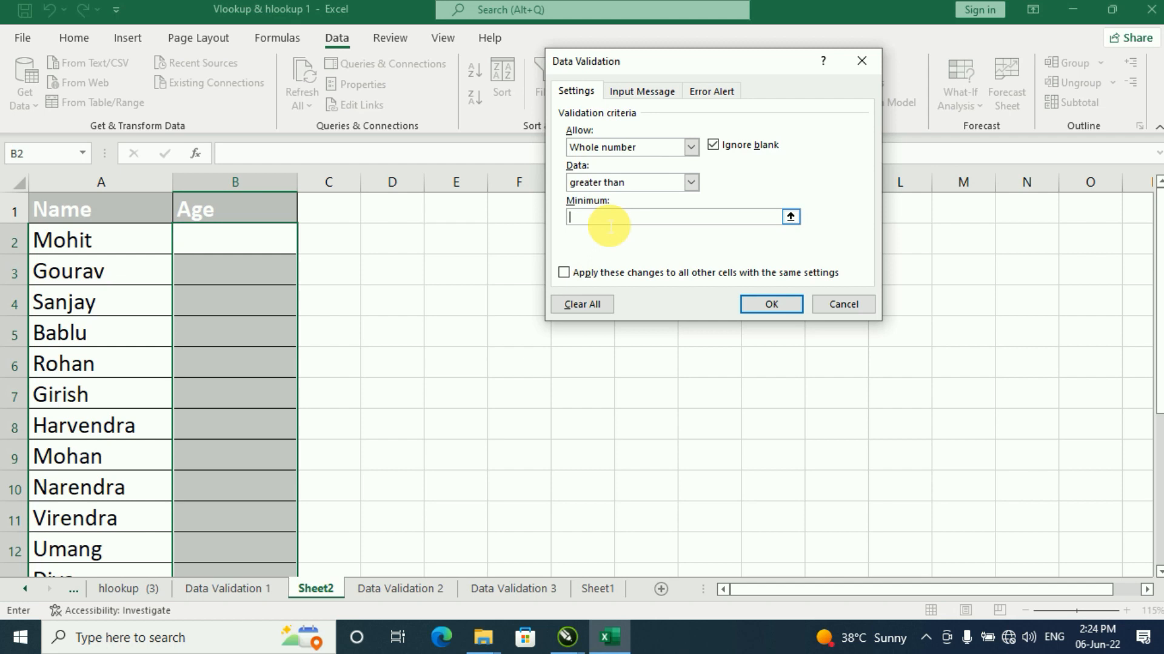
{"action": "type", "text": "25"}
{"action": "key", "text": "Return"}
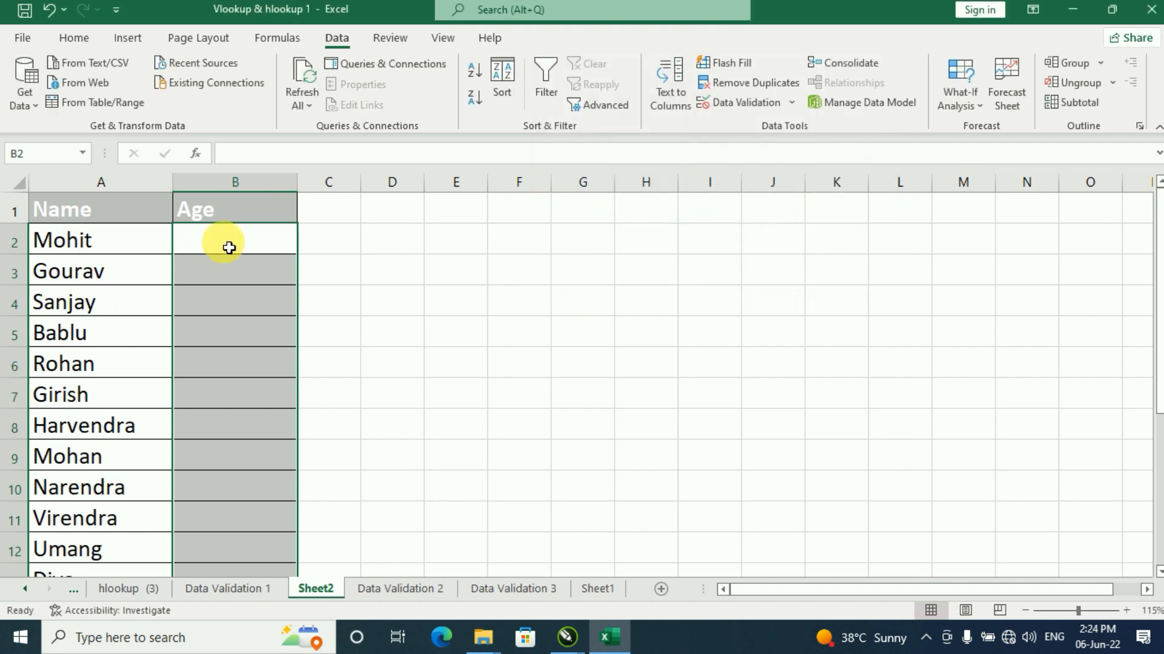
- Enter the permitted ages 26, 35 and 41 in cells B2 to B4
{"action": "left_click", "coordinate": [283, 247]}
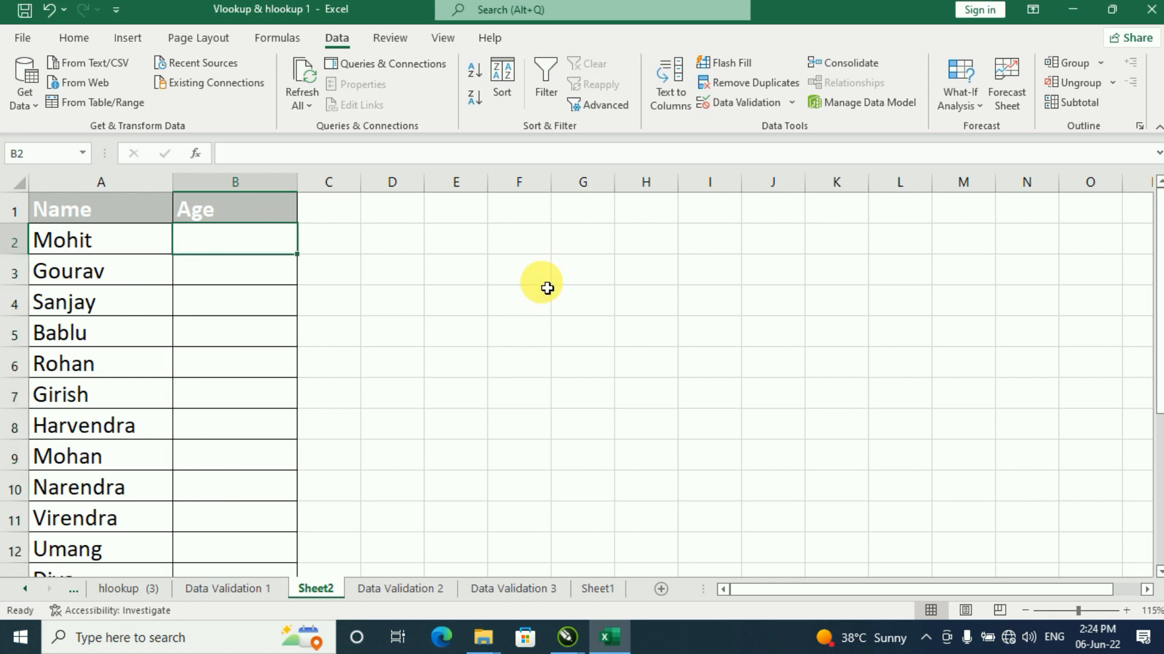
{"action": "type", "text": "26"}
{"action": "key", "text": "Return"}
{"action": "type", "text": "35"}
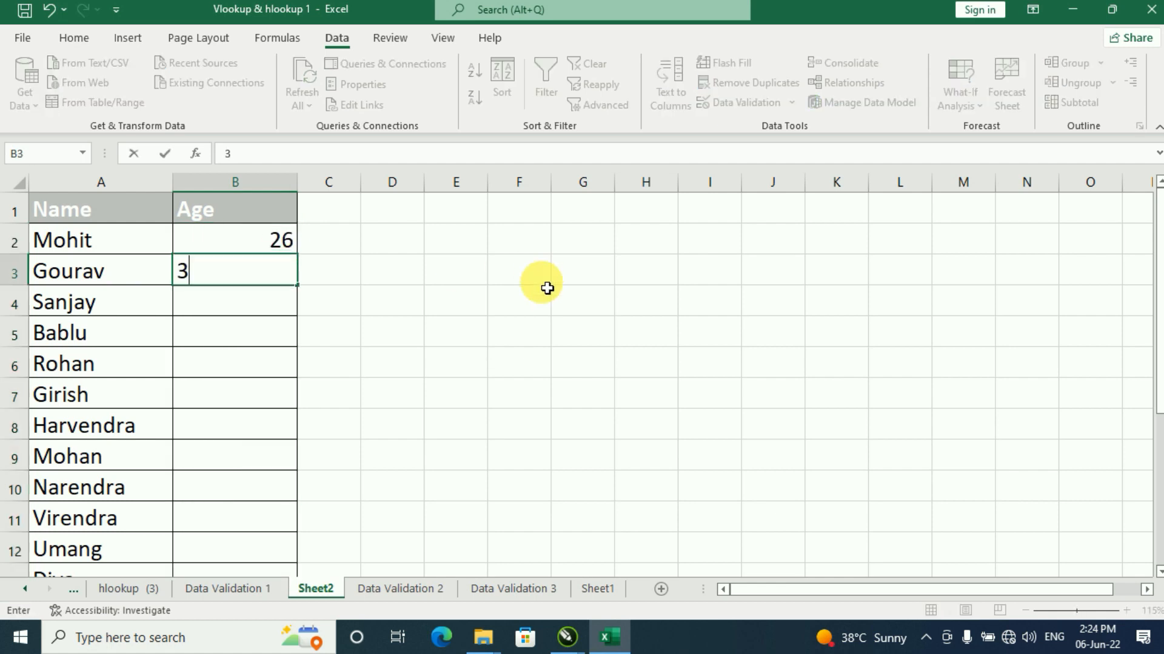
{"action": "key", "text": "Return"}
{"action": "type", "text": "41"}
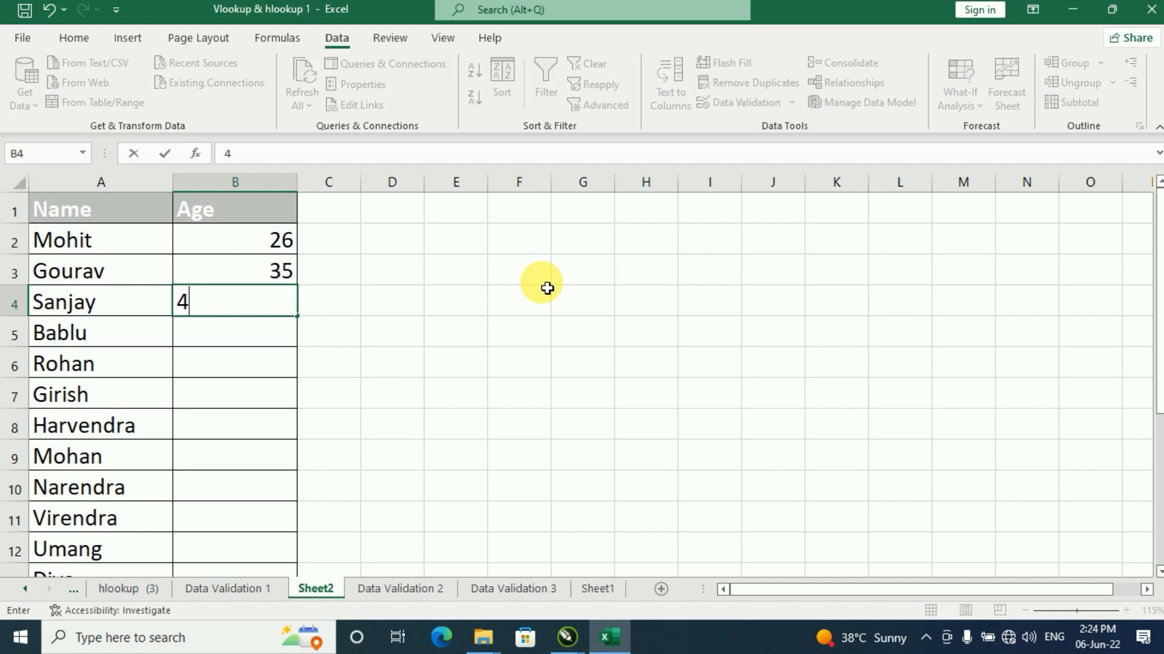
{"action": "key", "text": "Return"}
- Try the disallowed age 22 in cell B5, cancel it, and enter 78 in B5 and 82 in B6
{"action": "type", "text": "22"}
{"action": "key", "text": "Return"}
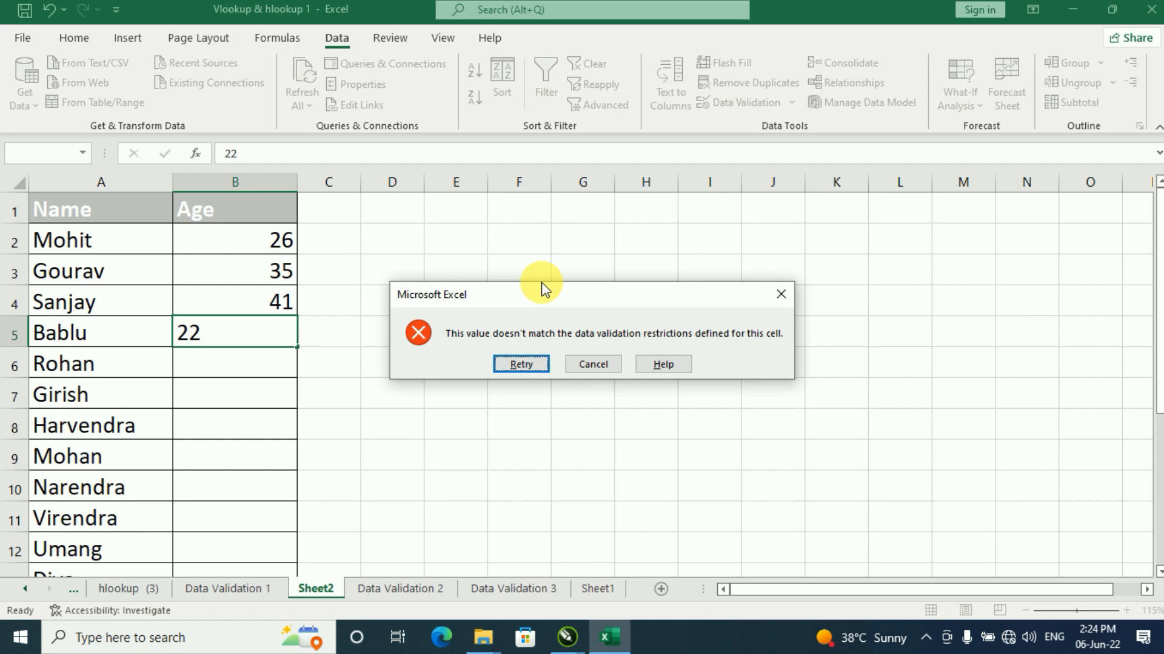
{"action": "key", "text": "Escape"}
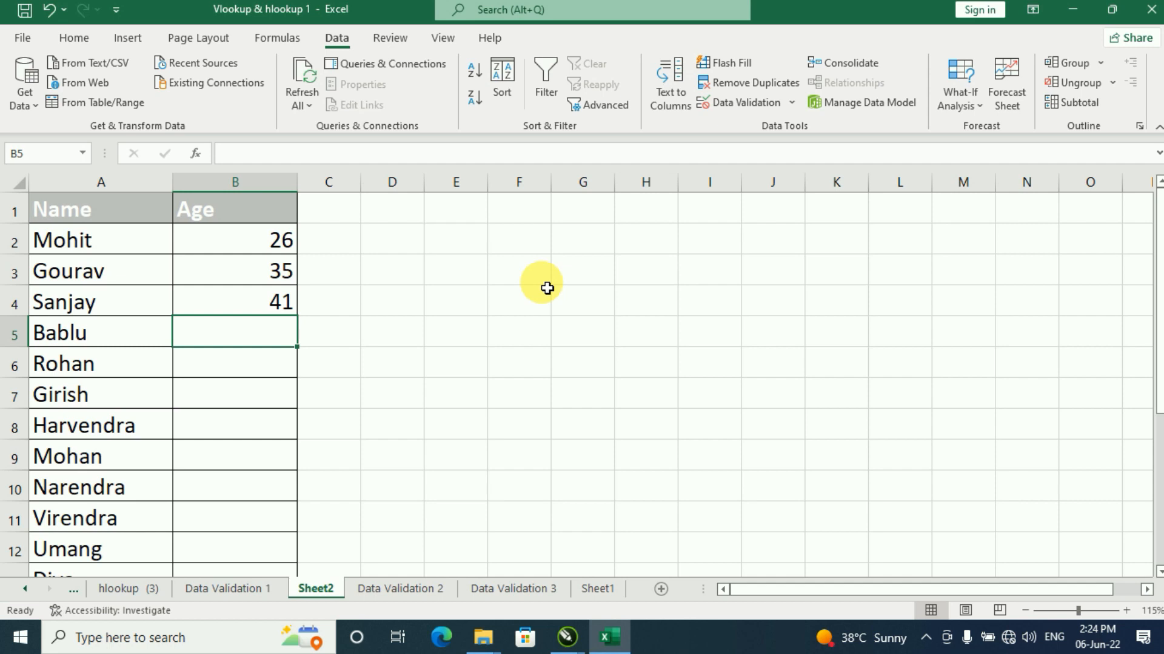
{"action": "type", "text": "78"}
{"action": "key", "text": "Return"}
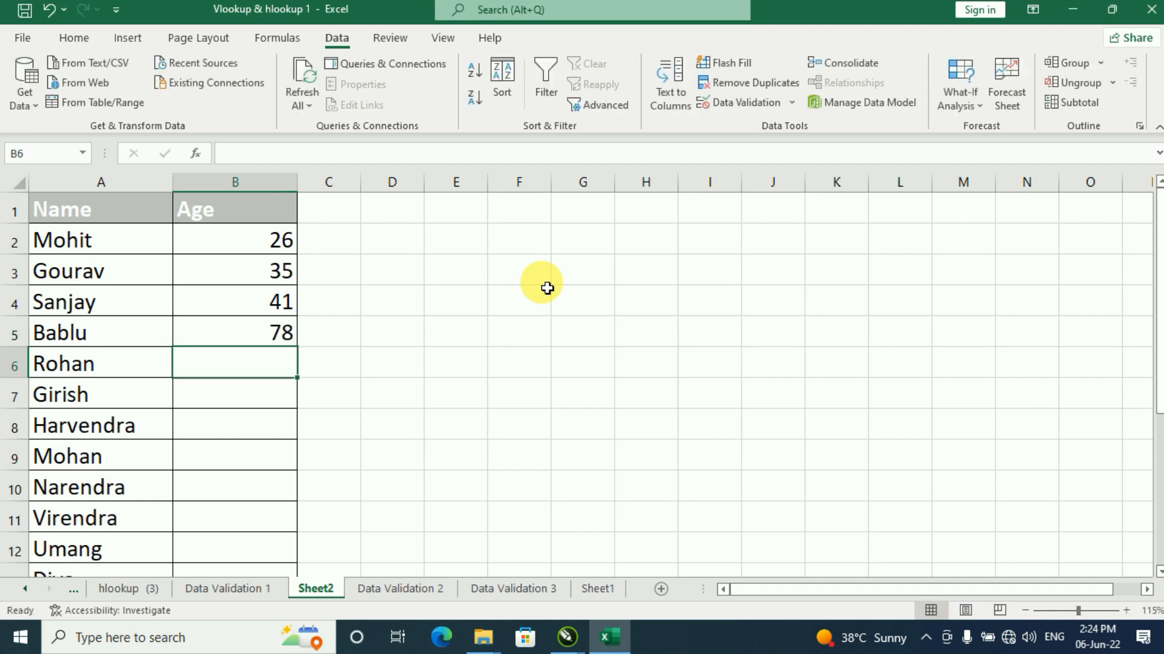
{"action": "type", "text": "82"}
{"action": "key", "text": "Return"}
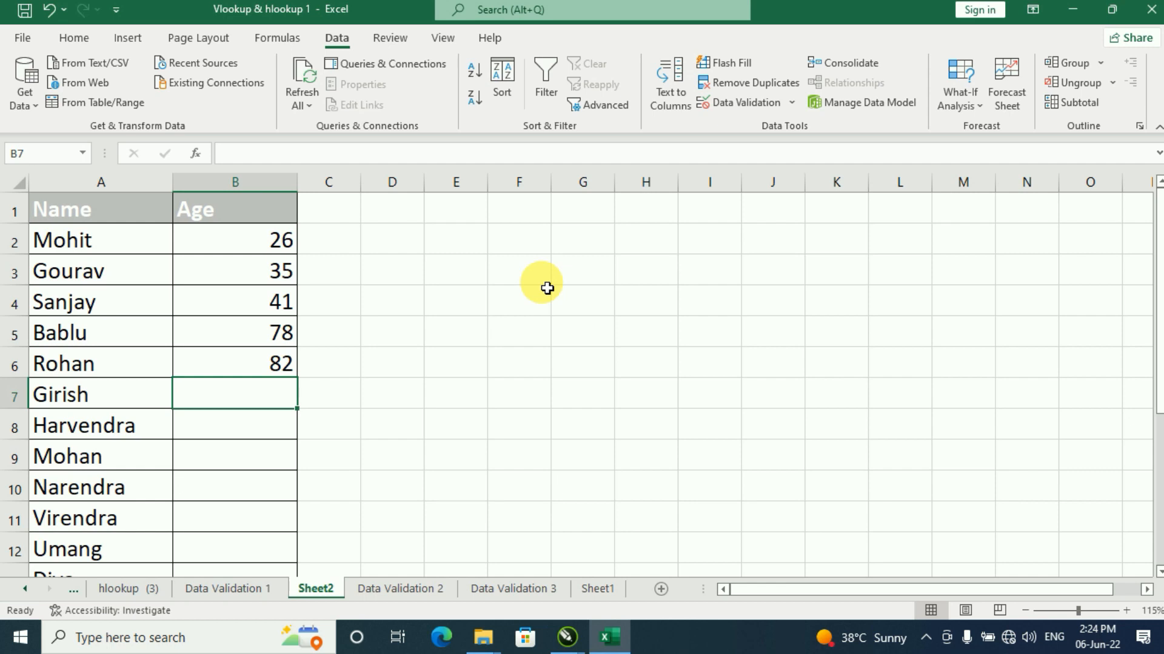
- Delete the ages from cell B2 downward and clear the greater than 25 validation rule
{"action": "left_click_drag", "start_coordinate": [238, 241], "coordinate": [252, 575]}
{"action": "key", "text": "Delete"}
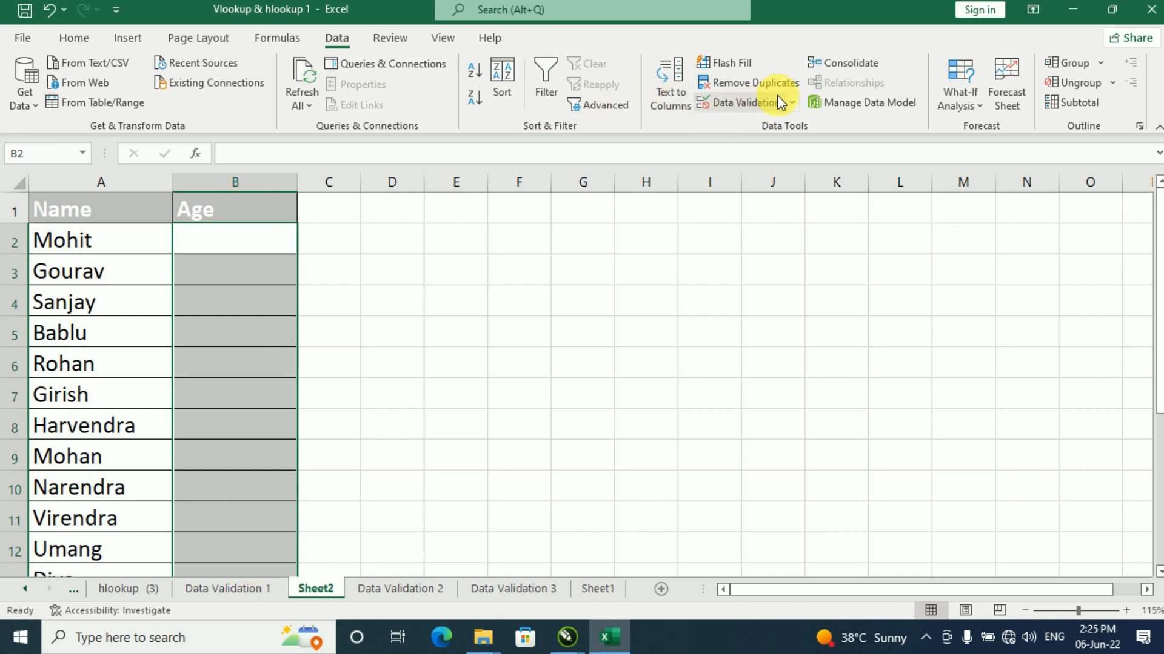
{"action": "left_click", "coordinate": [790, 104]}
{"action": "left_click", "coordinate": [779, 120]}
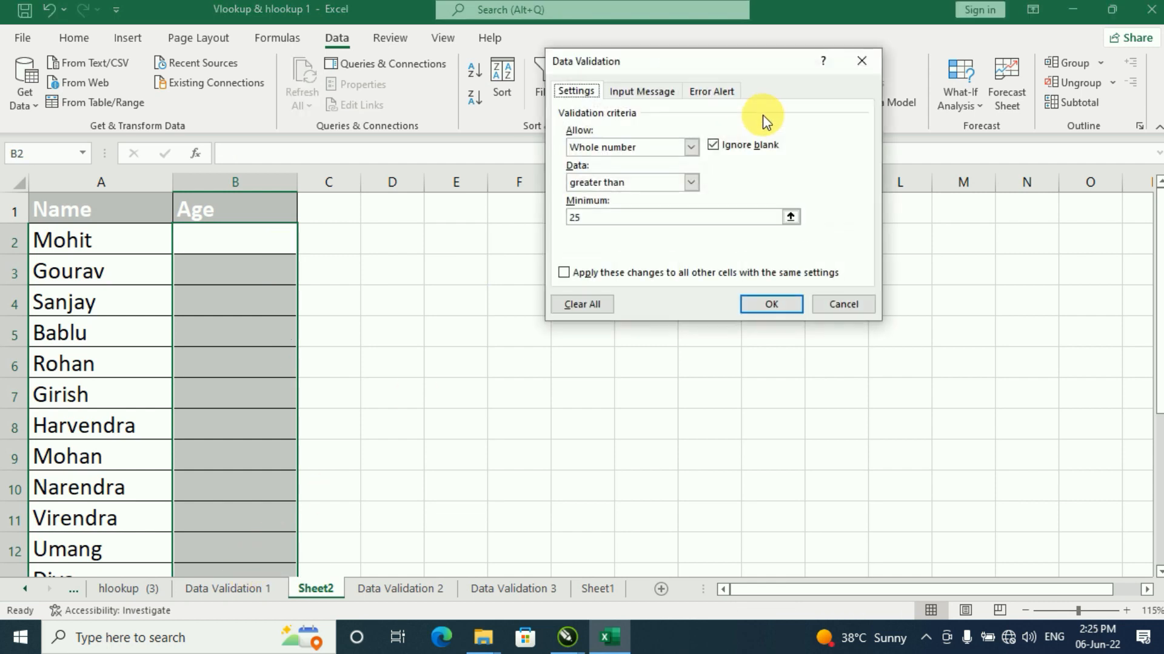
{"action": "left_click", "coordinate": [581, 303]}
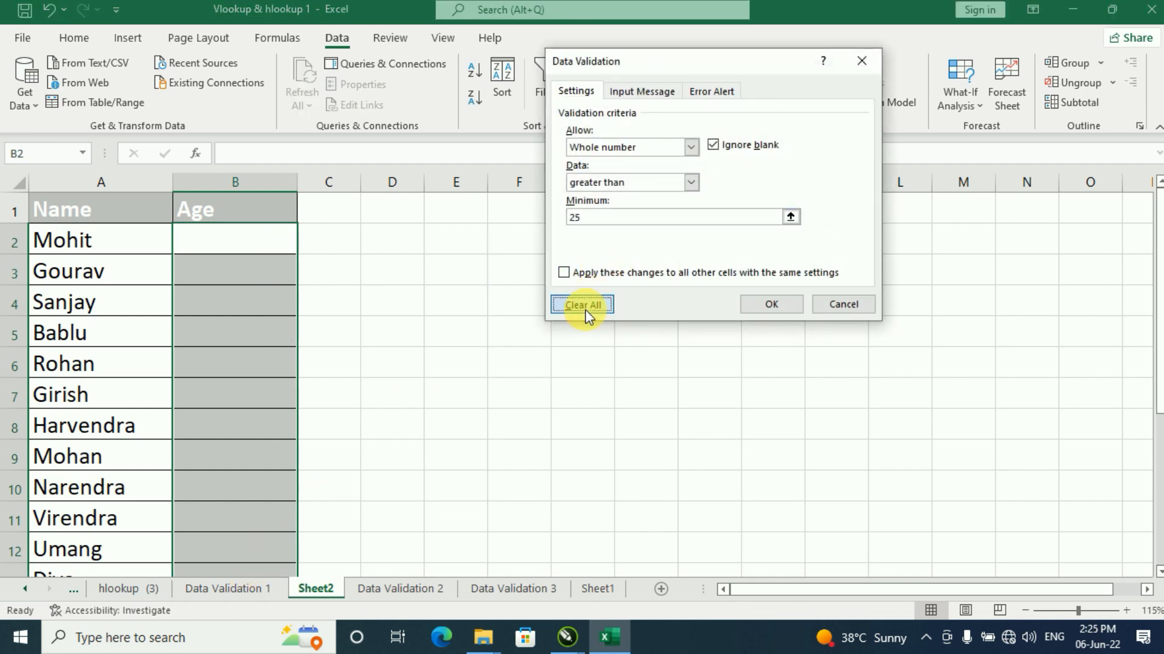
- Set the data validation on the selected Age cells to allow only whole numbers less than 25
{"action": "left_click", "coordinate": [691, 149]}
{"action": "left_click", "coordinate": [630, 174]}
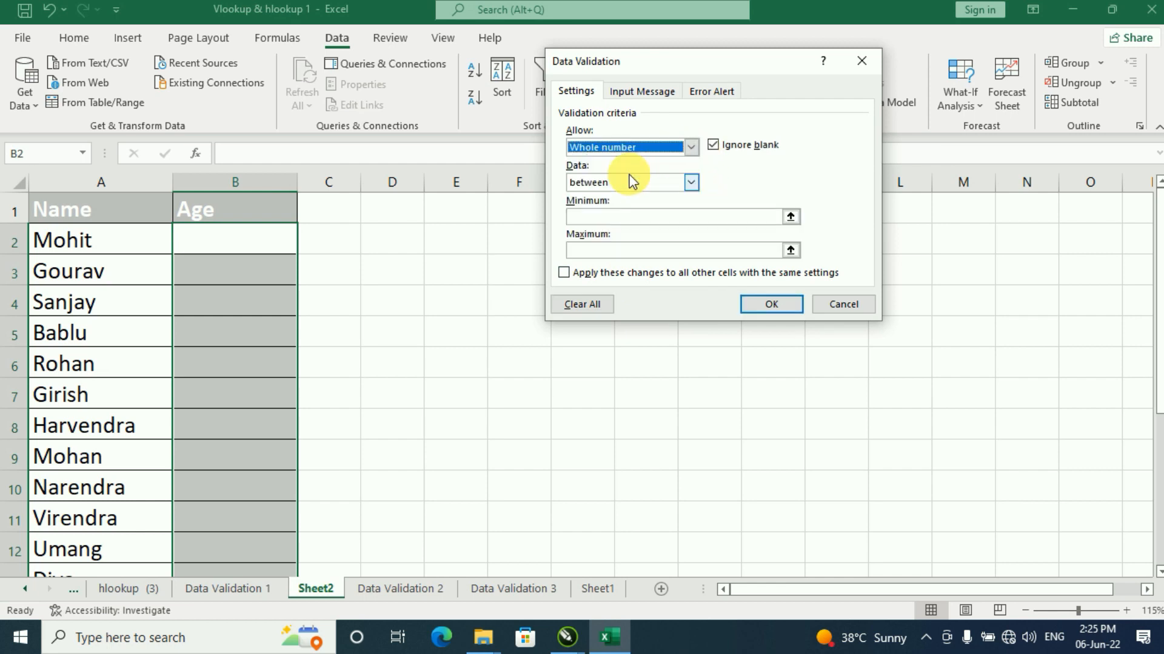
{"action": "left_click", "coordinate": [691, 183]}
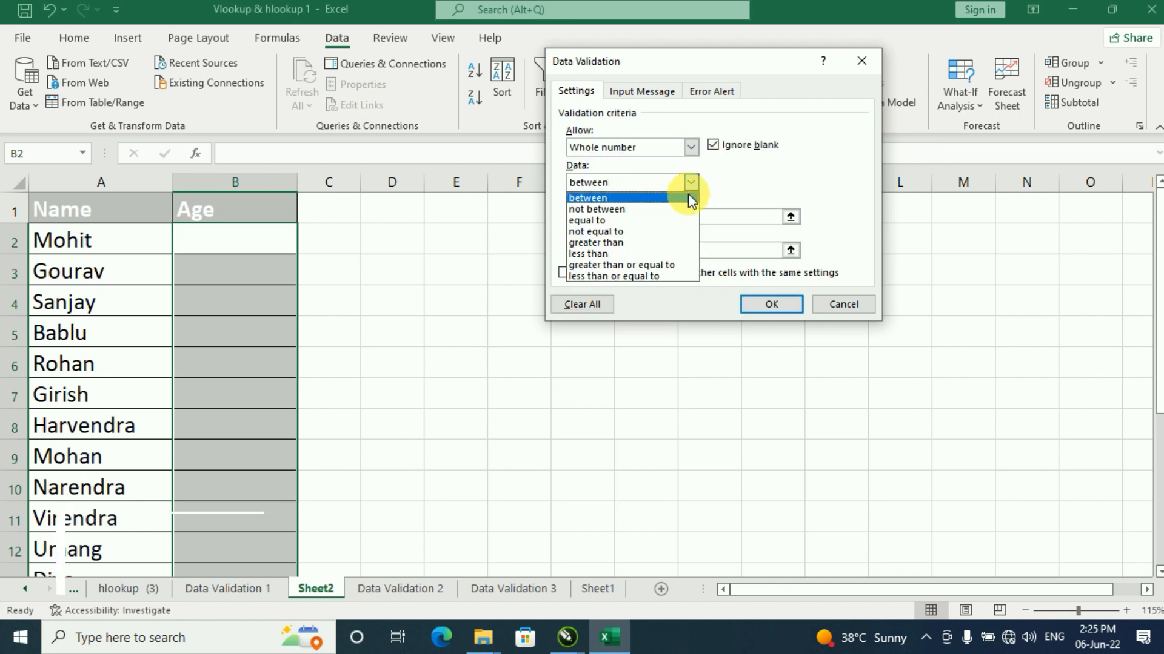
{"action": "left_click", "coordinate": [597, 256]}
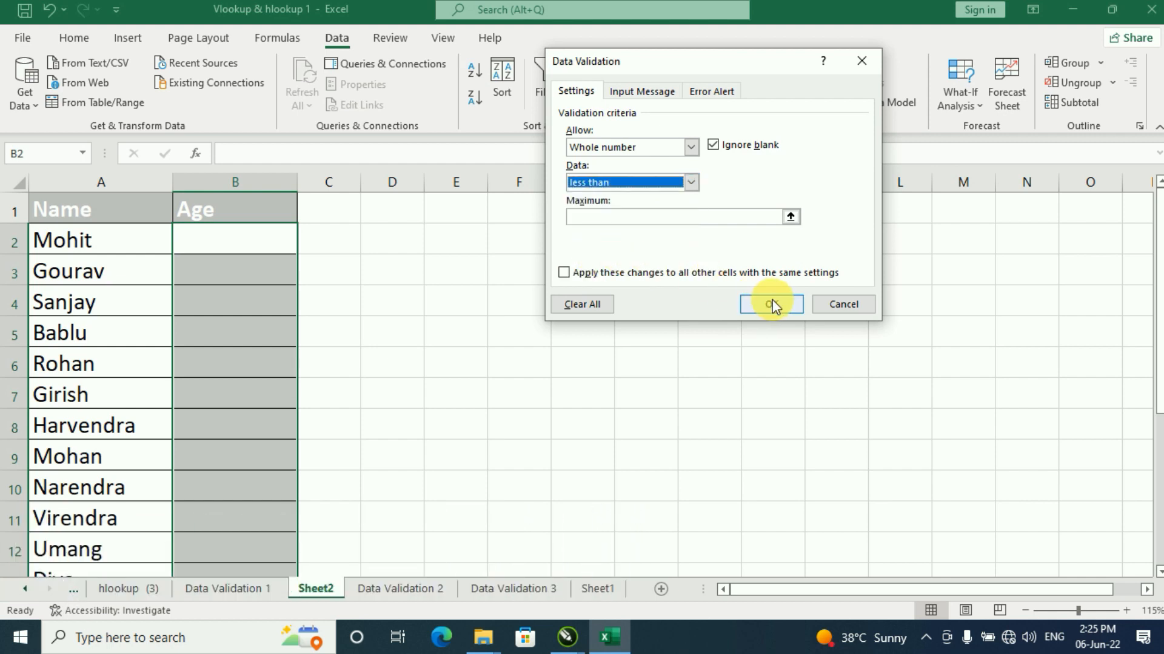
{"action": "left_click", "coordinate": [610, 219]}
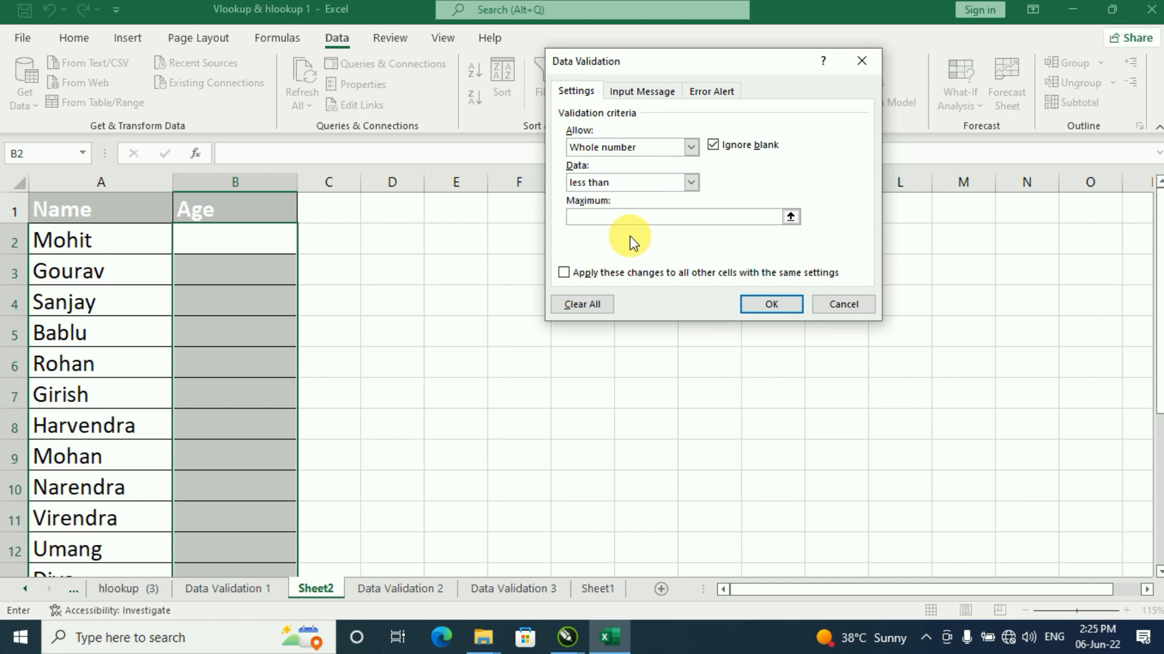
{"action": "type", "text": "25"}
{"action": "key", "text": "Return"}
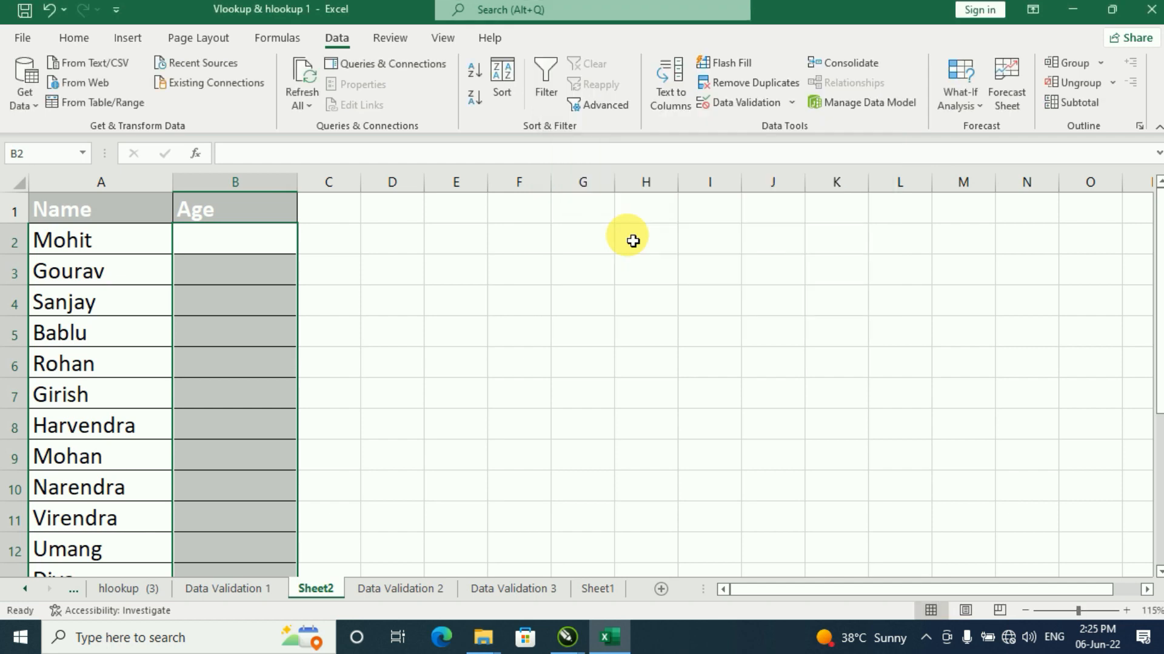
- Try the disallowed age 56 in cell B2, cancel it, and enter 21 instead
{"action": "type", "text": "56"}
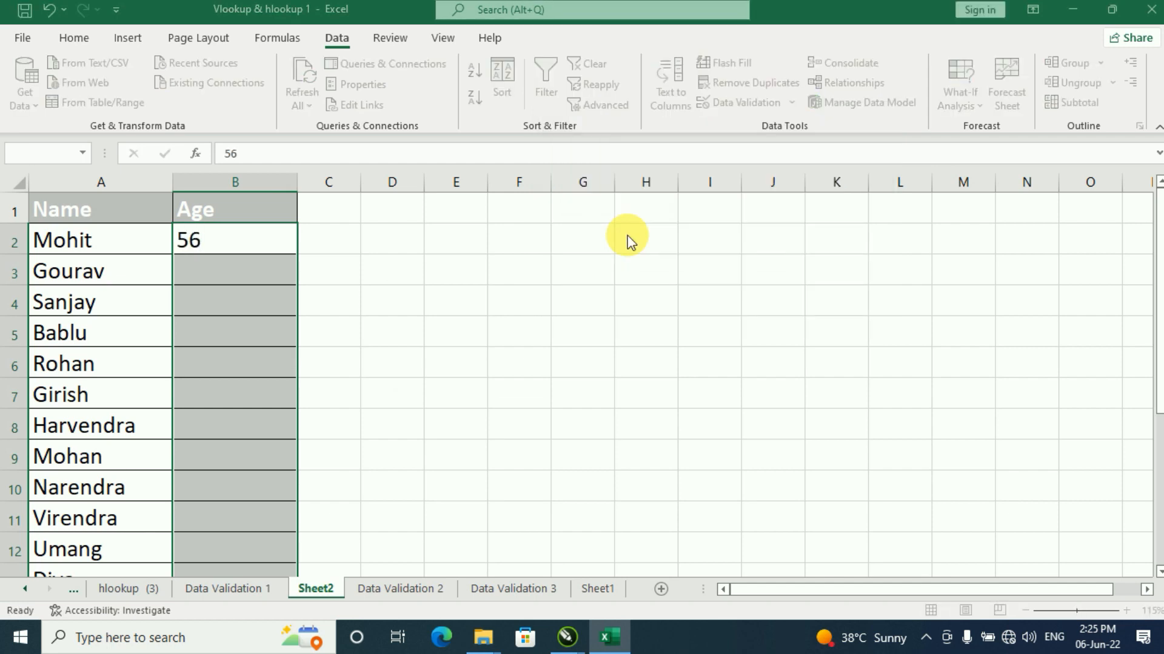
{"action": "key", "text": "Return"}
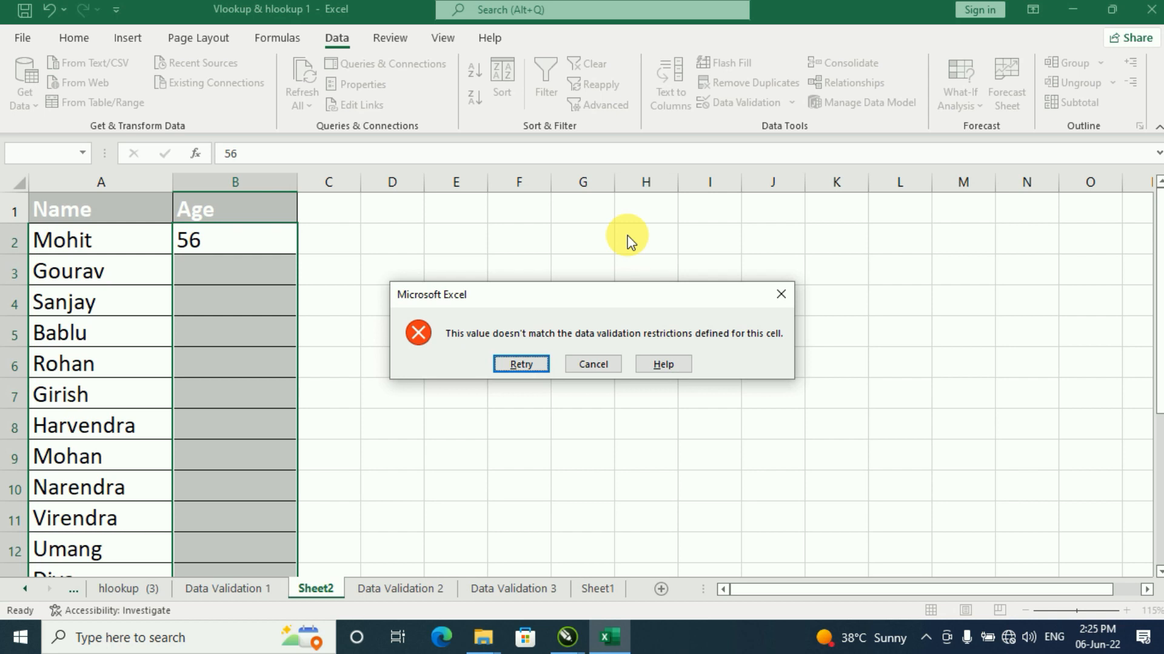
{"action": "key", "text": "Escape"}
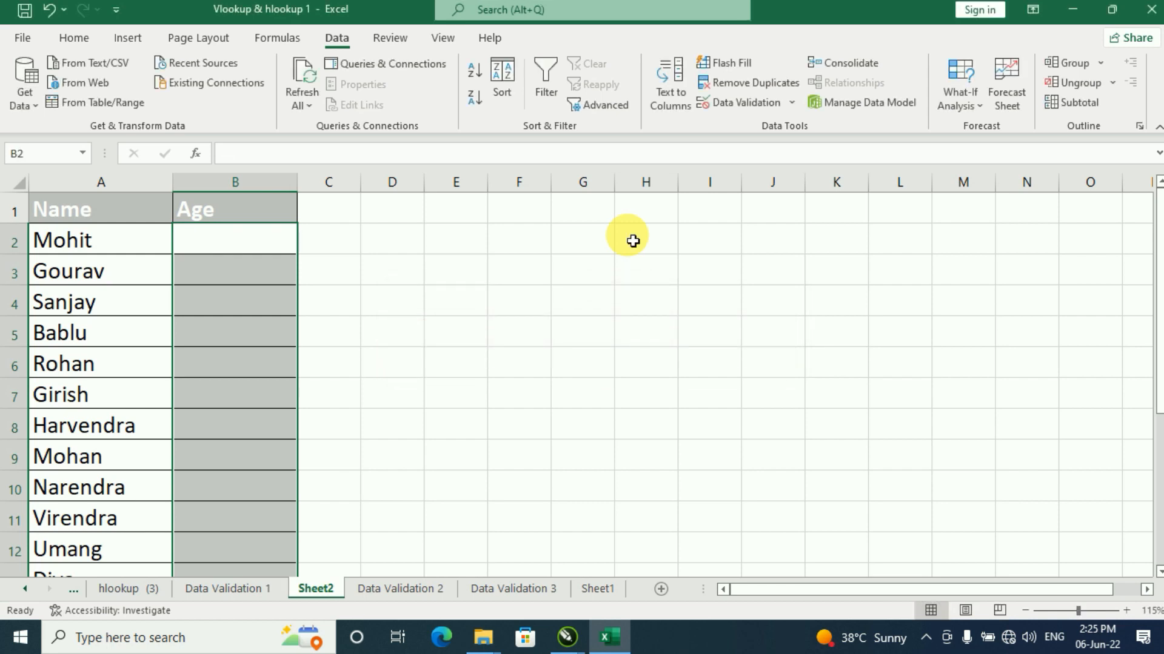
{"action": "type", "text": "21"}
{"action": "key", "text": "Return"}
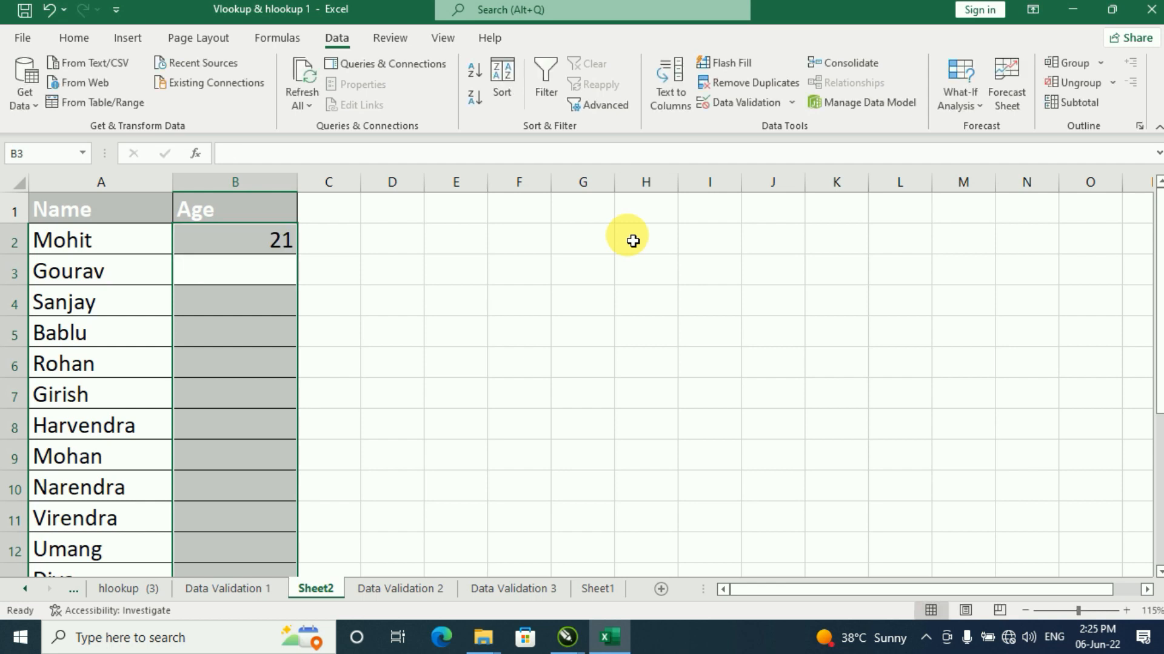
- Try the disallowed age 25 in cell B3, cancel it, and enter 23 instead
{"action": "type", "text": "25"}
{"action": "key", "text": "Return"}
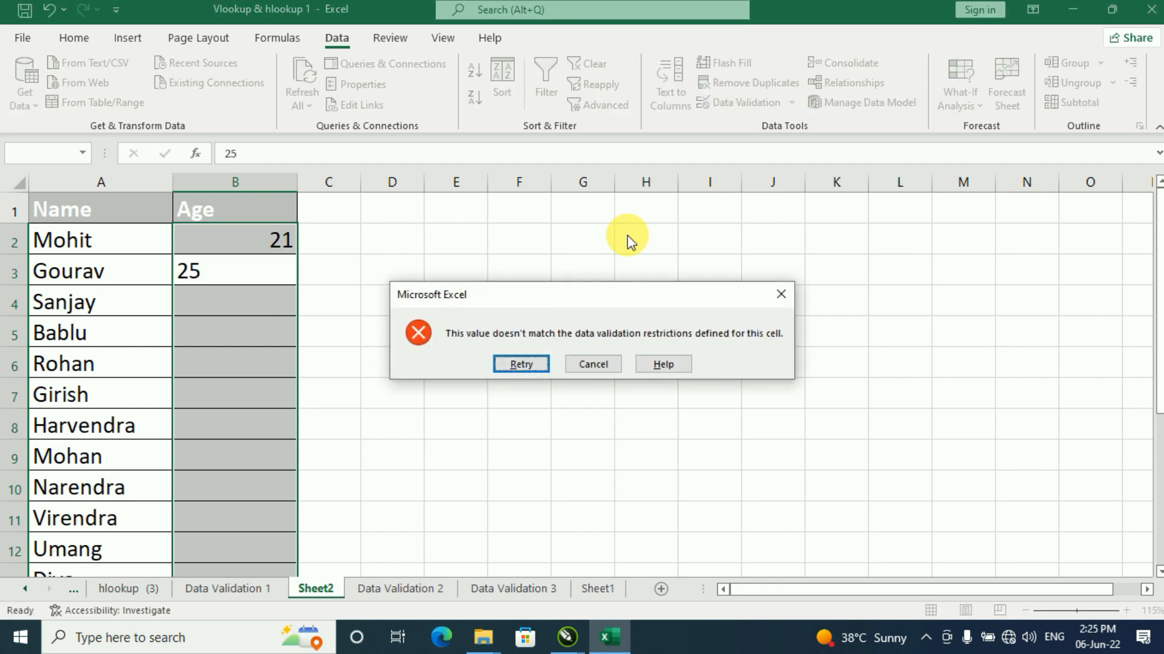
{"action": "key", "text": "Escape"}
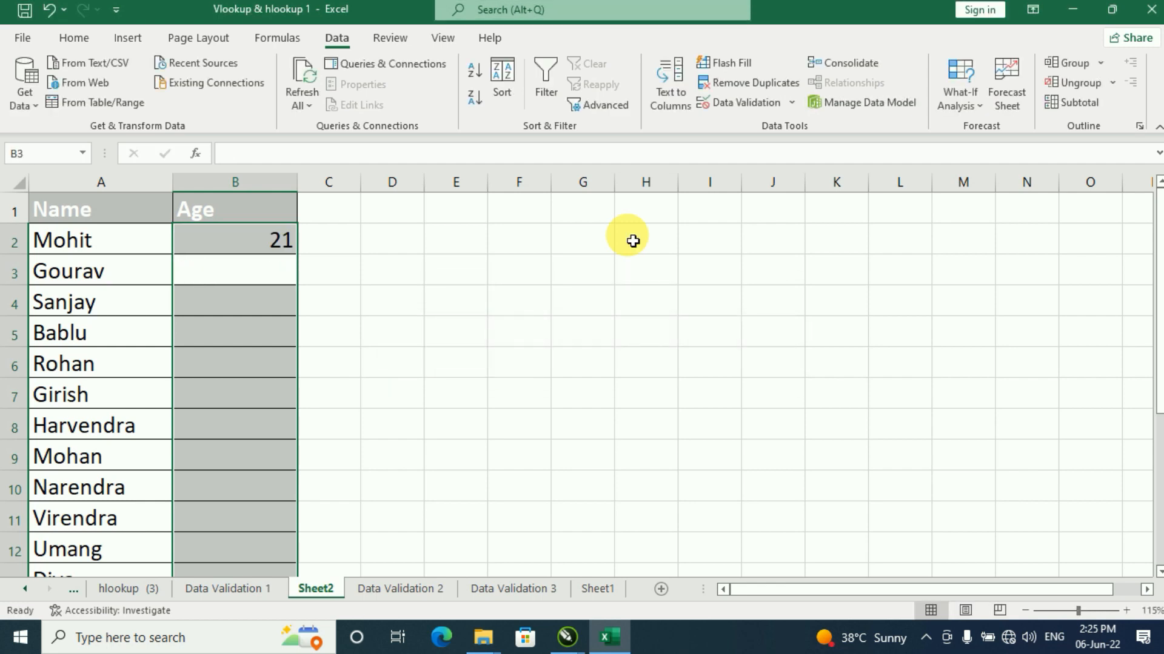
{"action": "type", "text": "23"}
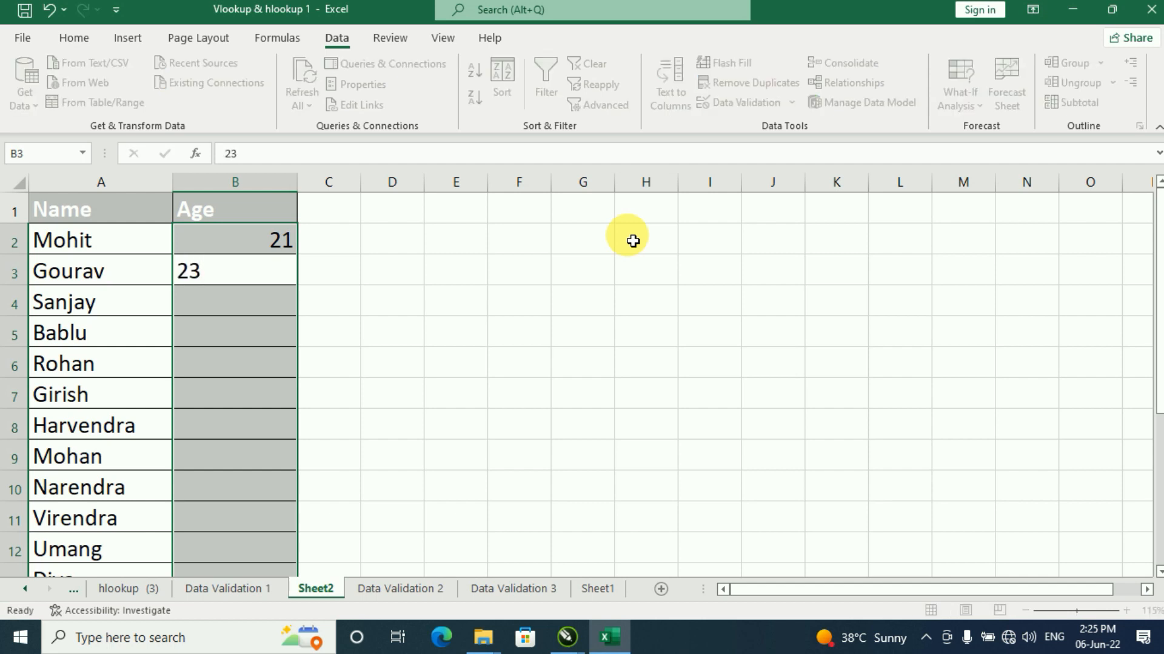
{"action": "key", "text": "Return"}
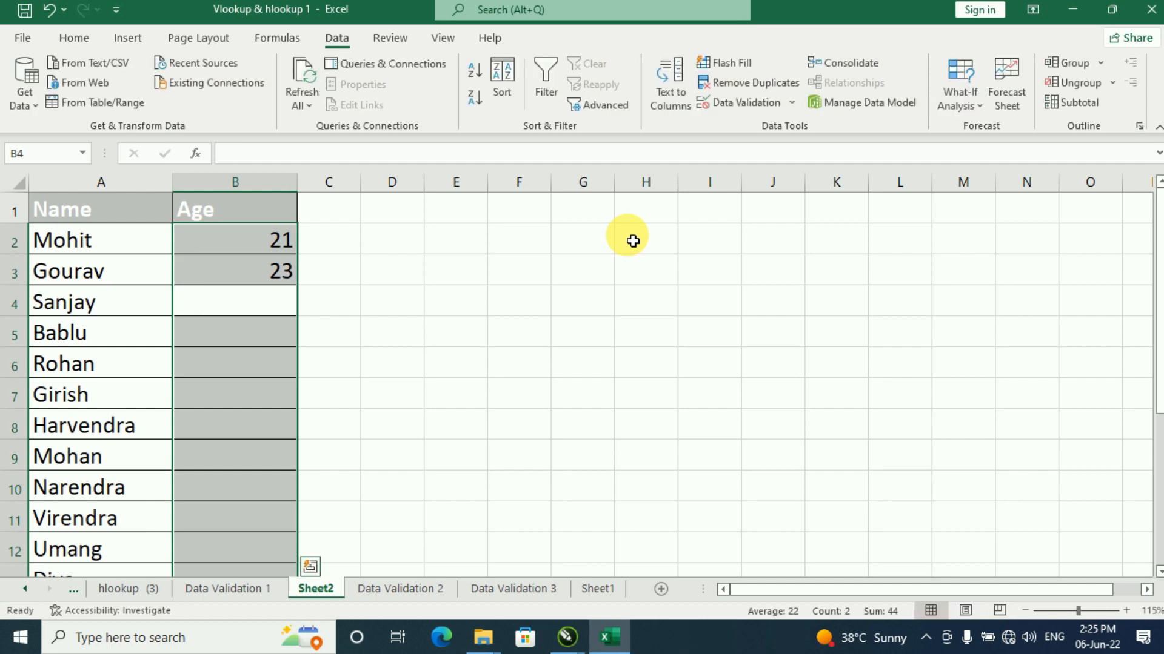
- Enter the ages 20 and 2 in cells B4 and B5, and try the disallowed age 58 in B6, cancelling it
{"action": "type", "text": "20"}
{"action": "key", "text": "Return"}
{"action": "type", "text": "2"}
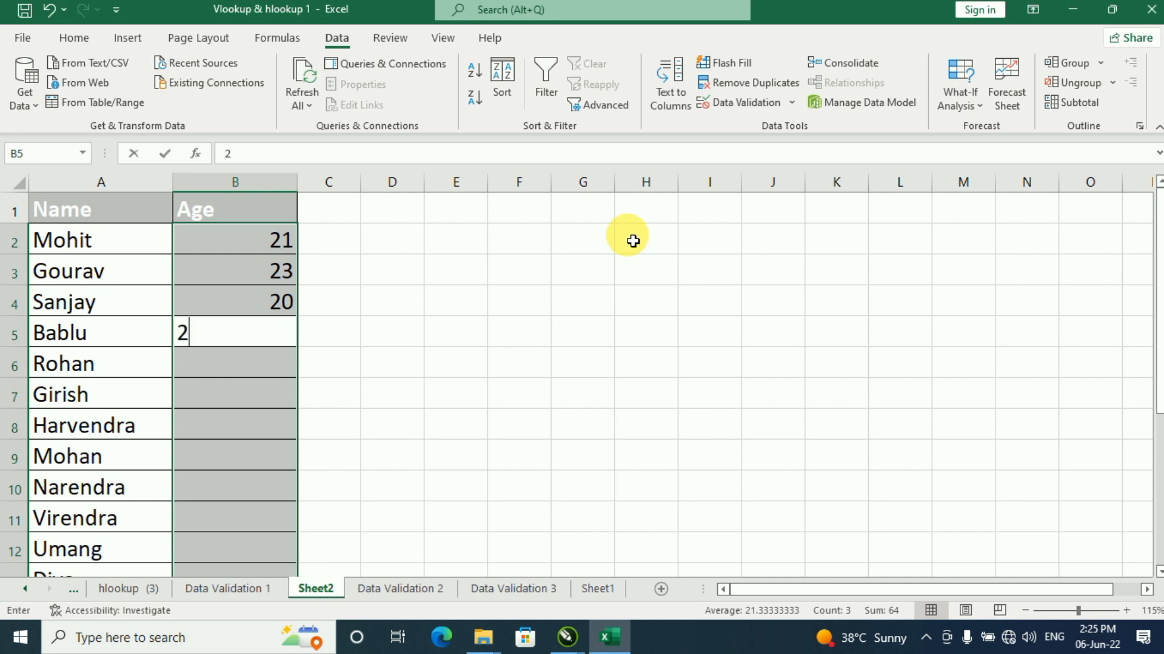
{"action": "key", "text": "Return"}
{"action": "type", "text": "58"}
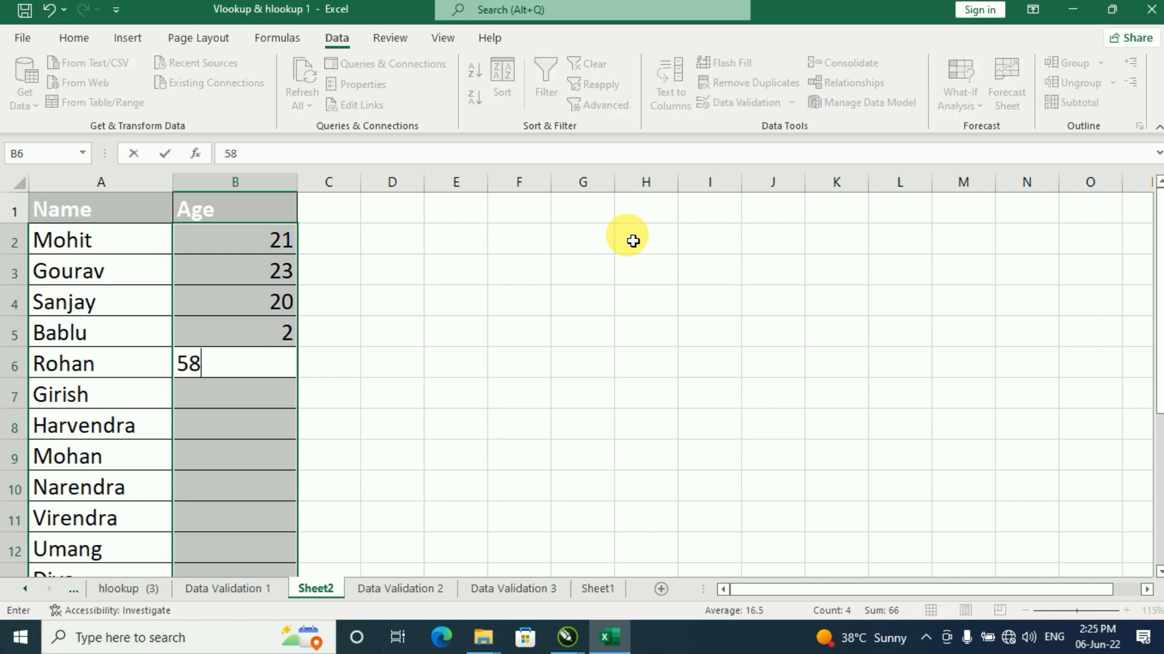
{"action": "key", "text": "Return"}
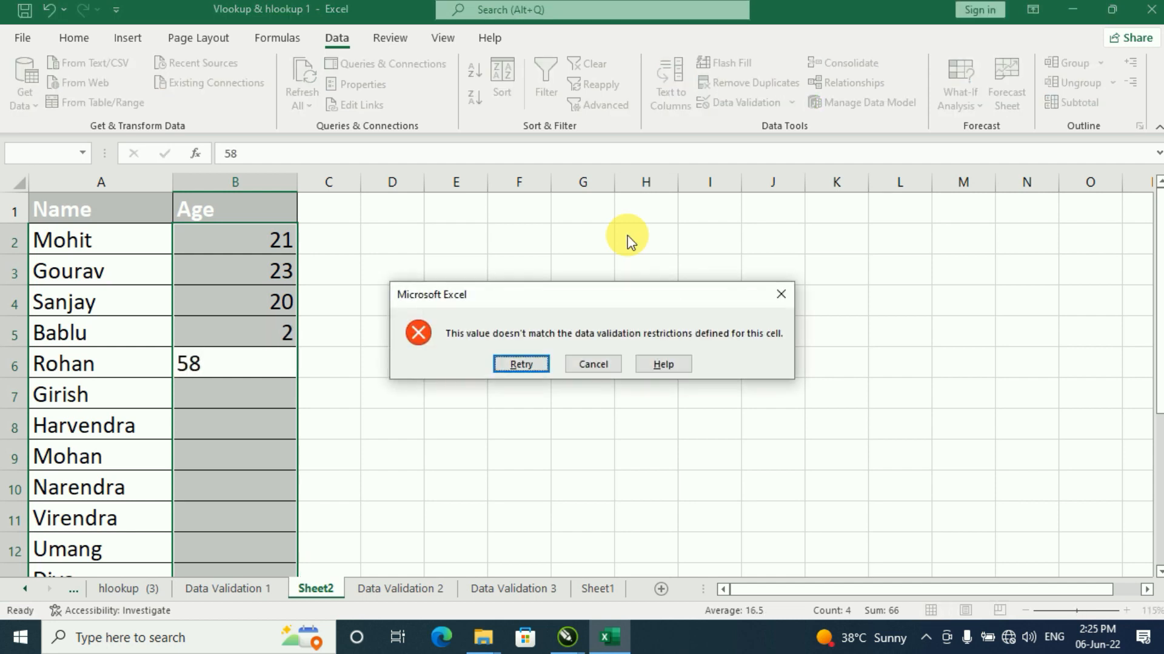
{"action": "key", "text": "Escape"}
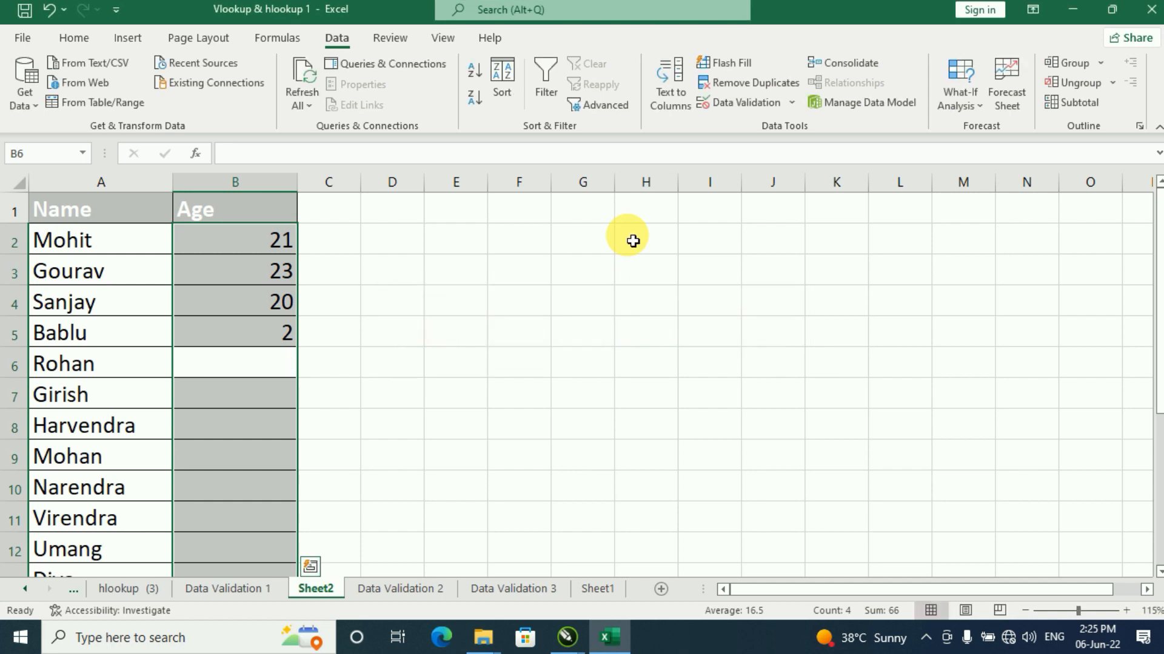
- Delete the ages in cells B2 to B12 and clear their less than 25 validation rule
{"action": "left_click", "coordinate": [489, 335]}
{"action": "left_click_drag", "start_coordinate": [255, 243], "coordinate": [240, 553]}
{"action": "key", "text": "Delete"}
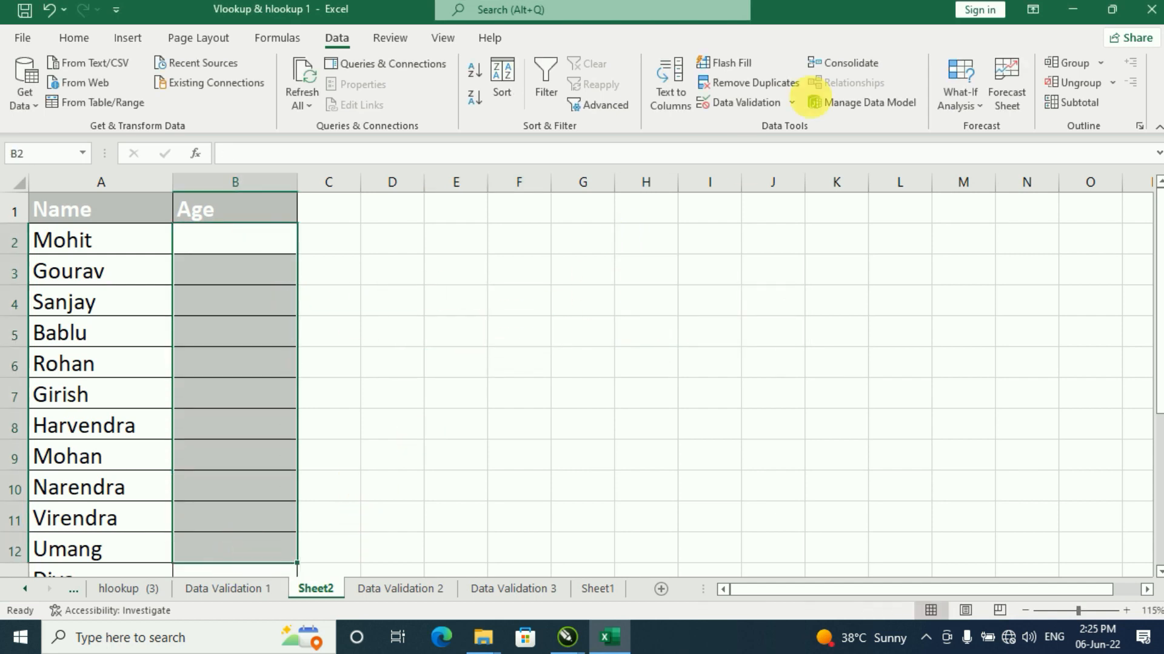
{"action": "left_click", "coordinate": [788, 103]}
{"action": "left_click", "coordinate": [785, 121]}
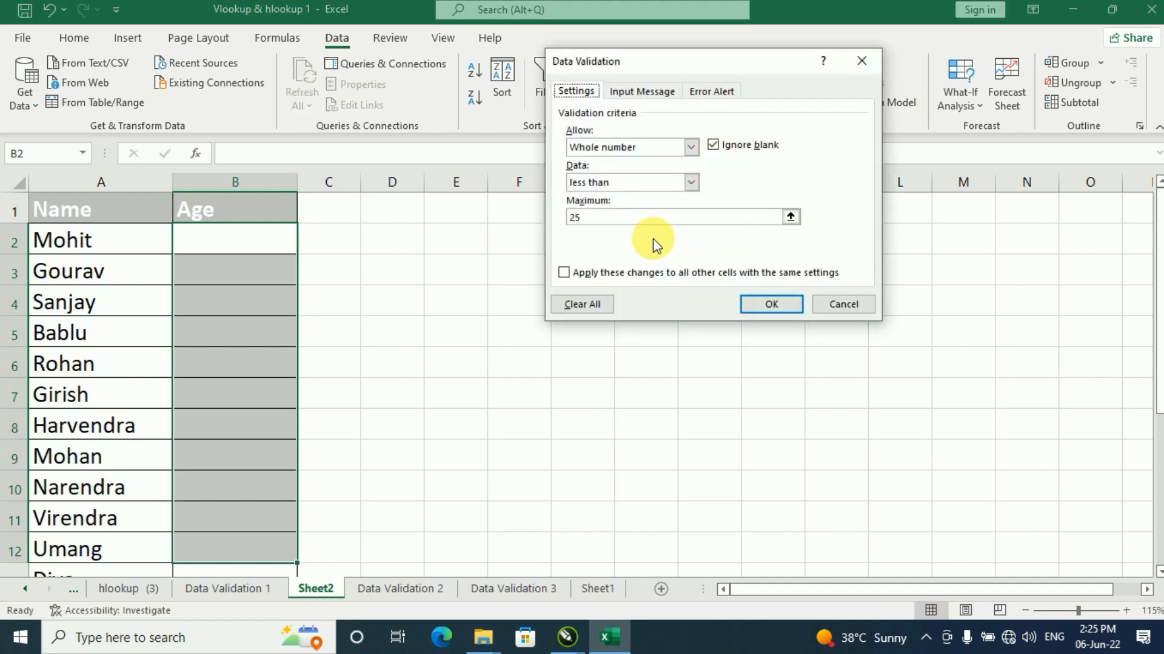
{"action": "left_click", "coordinate": [585, 310]}
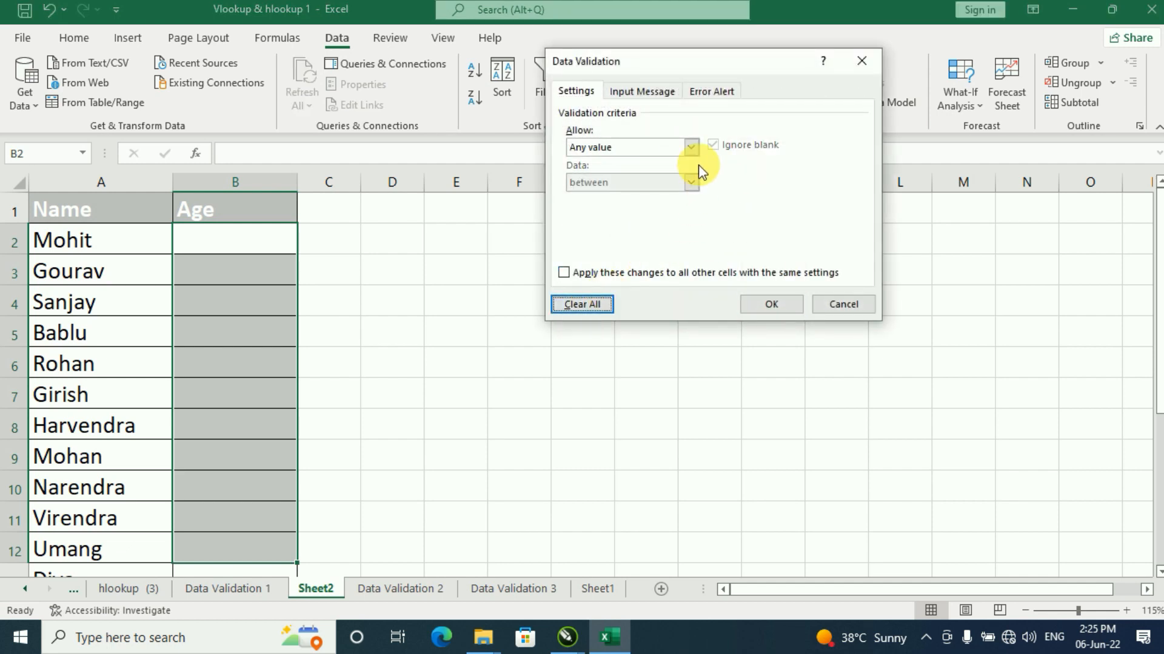
- Set the data validation on the selected Age cells to allow only whole numbers greater than or equal to 25
{"action": "left_click", "coordinate": [692, 147]}
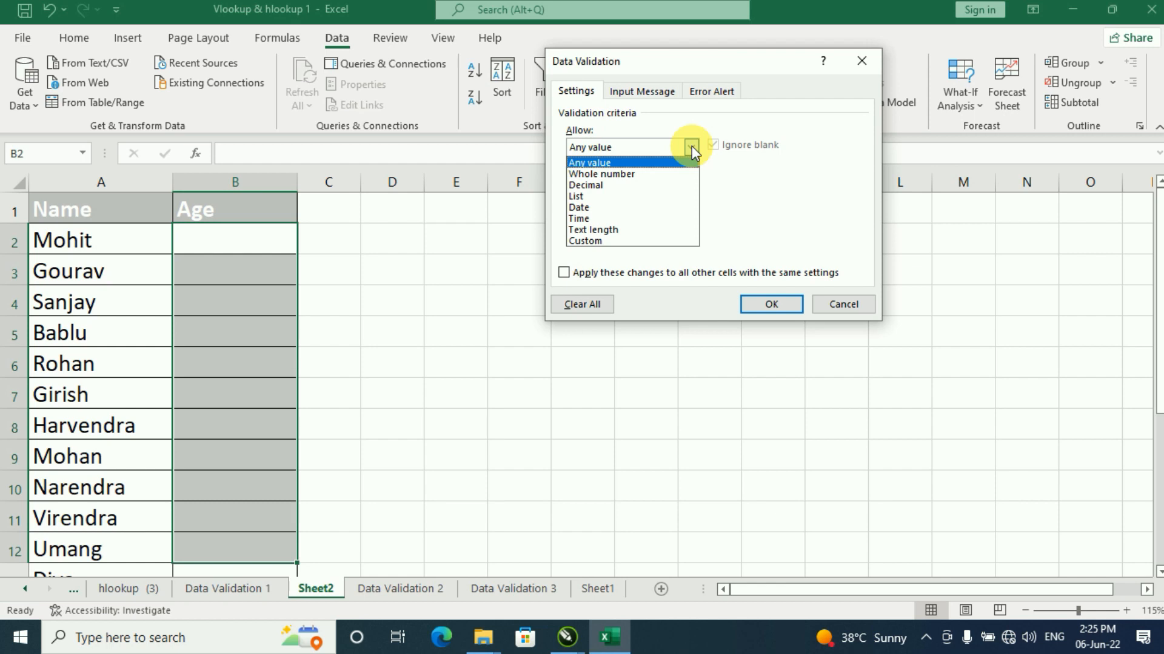
{"action": "left_click", "coordinate": [632, 171]}
{"action": "left_click", "coordinate": [690, 183]}
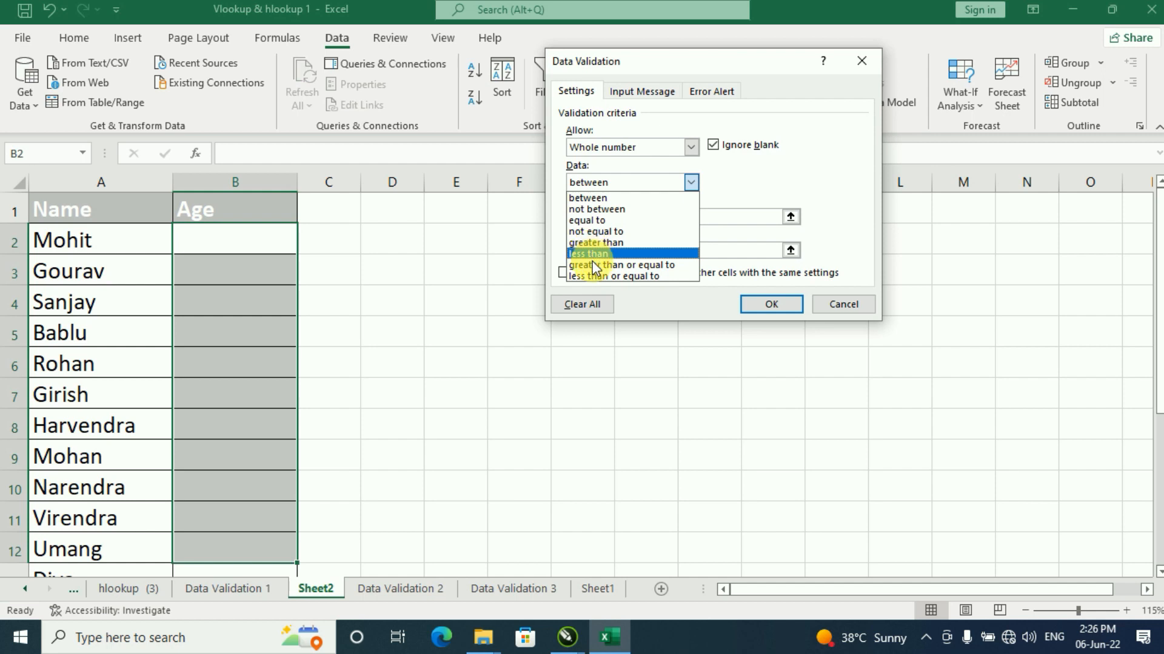
{"action": "left_click", "coordinate": [626, 267]}
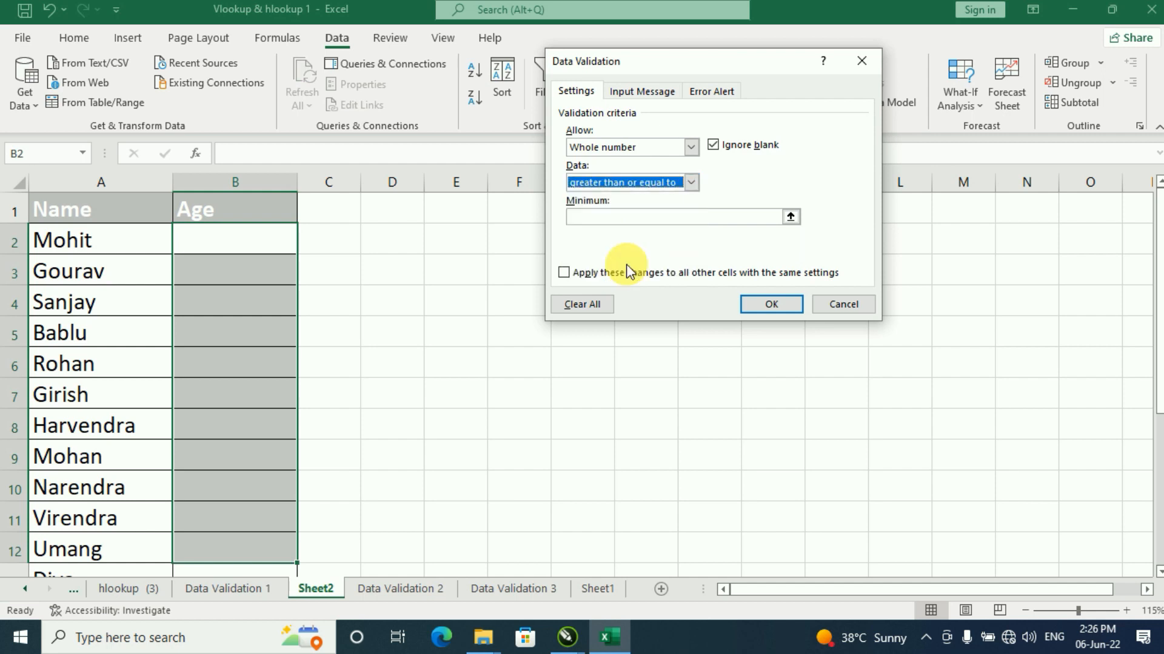
{"action": "left_click", "coordinate": [608, 221]}
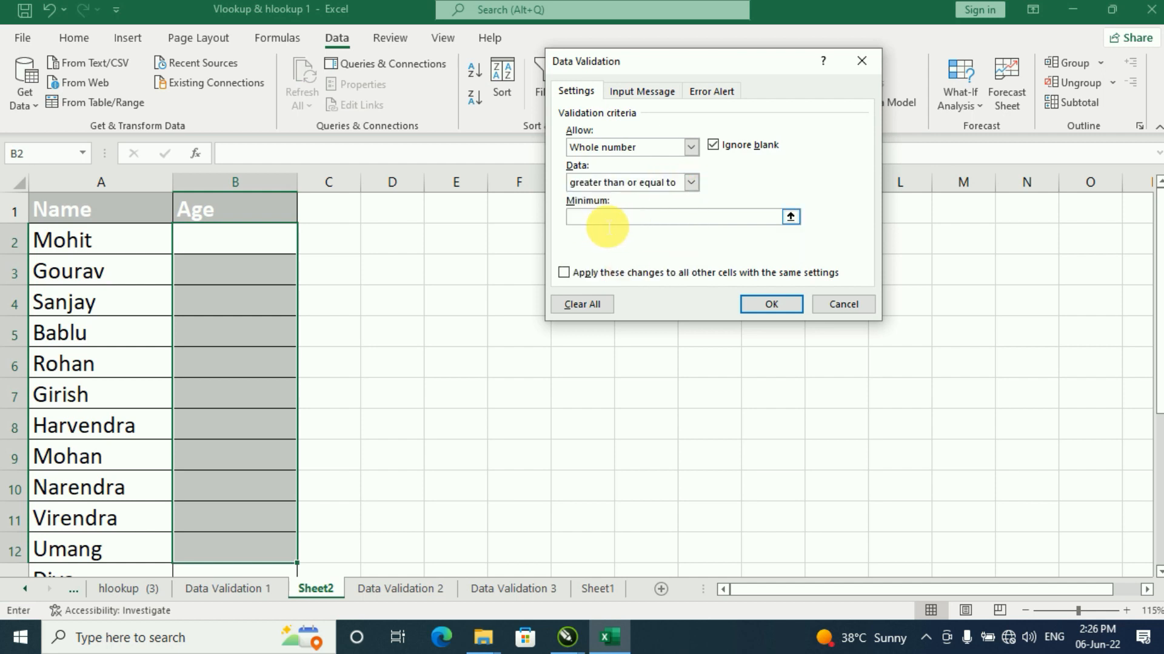
{"action": "type", "text": "25"}
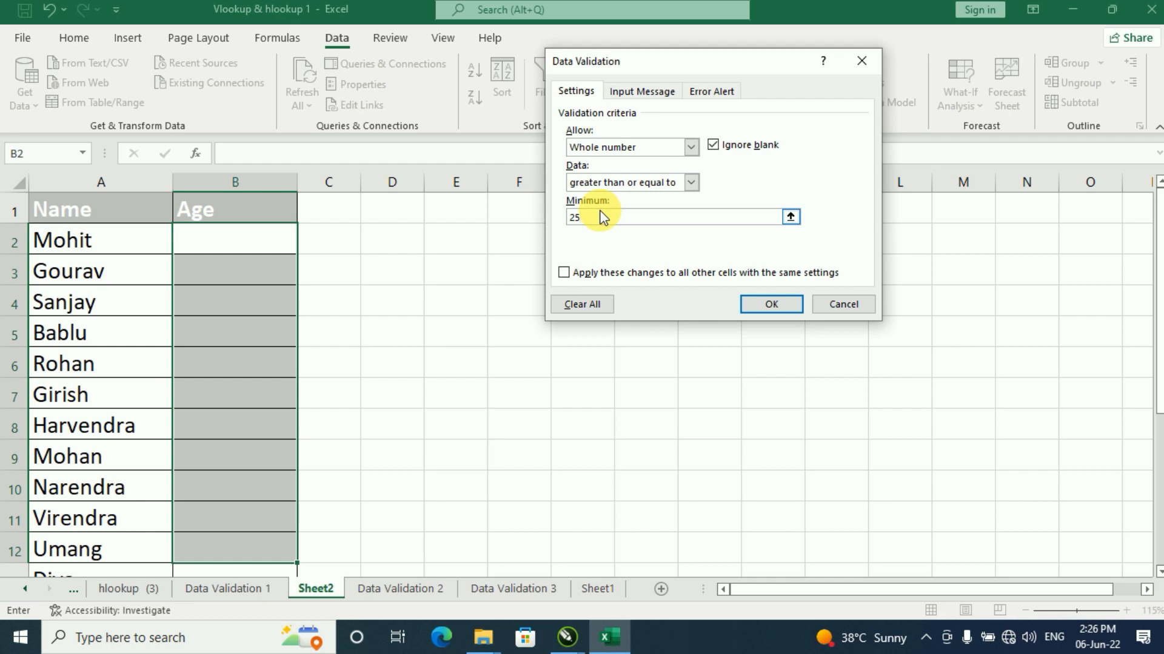
{"action": "left_click", "coordinate": [769, 305]}
- Enter the ages 25 and 26 in cells B2 and B3
{"action": "left_click", "coordinate": [260, 237]}
{"action": "type", "text": "25"}
{"action": "key", "text": "Return"}
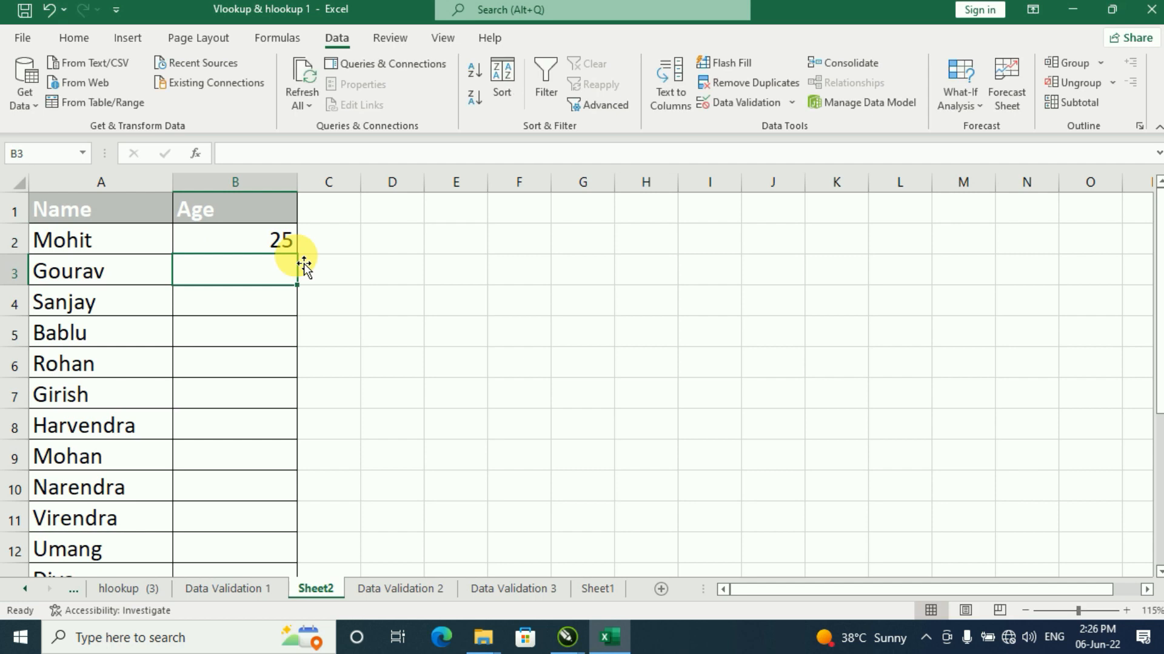
{"action": "type", "text": "26"}
{"action": "key", "text": "Return"}
- Enter the ages 36 and 45 in cells B4 and B5, and try the disallowed age 21 in B6, cancelling it
{"action": "type", "text": "2"}
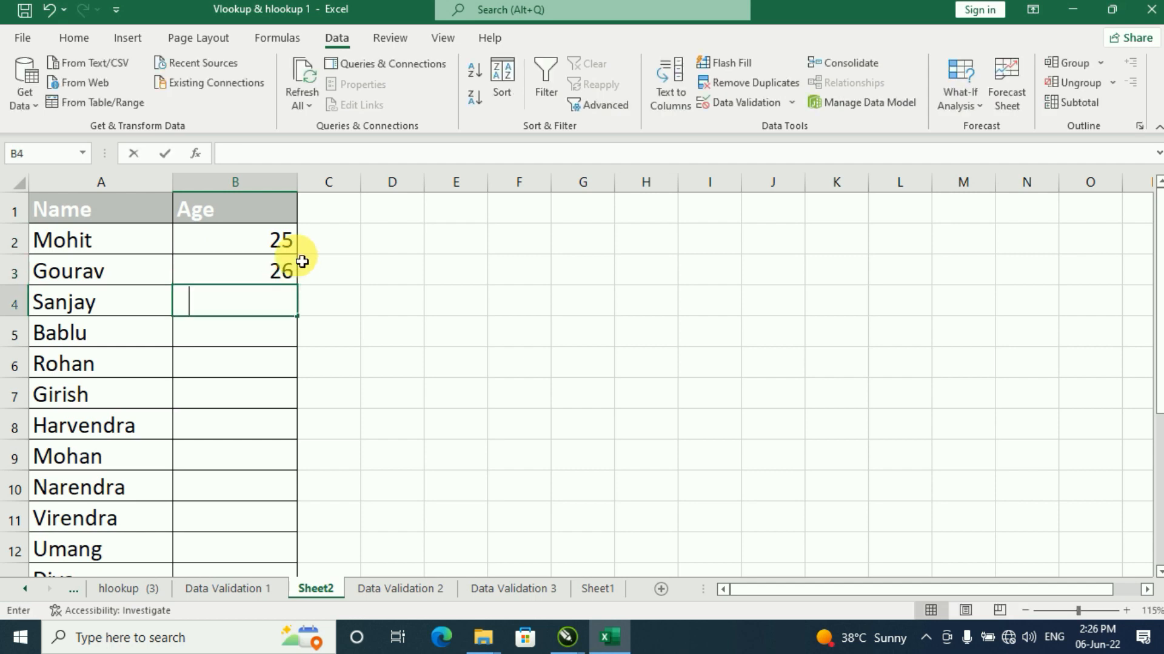
{"action": "type", "text": "36"}
{"action": "key", "text": "Return"}
{"action": "type", "text": "45"}
{"action": "key", "text": "Return"}
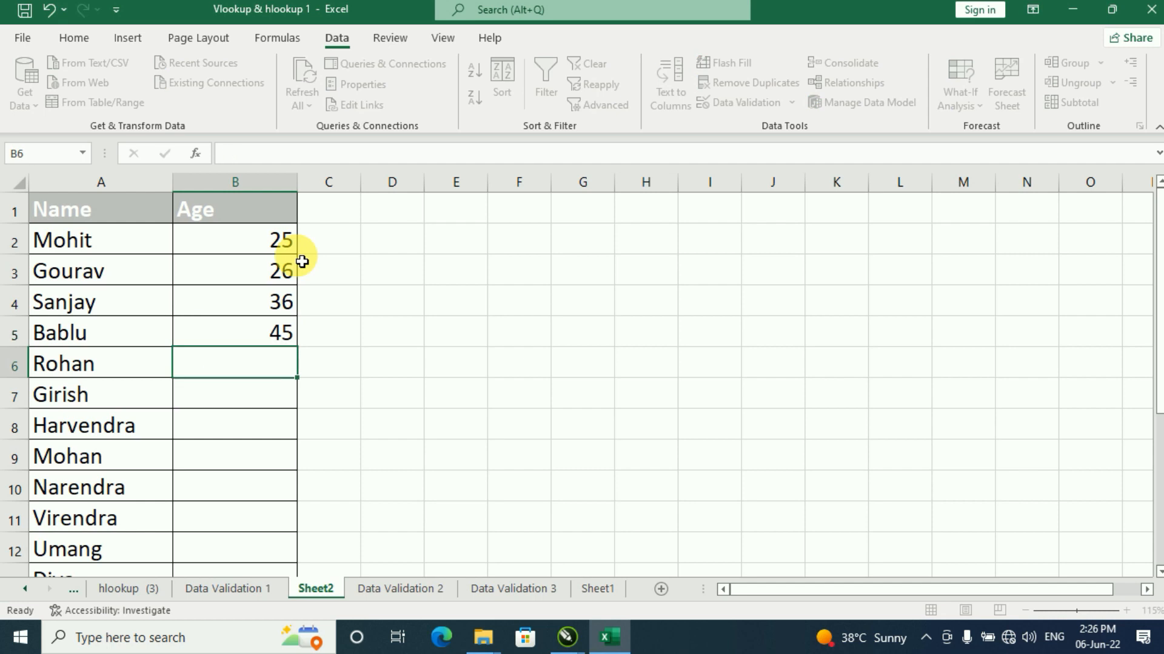
{"action": "type", "text": "21"}
{"action": "key", "text": "Return"}
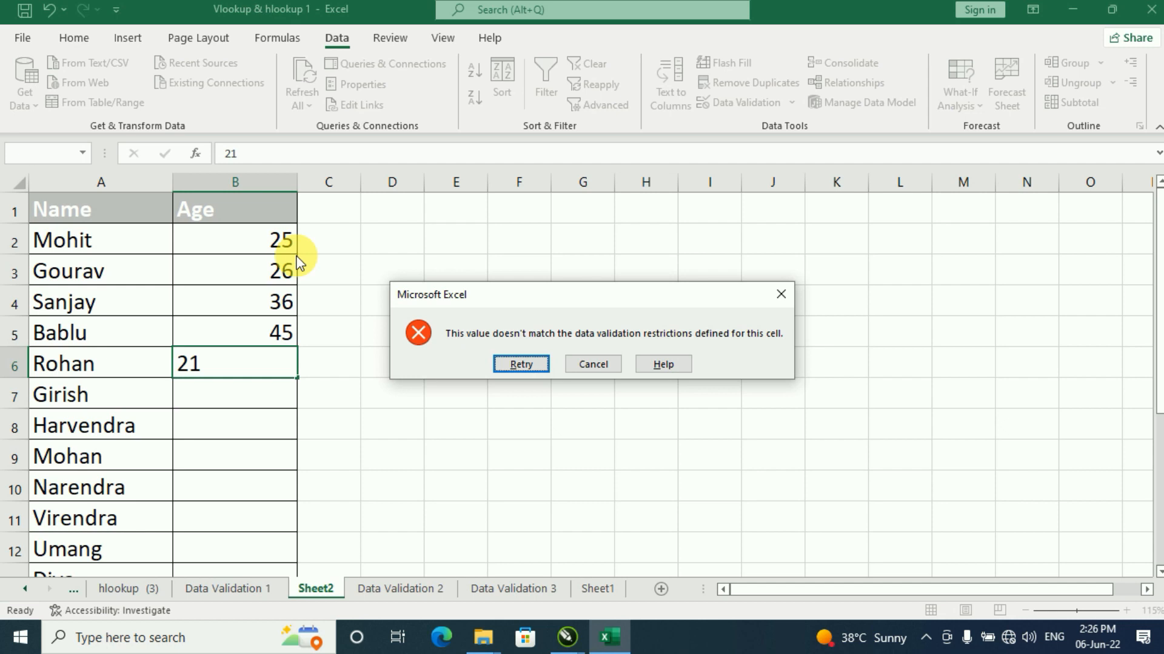
{"action": "key", "text": "Escape"}
- Delete the ages in cells B2 to B12 and clear their greater than or equal to 25 validation rule
{"action": "left_click_drag", "start_coordinate": [265, 237], "coordinate": [263, 546]}
{"action": "key", "text": "Delete"}
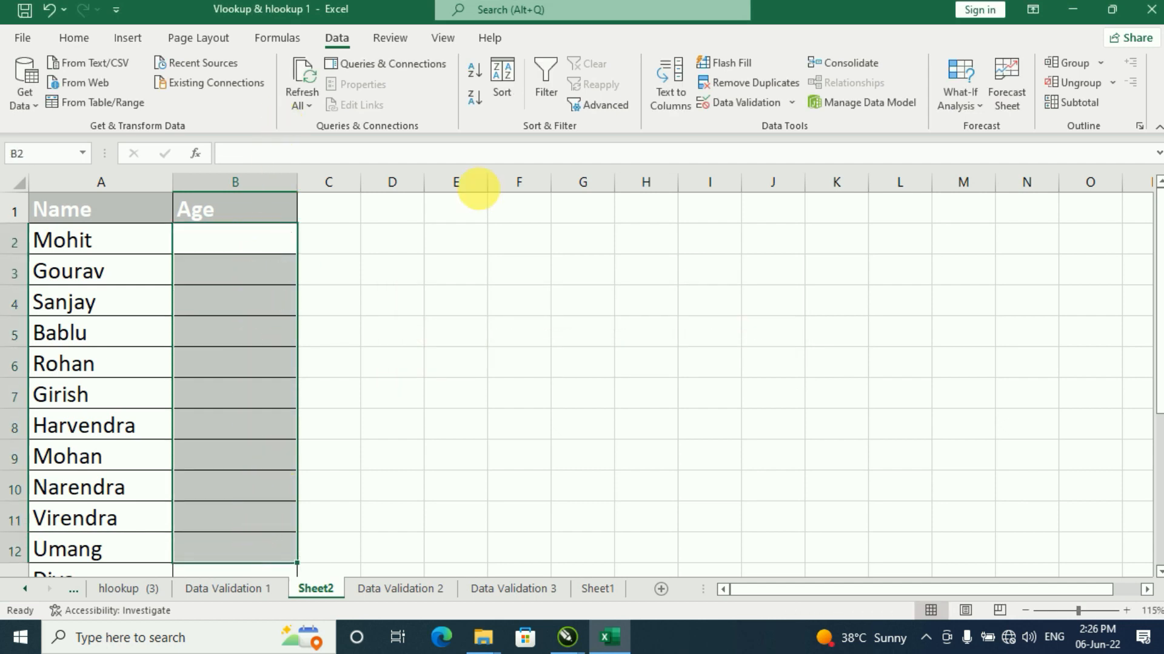
{"action": "left_click", "coordinate": [794, 103]}
{"action": "left_click", "coordinate": [775, 123]}
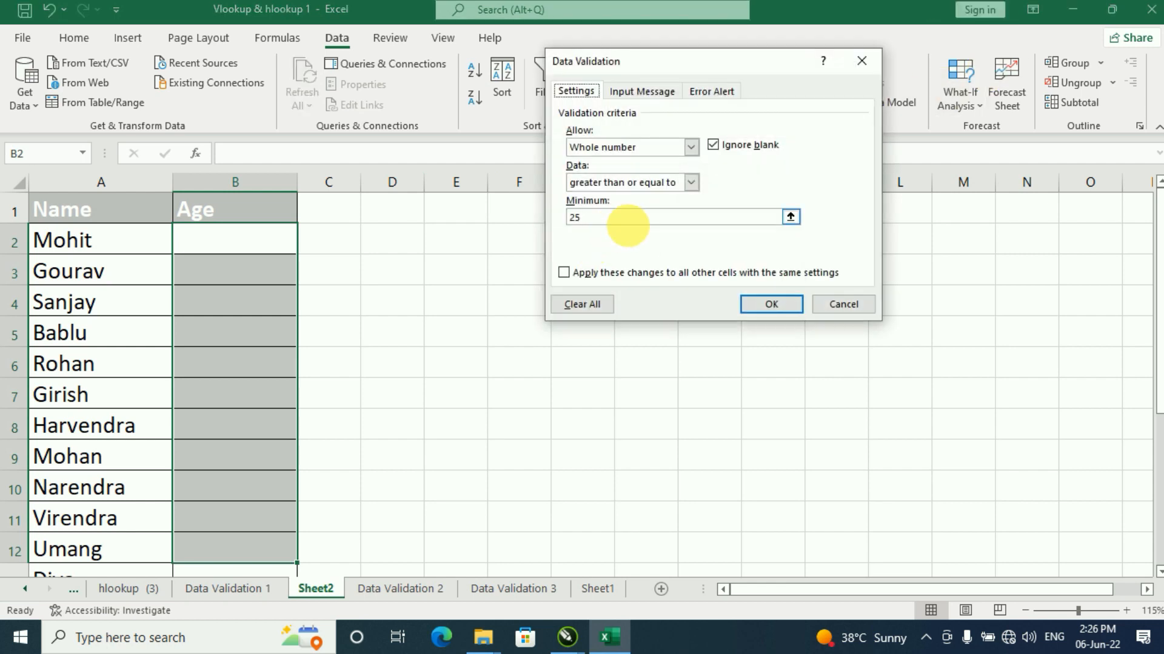
{"action": "left_click", "coordinate": [581, 305]}
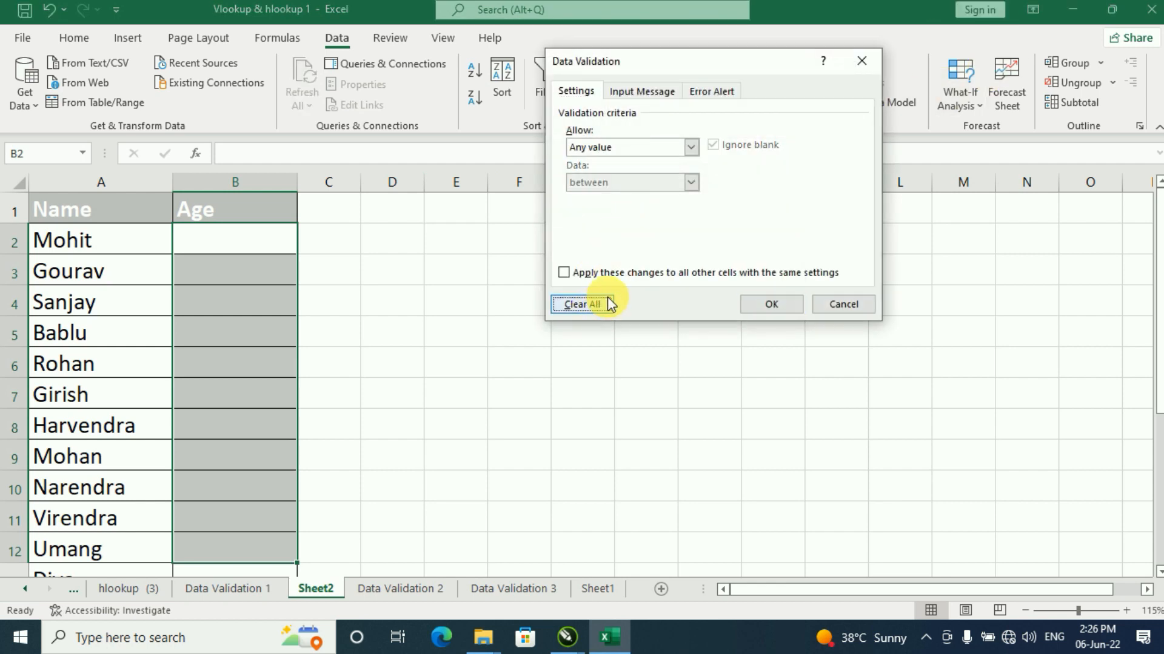
- Set the data validation on the selected Age cells to allow only whole numbers less than or equal to 25
{"action": "left_click", "coordinate": [691, 147]}
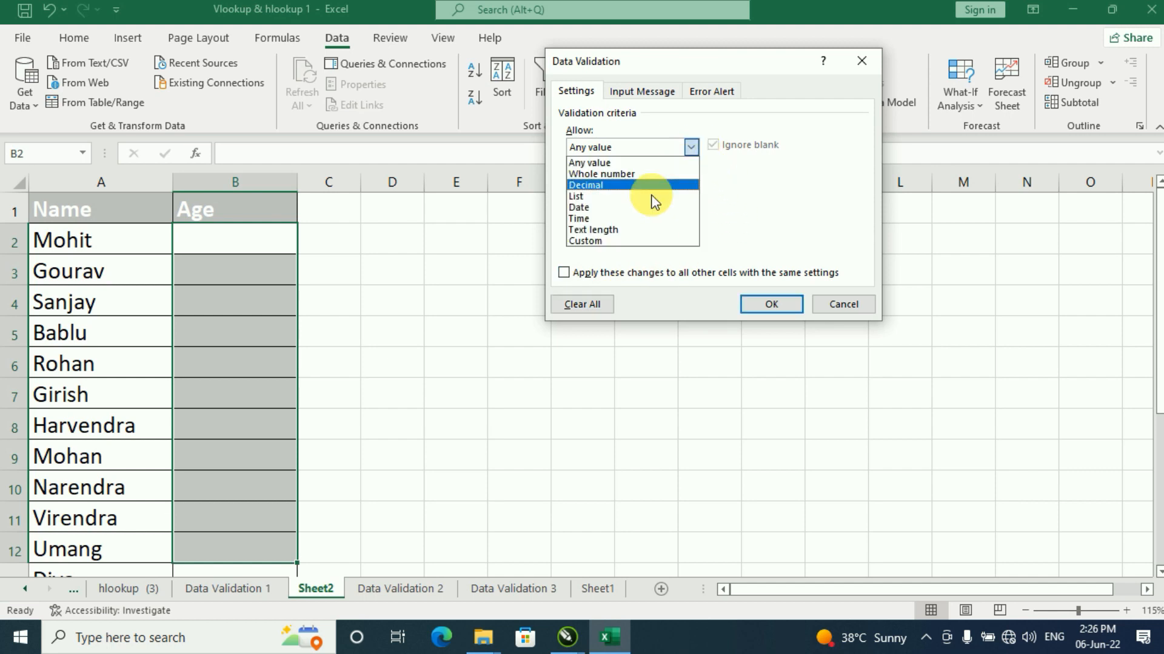
{"action": "left_click", "coordinate": [628, 174]}
{"action": "left_click", "coordinate": [691, 182]}
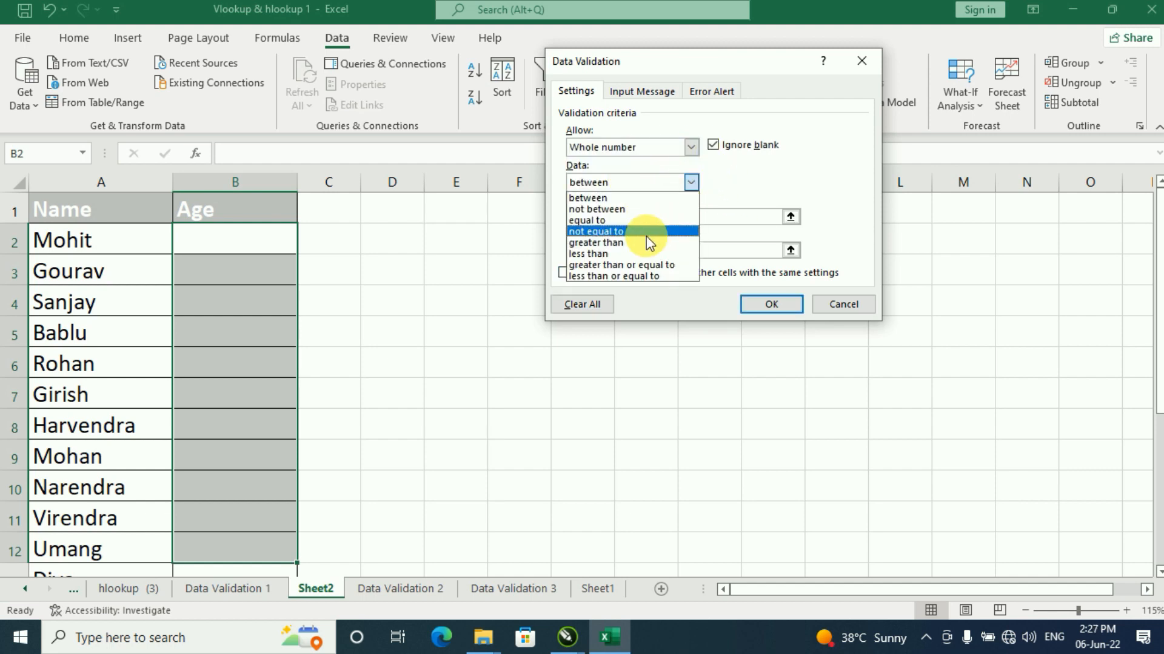
{"action": "left_click", "coordinate": [588, 276]}
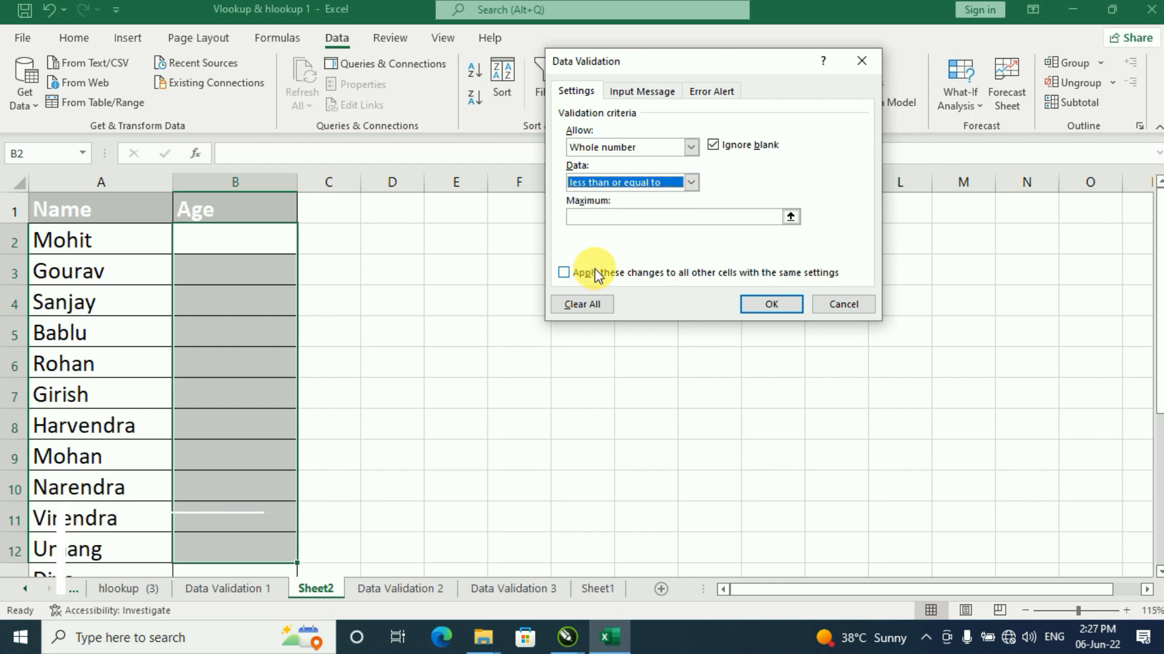
{"action": "left_click", "coordinate": [606, 218]}
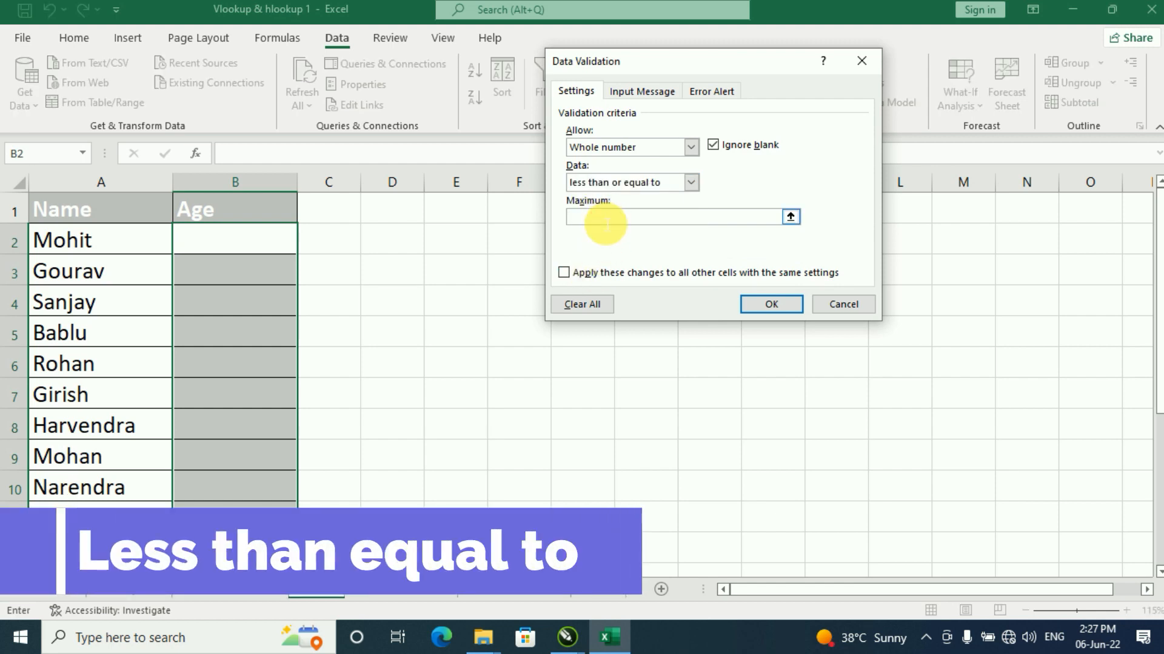
{"action": "type", "text": "25"}
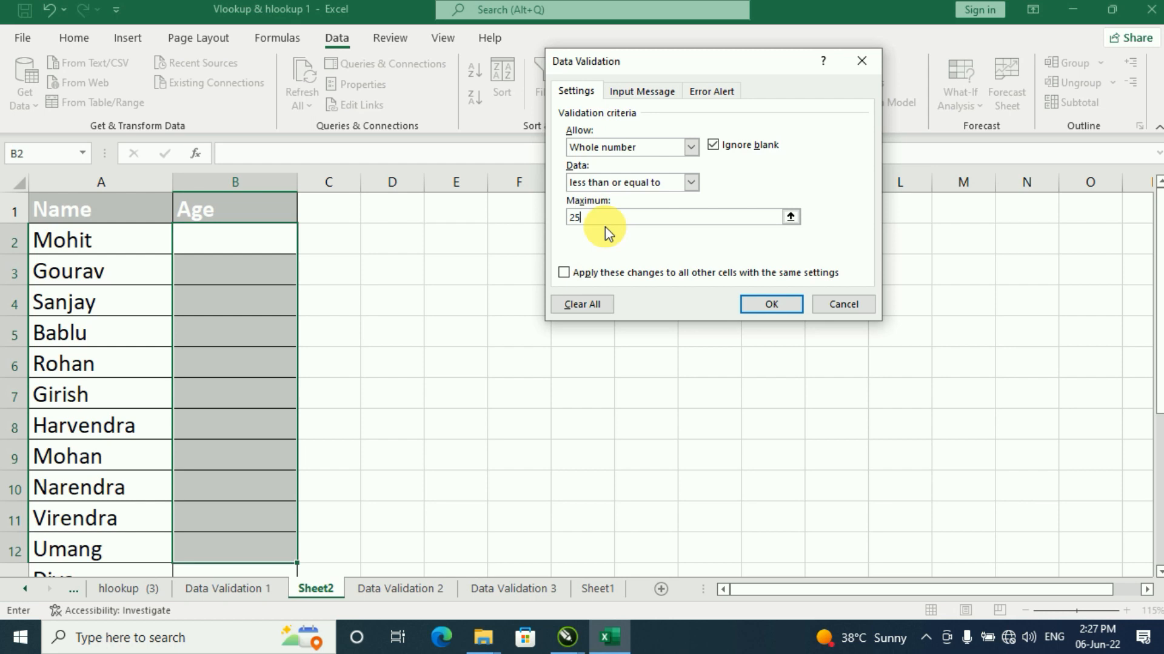
{"action": "key", "text": "Return"}
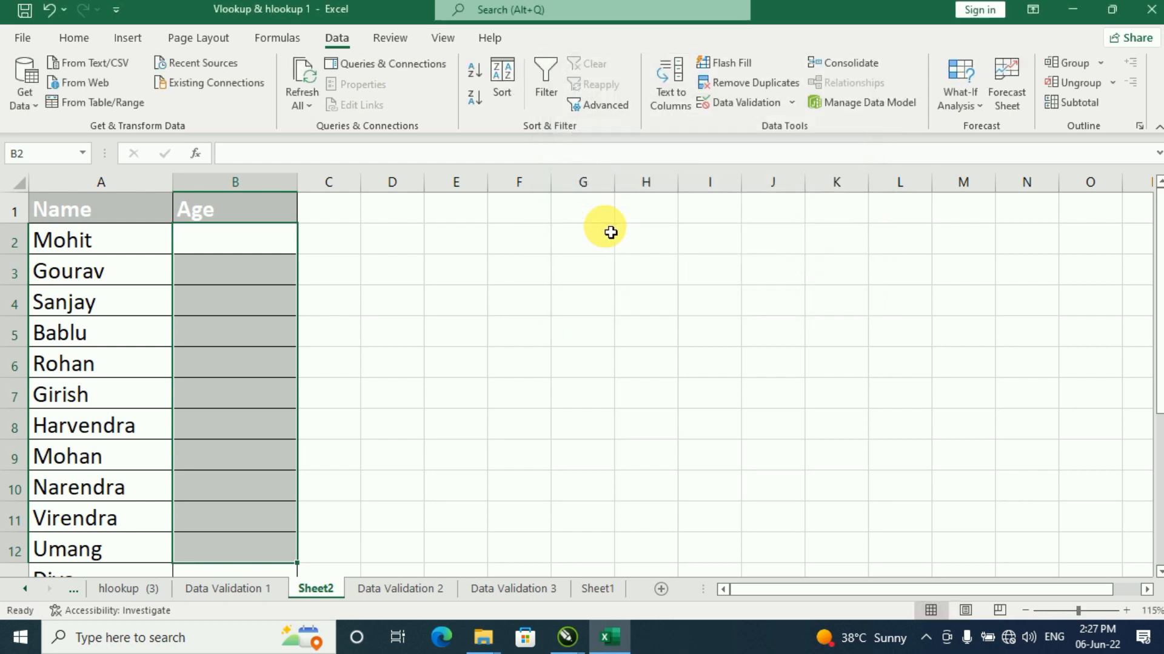
- Enter the ages 25 and 20 in cells B2 and B3
{"action": "left_click", "coordinate": [259, 244]}
{"action": "type", "text": "25"}
{"action": "key", "text": "Return"}
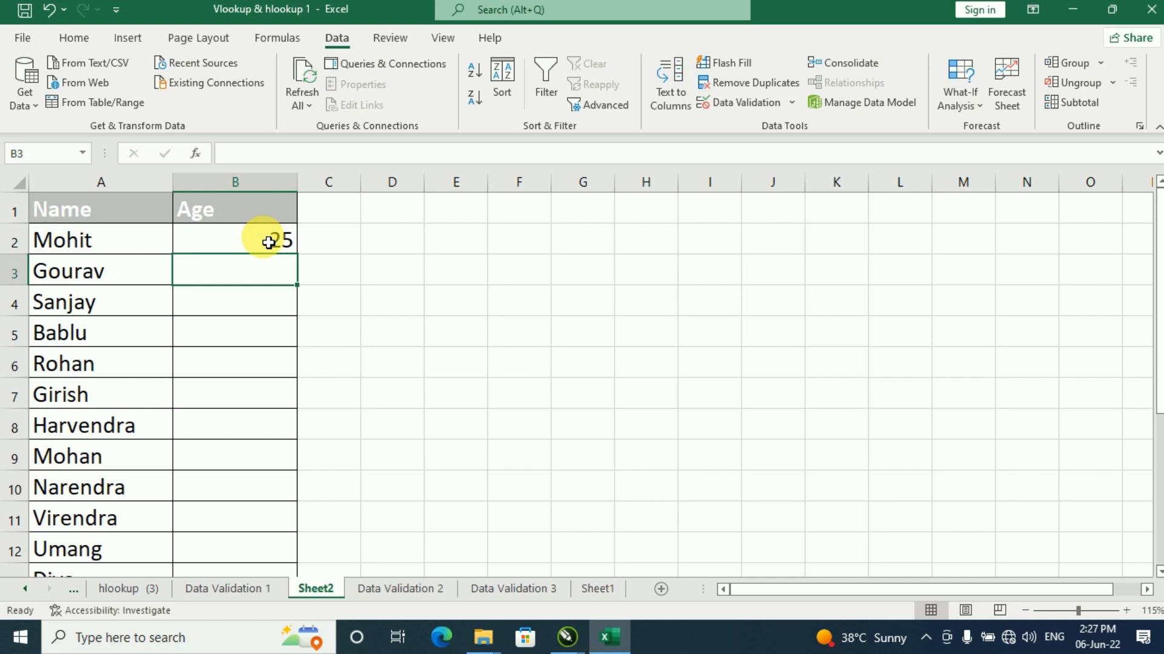
{"action": "type", "text": "20"}
{"action": "key", "text": "Return"}
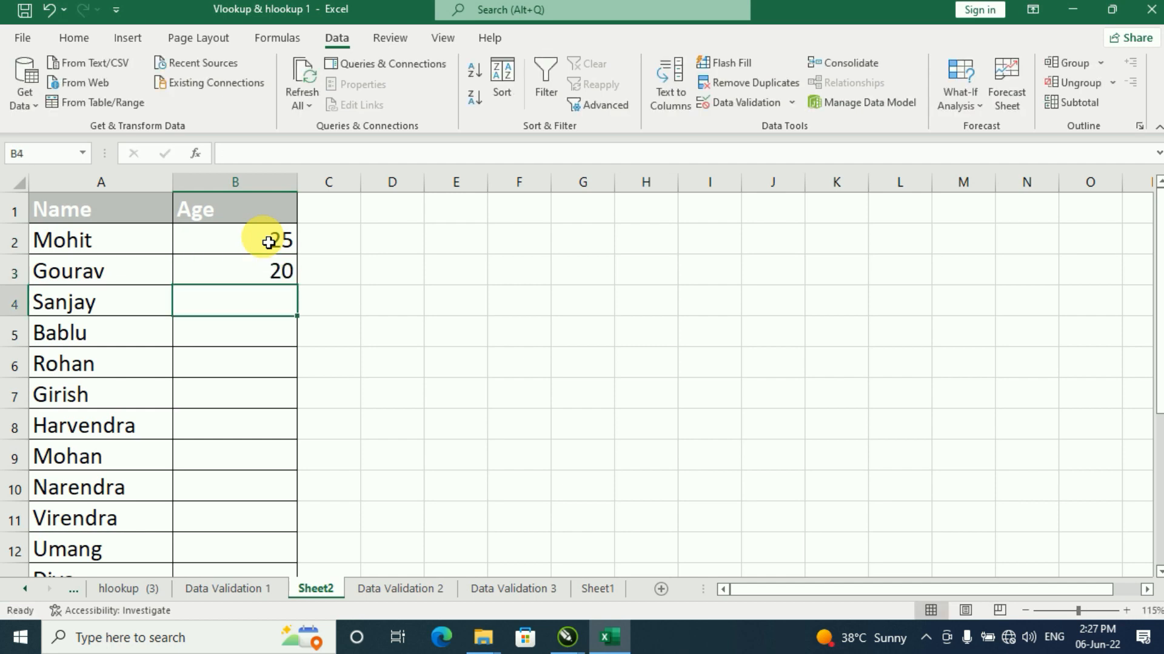
- Enter the age 15 in cell B4, and try the disallowed age 36 in B5, cancelling it
{"action": "type", "text": "15"}
{"action": "key", "text": "Return"}
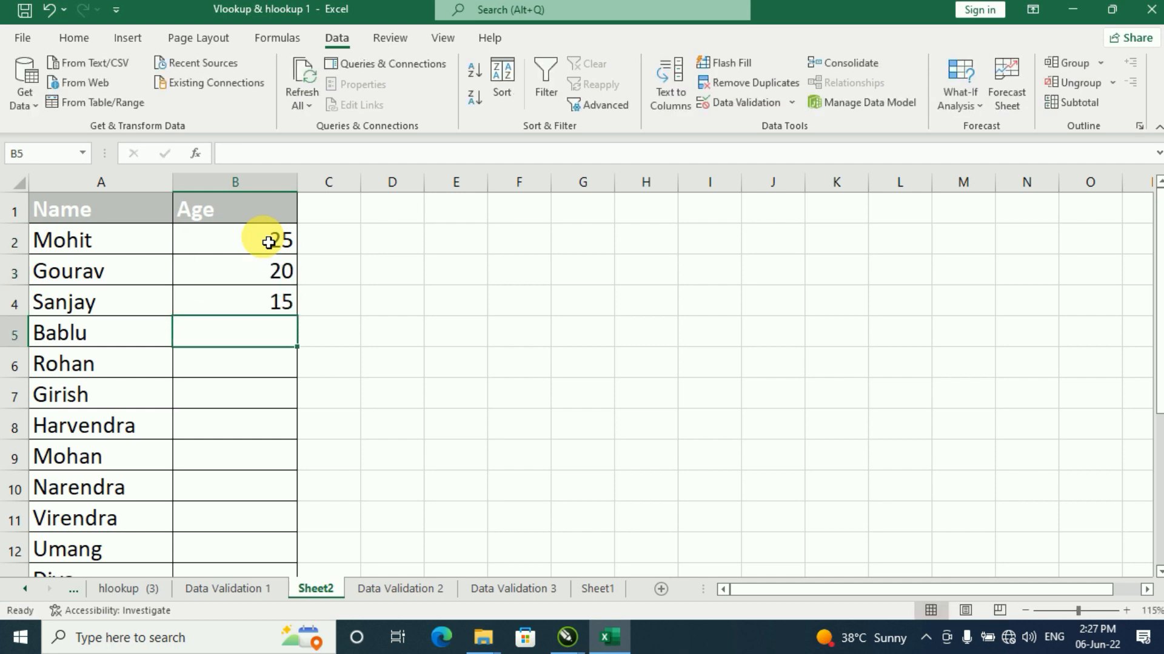
{"action": "type", "text": "36"}
{"action": "key", "text": "Return"}
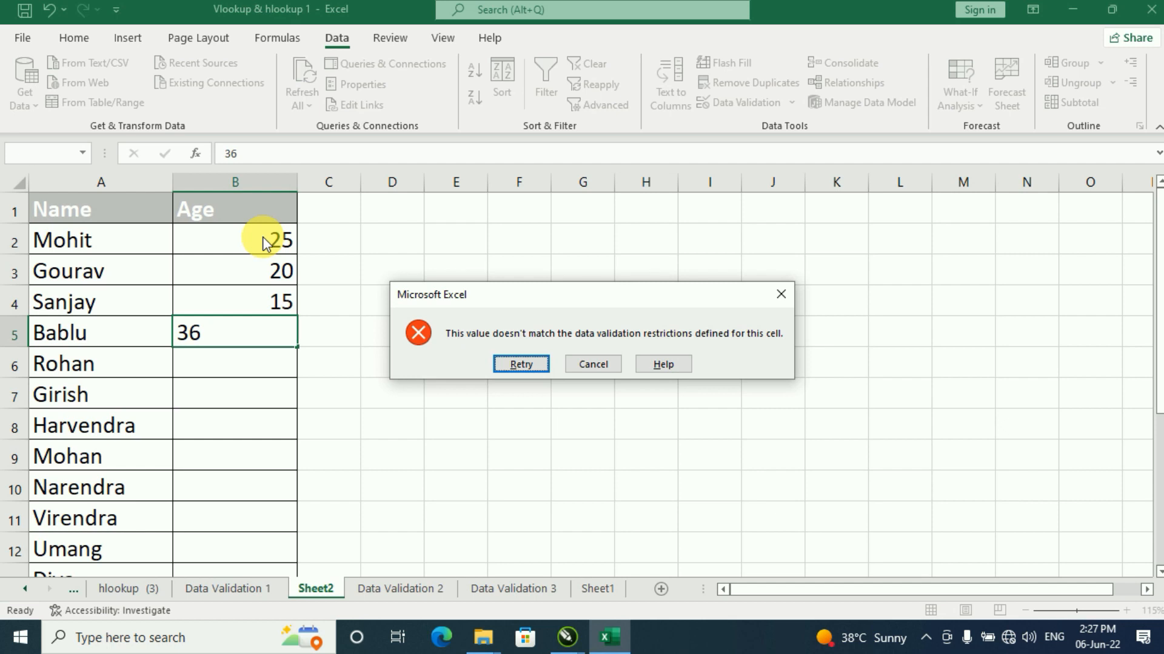
{"action": "key", "text": "Escape"}
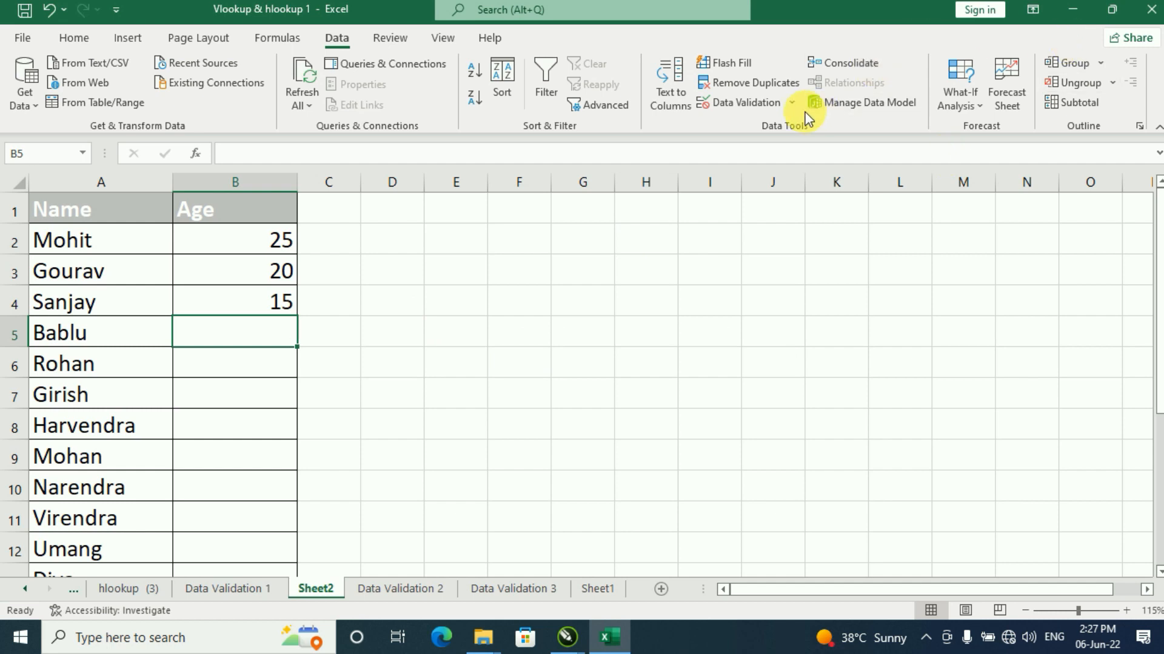
- Clear the data validation rule from cell B5 alone
{"action": "left_click", "coordinate": [791, 102]}
{"action": "left_click", "coordinate": [786, 125]}
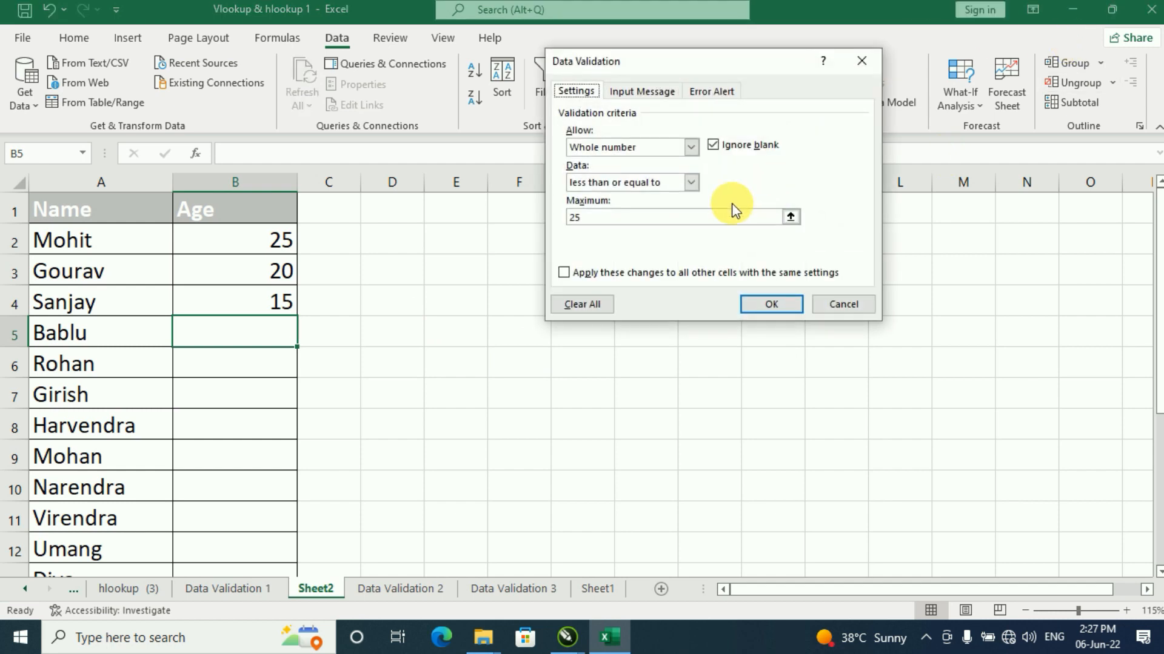
{"action": "left_click", "coordinate": [691, 147]}
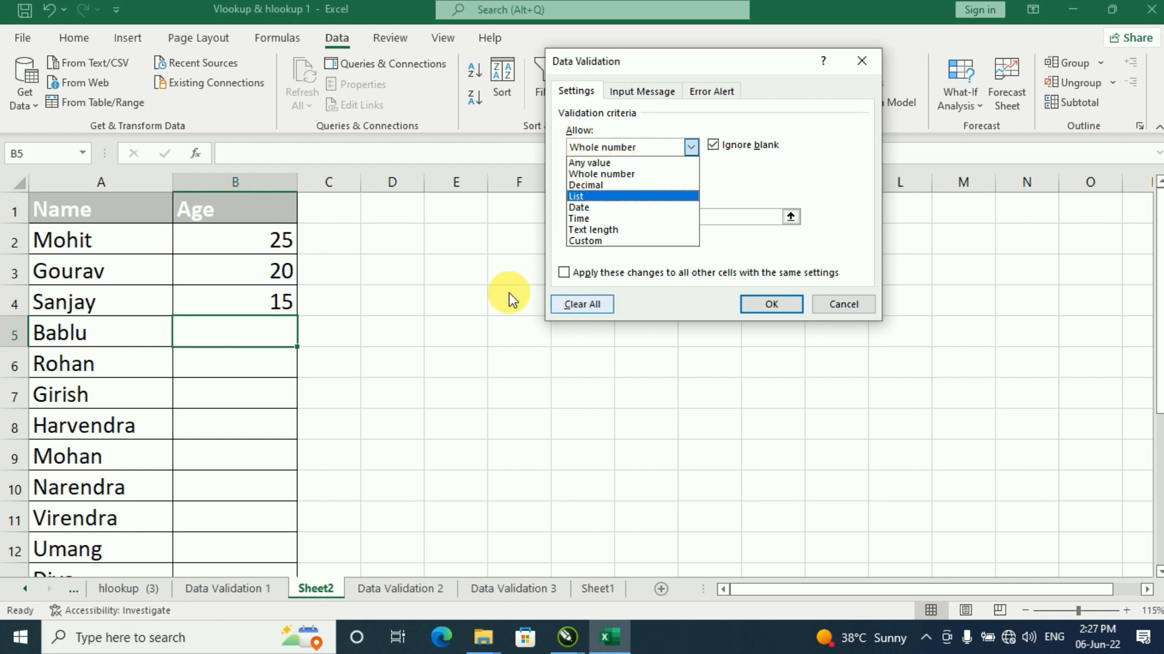
{"action": "left_click", "coordinate": [793, 308]}
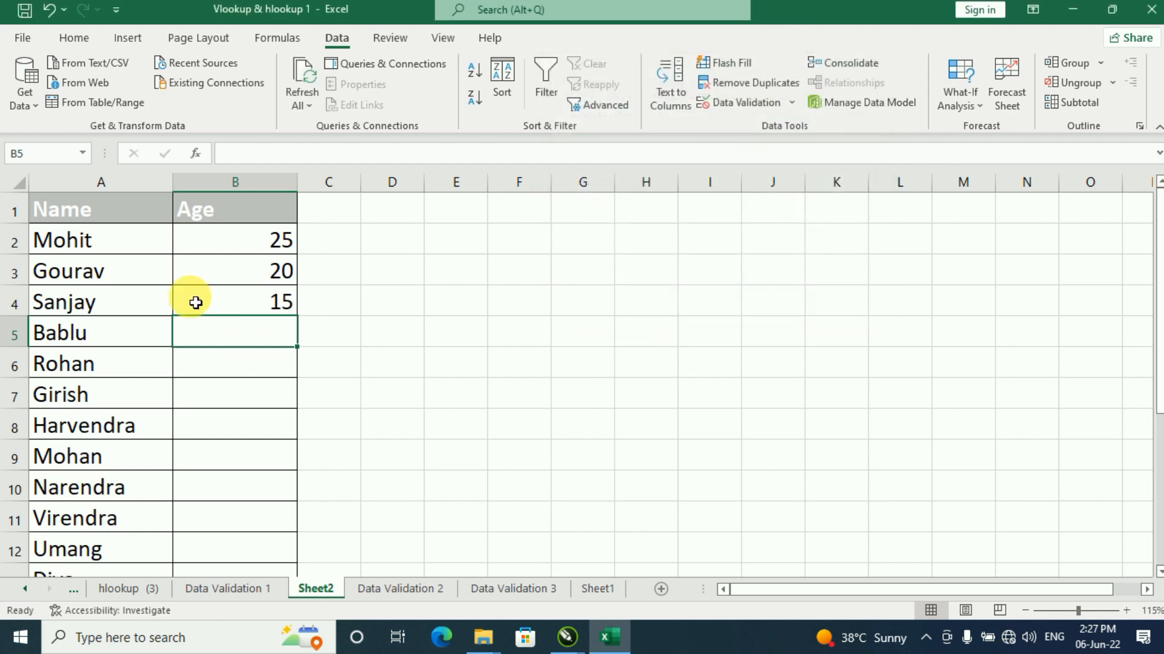
- Clear all data validation settings from the Age cells B2 to B12, keeping the entered ages
{"action": "left_click_drag", "start_coordinate": [234, 243], "coordinate": [223, 559]}
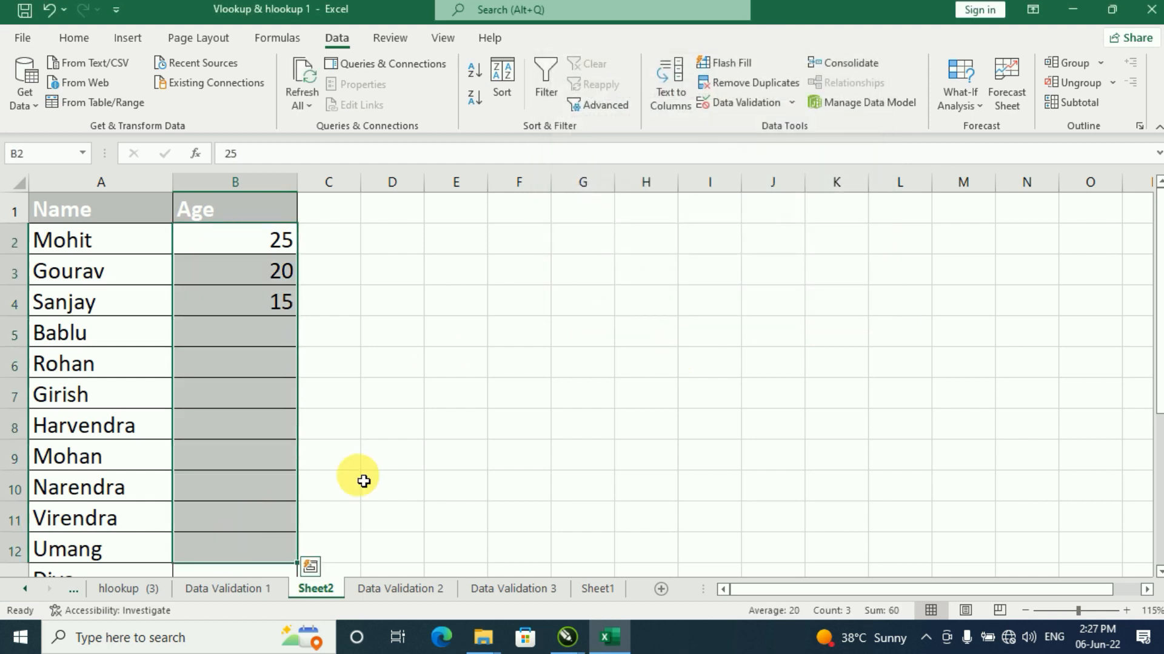
{"action": "left_click", "coordinate": [791, 102]}
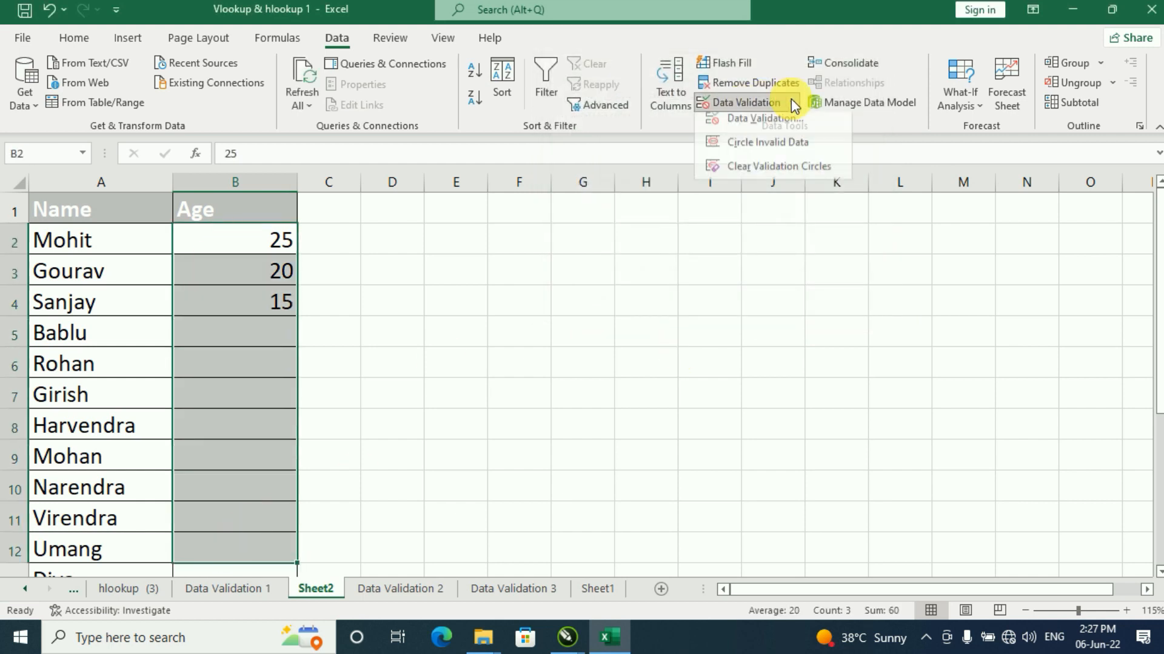
{"action": "left_click", "coordinate": [765, 120]}
{"action": "left_click", "coordinate": [548, 367]}
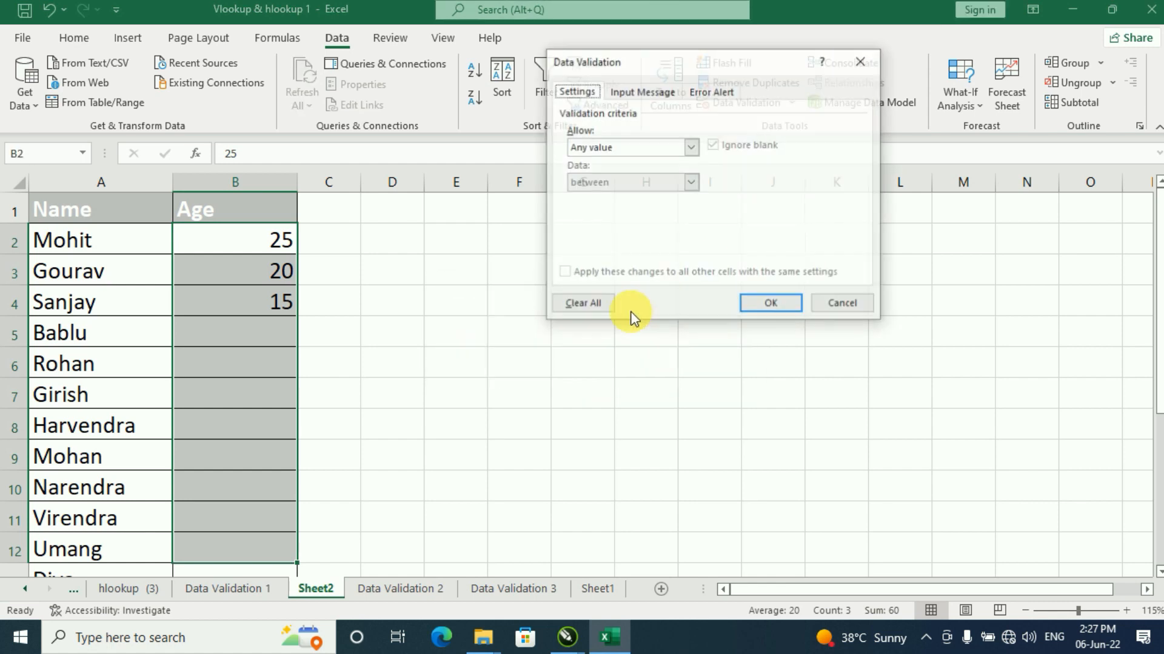
{"action": "left_click", "coordinate": [593, 305]}
{"action": "left_click", "coordinate": [780, 312]}
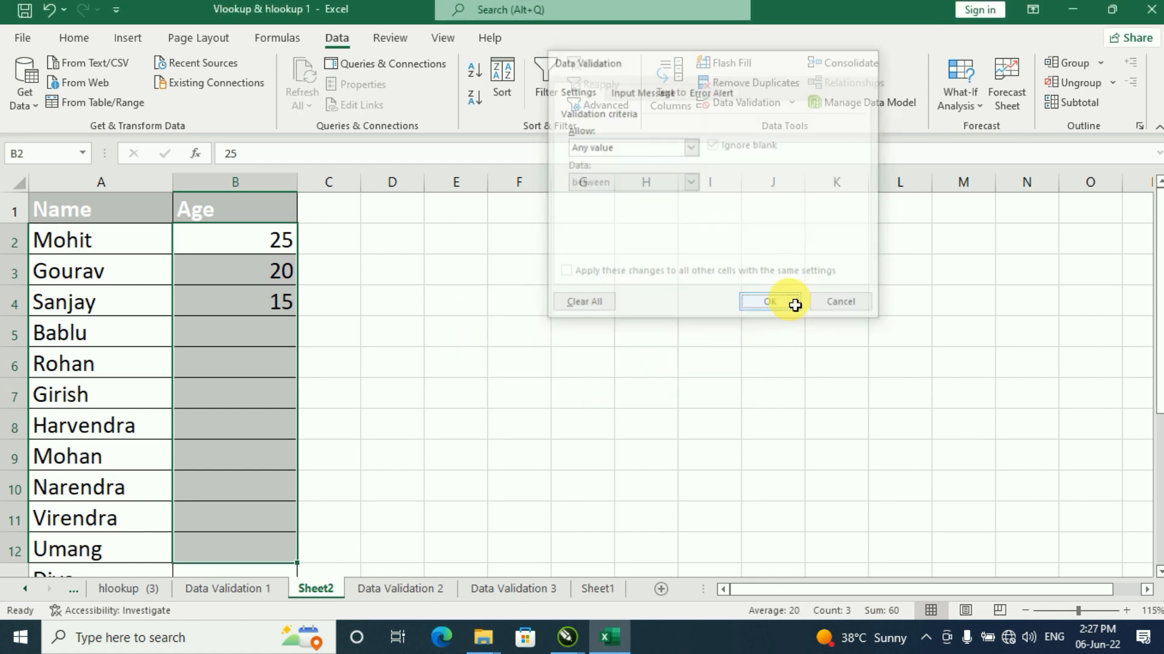
{"action": "left_click", "coordinate": [429, 322]}
{"action": "left_click", "coordinate": [268, 245]}
{"action": "left_click", "coordinate": [262, 331]}
{"action": "left_click", "coordinate": [262, 389]}
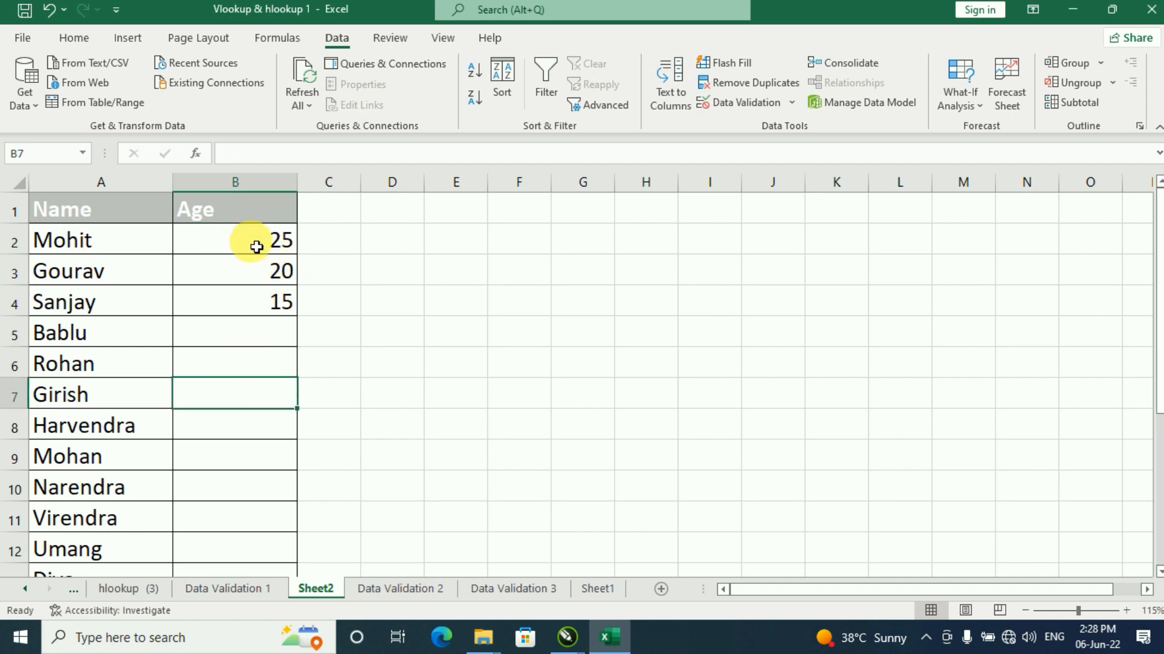